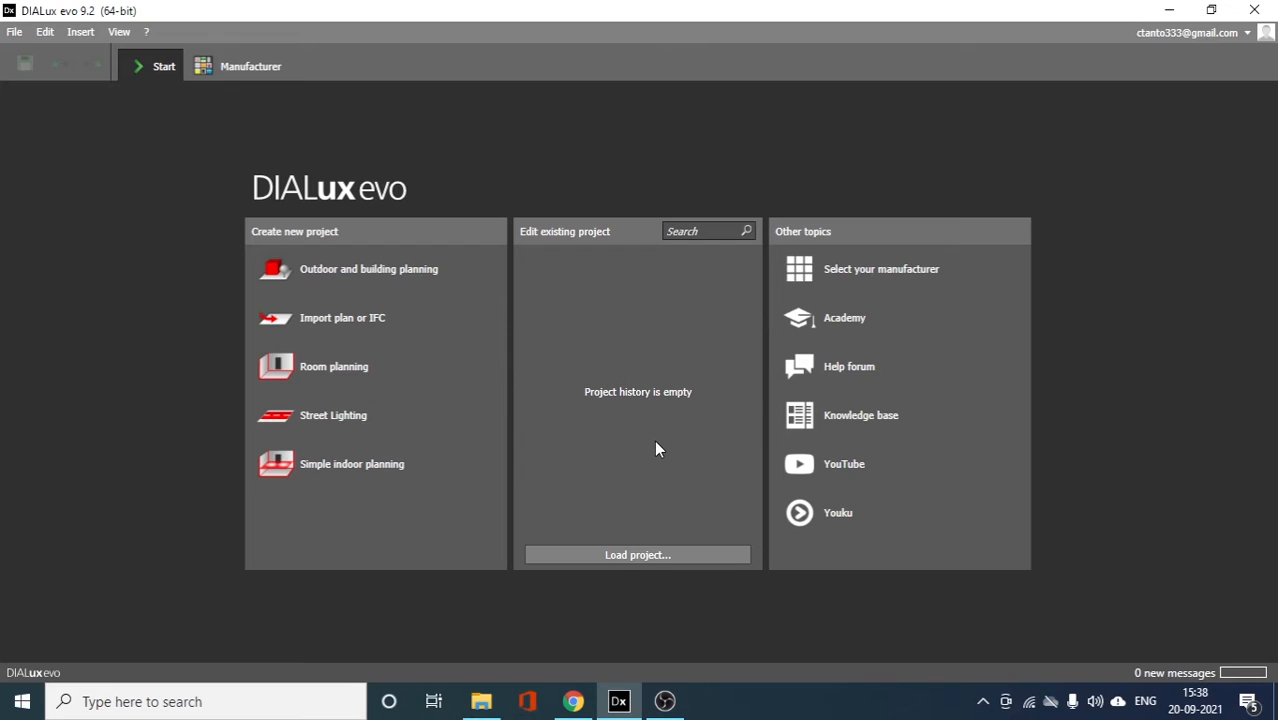
- Import the plan file DialuxTutorial.dwg as a new project
click(347, 320)
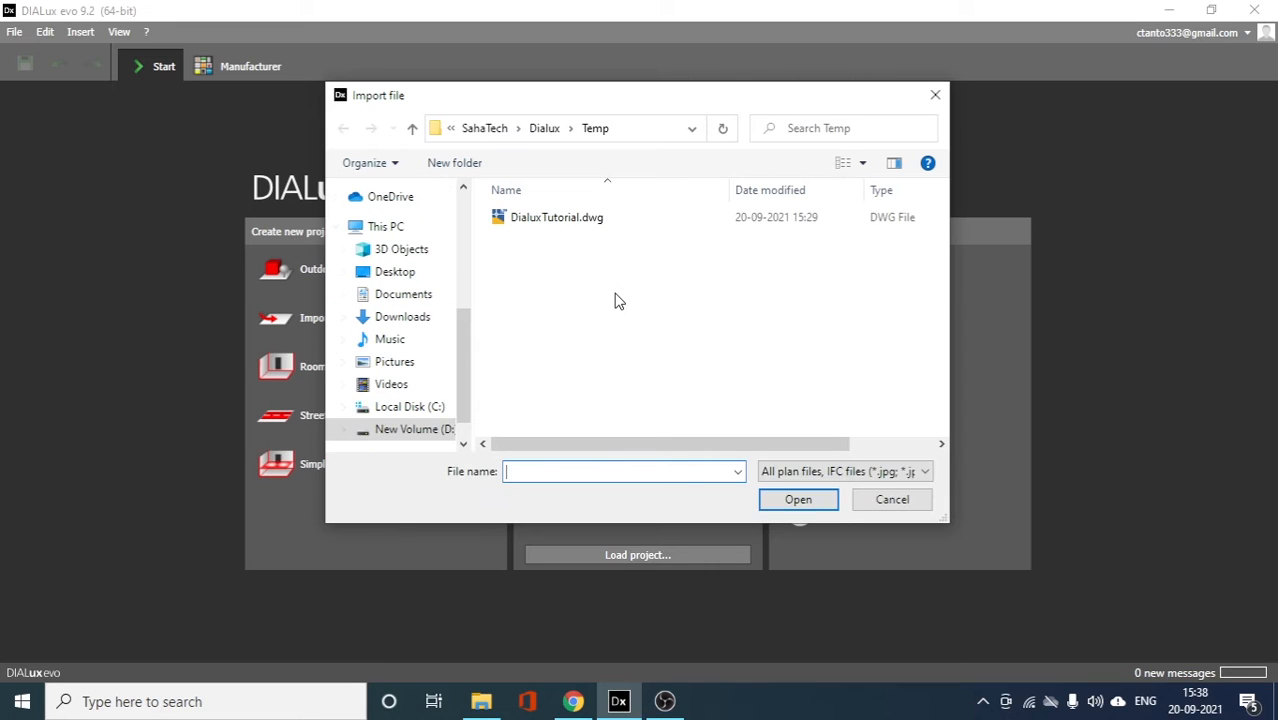
click(550, 220)
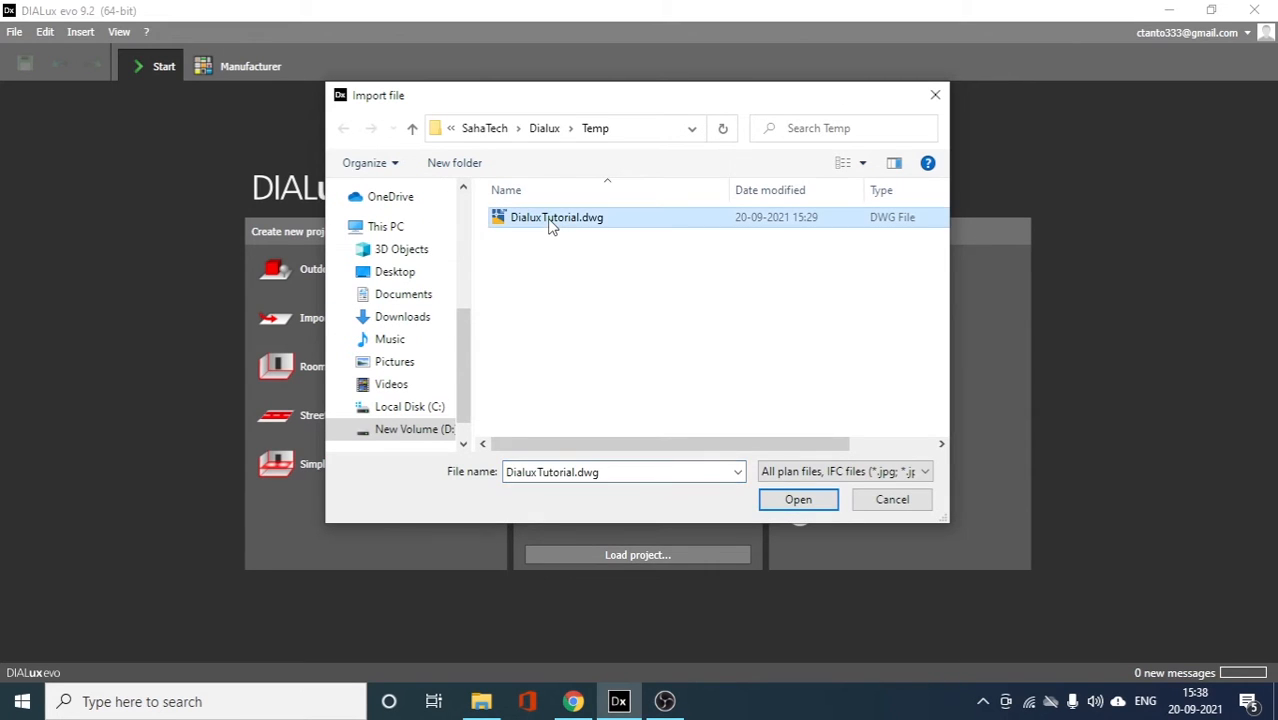
click(790, 499)
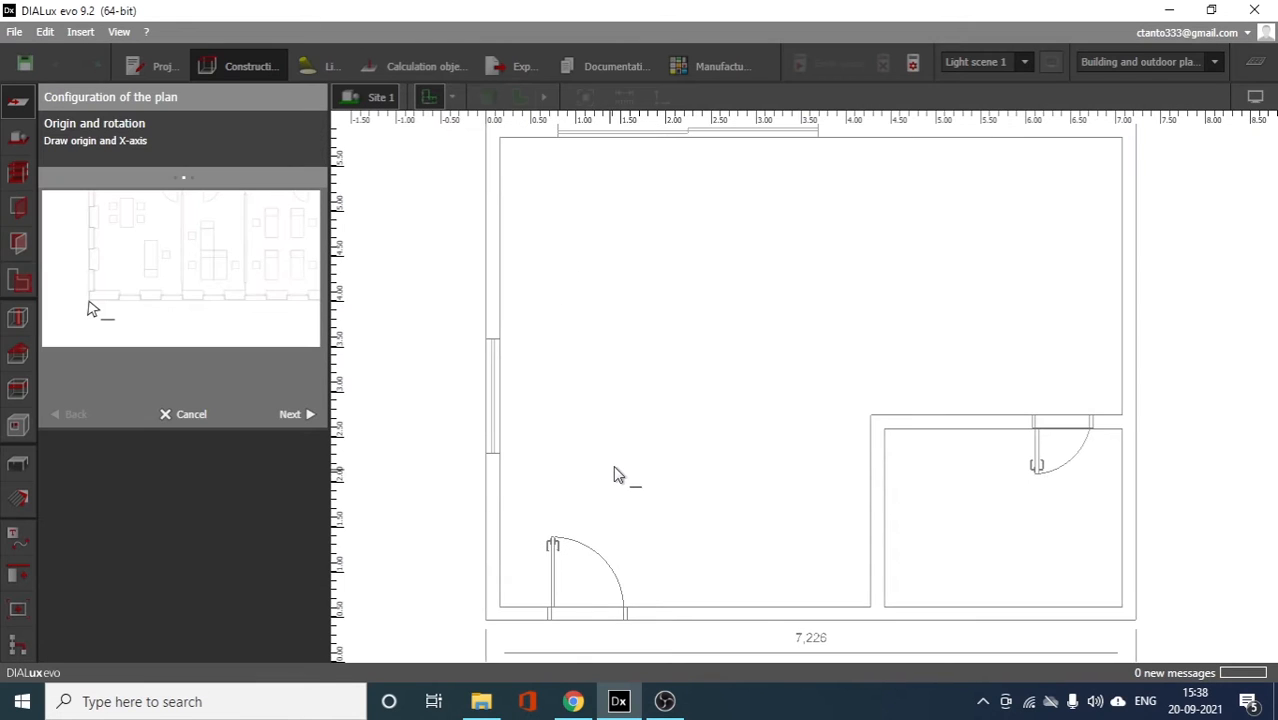
- Place the plan's origin at the lower-left outer wall corner and align the X-axis along the bottom outer wall
middle_drag(617, 475, 710, 308)
scroll(568, 505, up, 10)
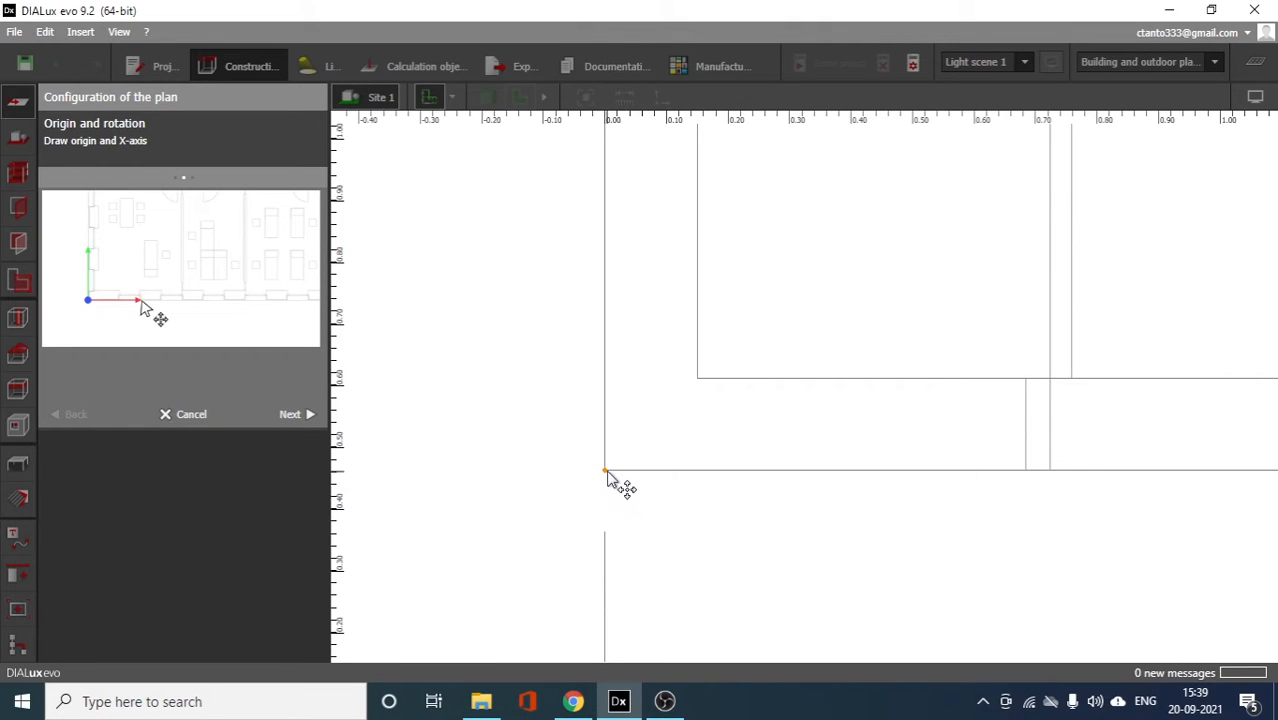
click(606, 471)
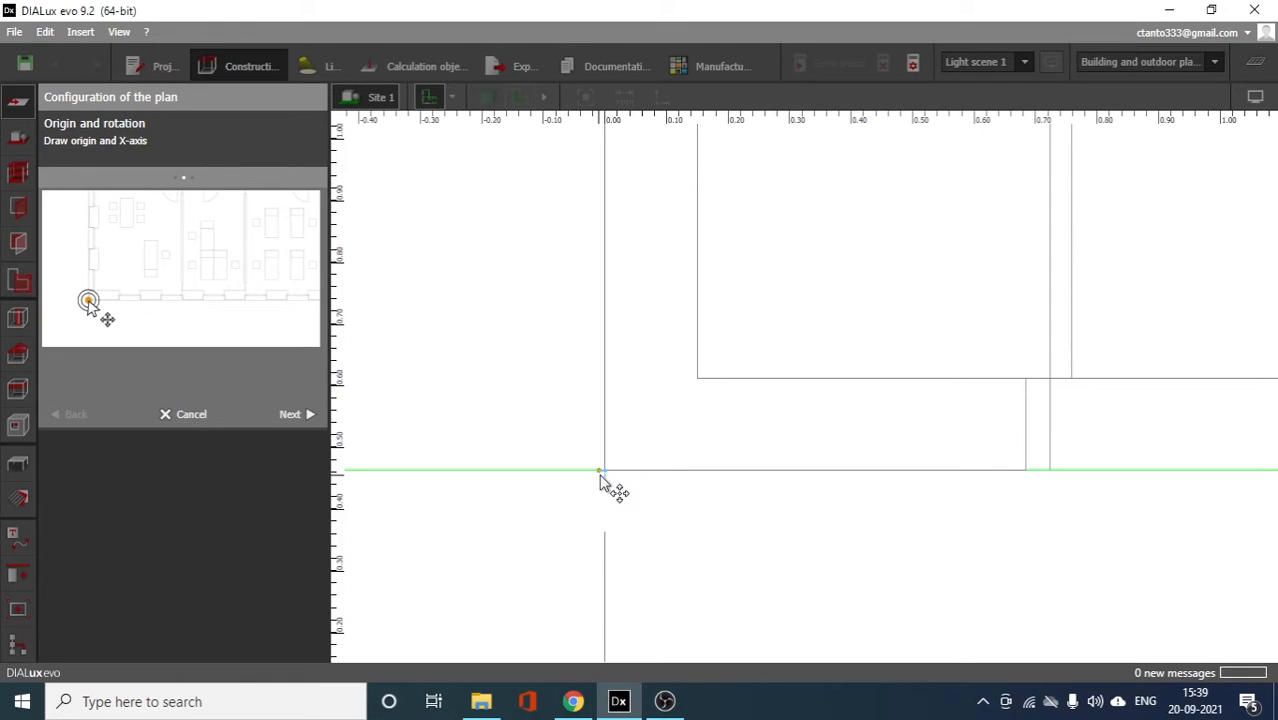
click(836, 477)
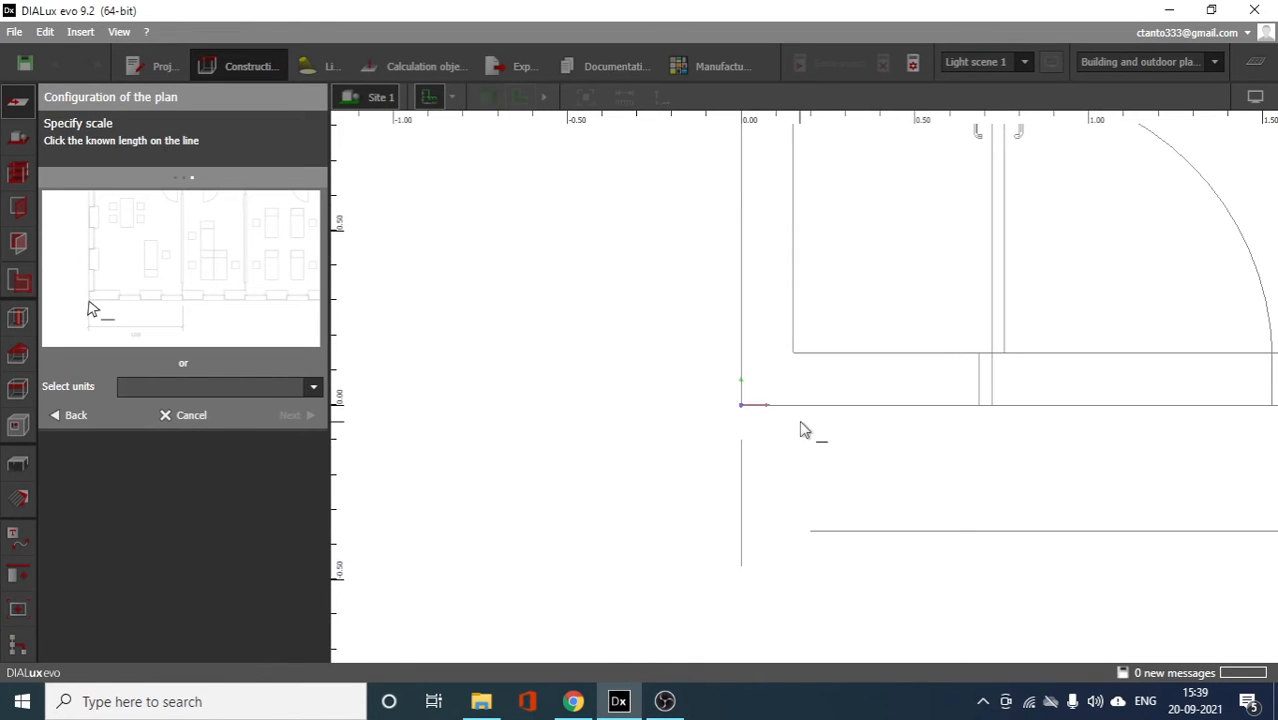
- Set the plan's unit of measure to metres for the scale
scroll(800, 430, down, 3)
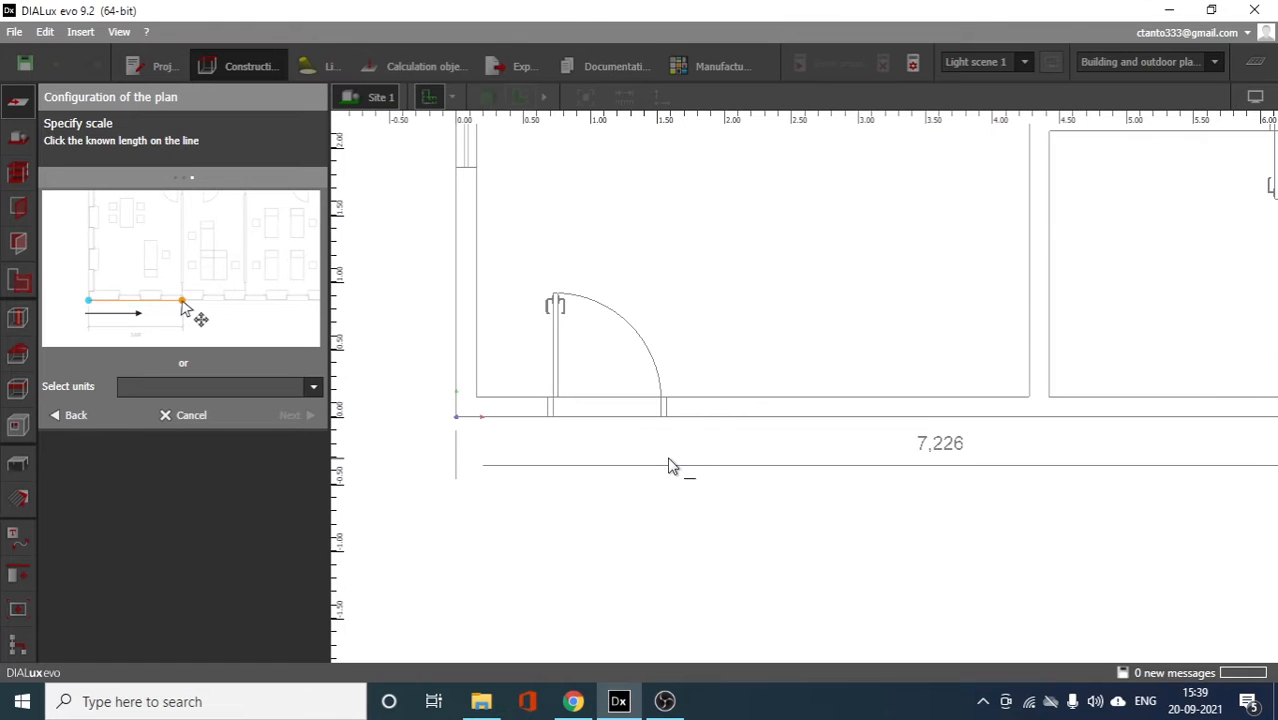
scroll(670, 466, down, 2)
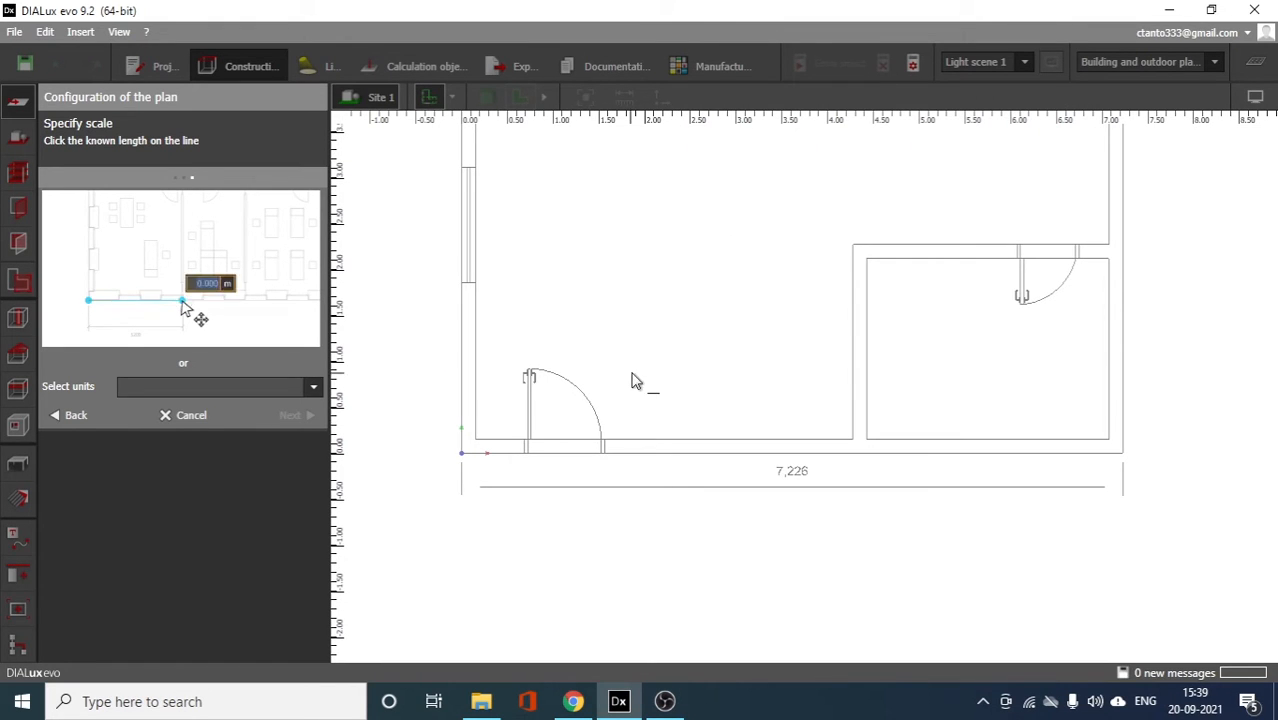
scroll(600, 405, up, 1)
click(313, 390)
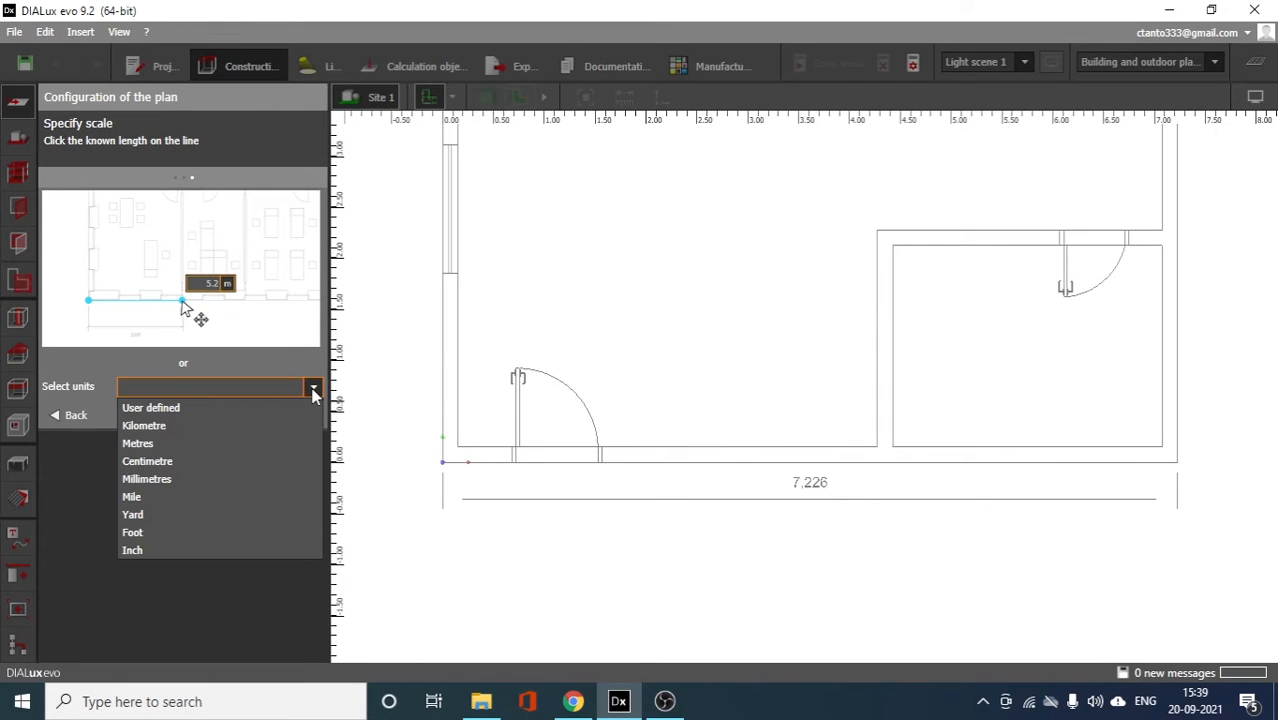
click(155, 445)
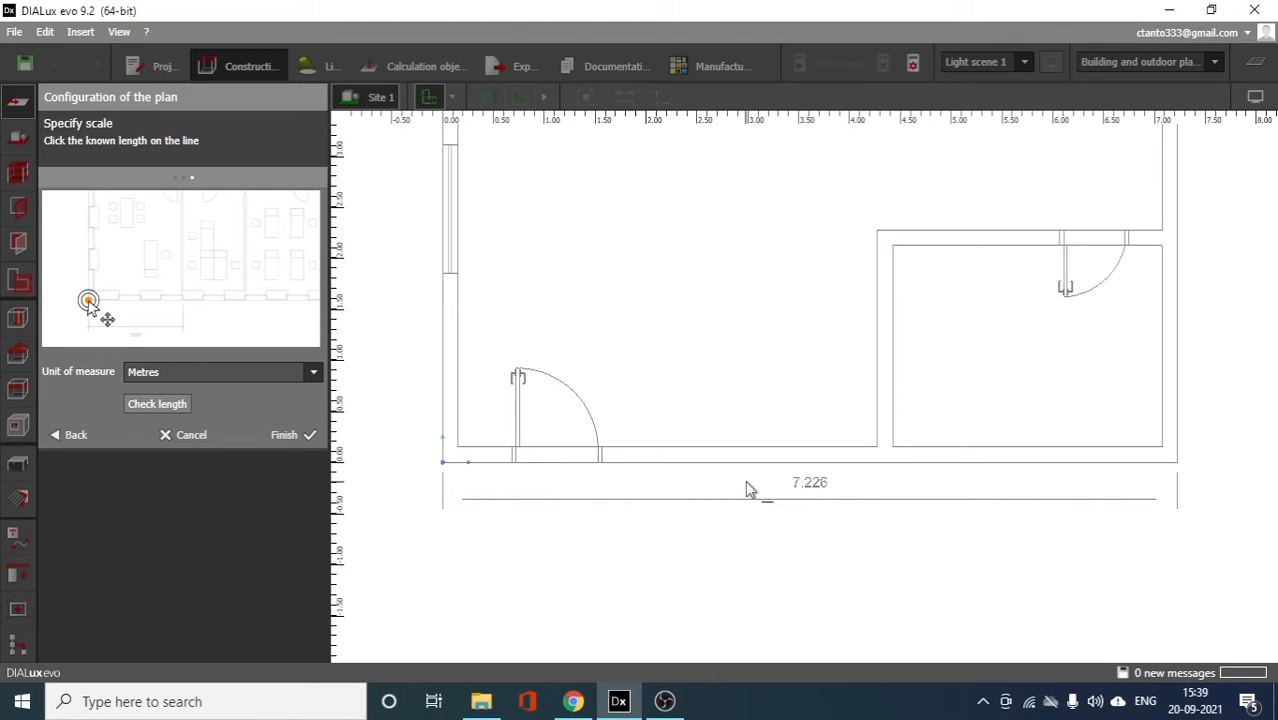
- Check the scale along the full length of the bottom outer wall and finish the plan configuration
click(443, 463)
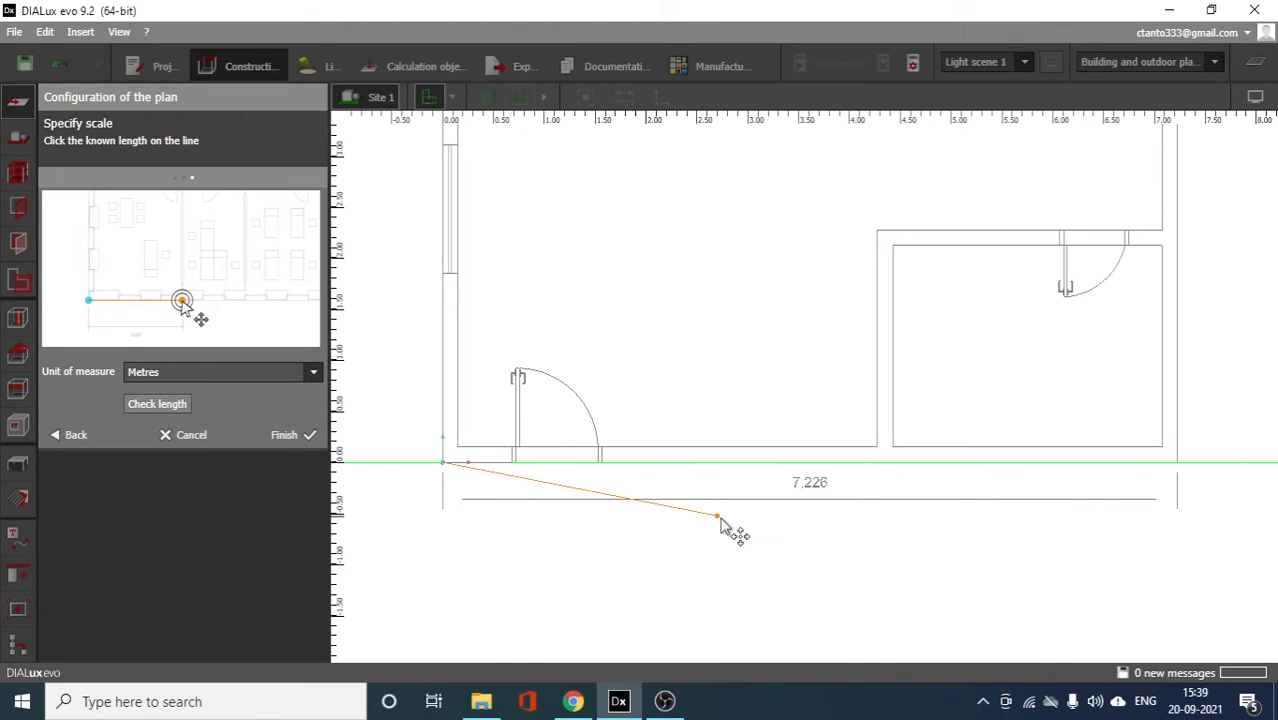
click(1179, 463)
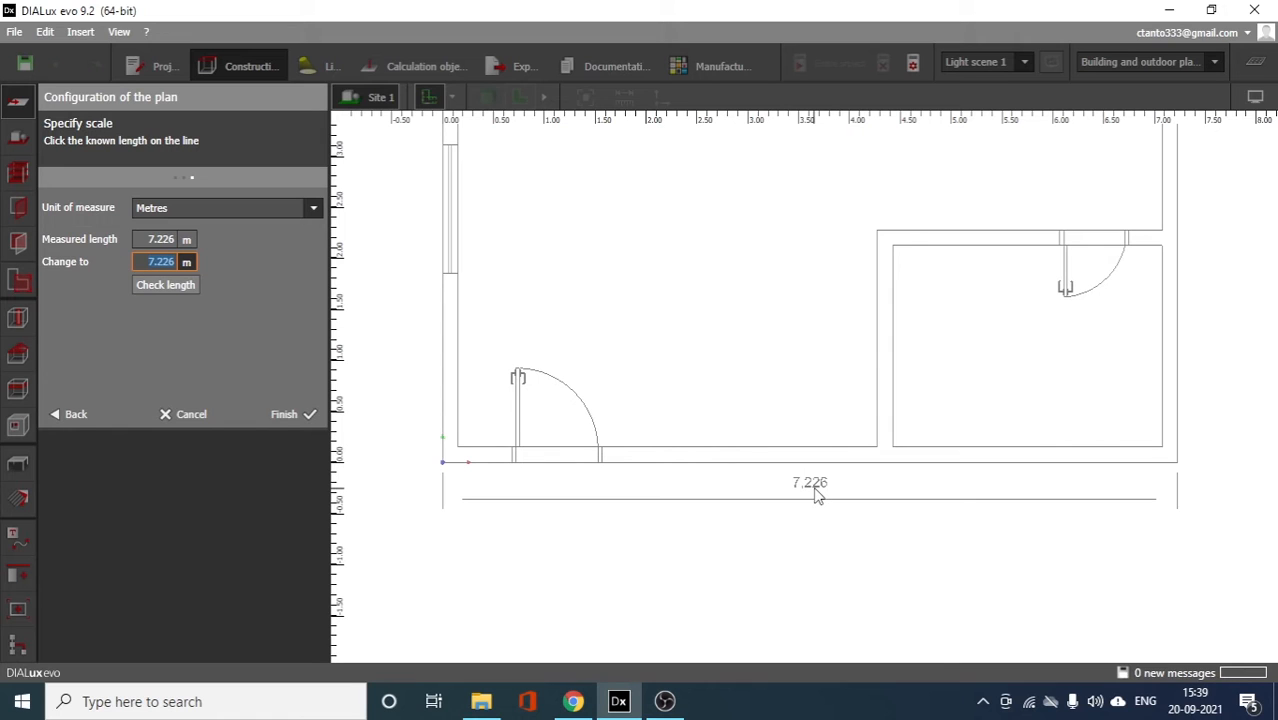
click(281, 417)
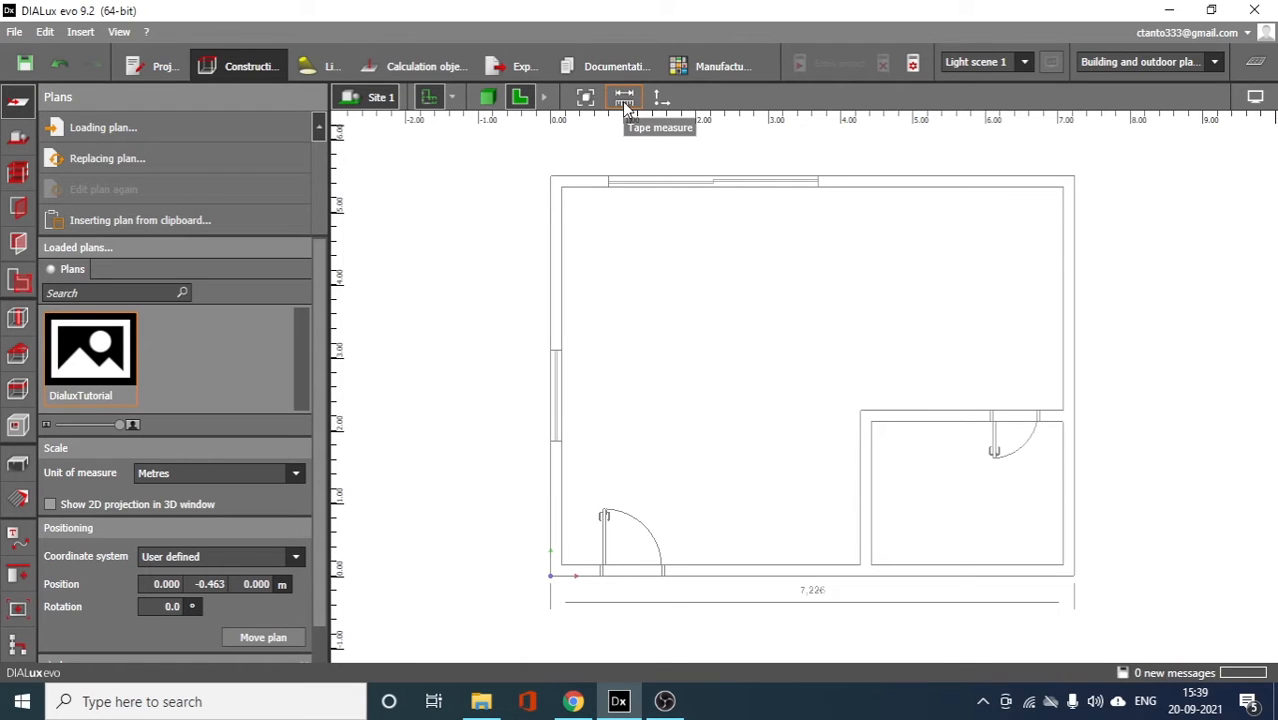
- Measure the bottom outer wall from corner to corner with the tape measure and restore the full plan view
click(627, 108)
scroll(594, 578, up, 3)
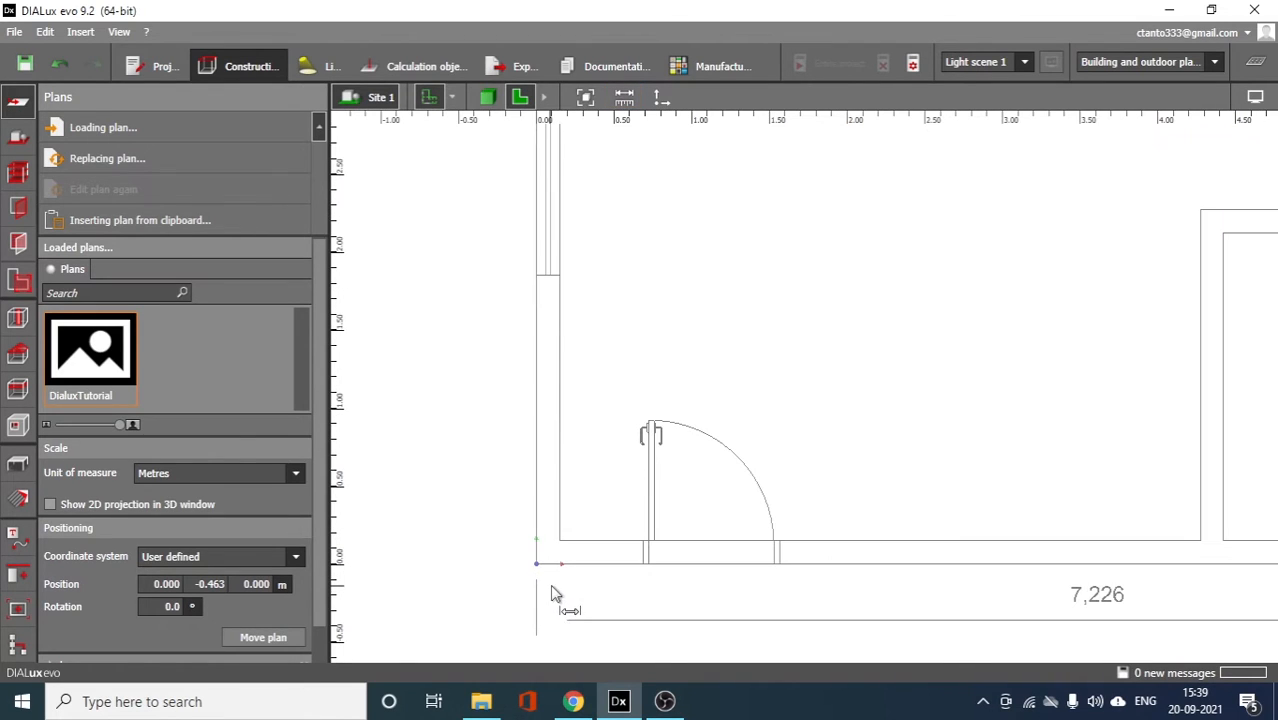
click(545, 563)
scroll(671, 493, down, 1)
scroll(1250, 502, up, 1)
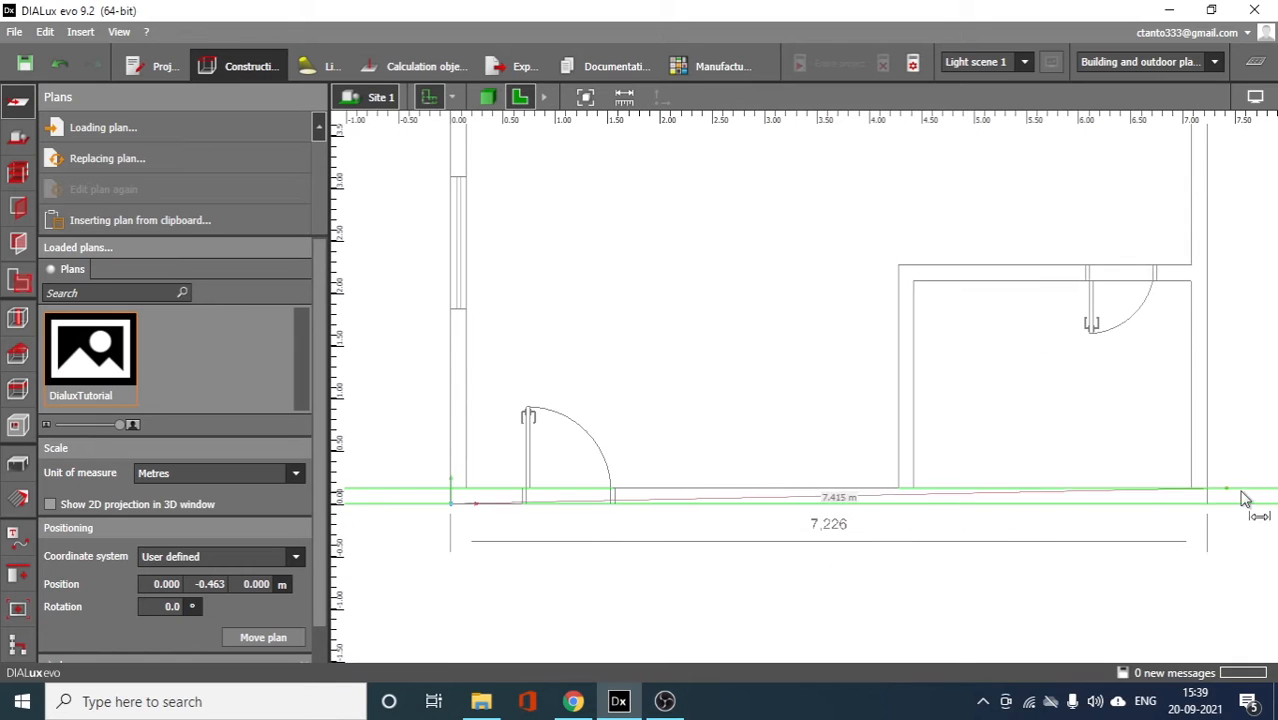
click(1205, 512)
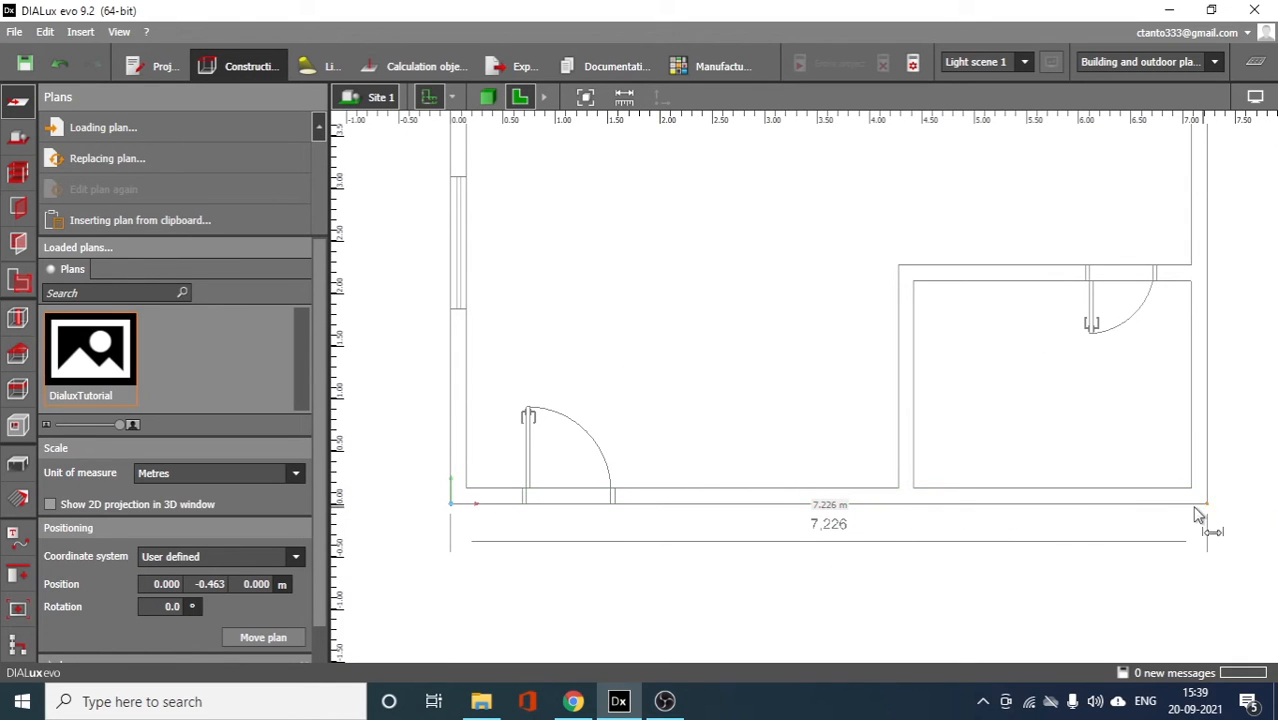
click(828, 516)
click(586, 97)
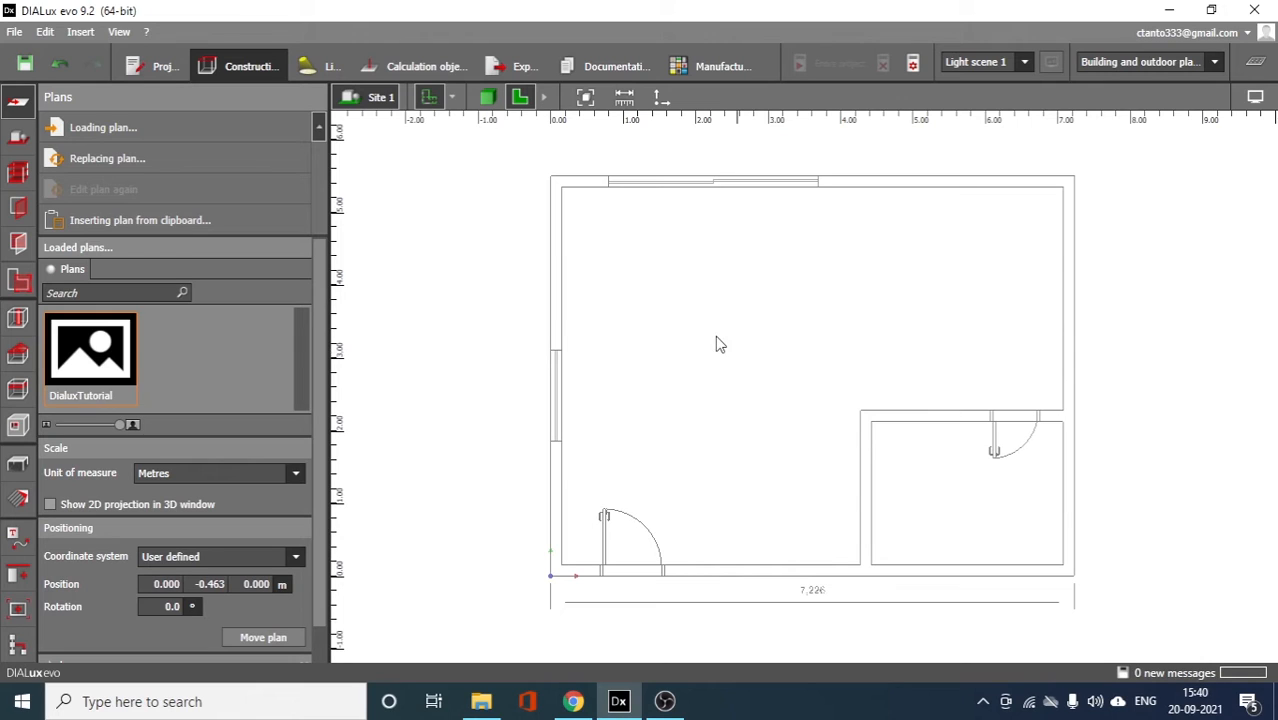
- Start a new building on the site with 1 storey and a total building height of 3.000 m
click(15, 139)
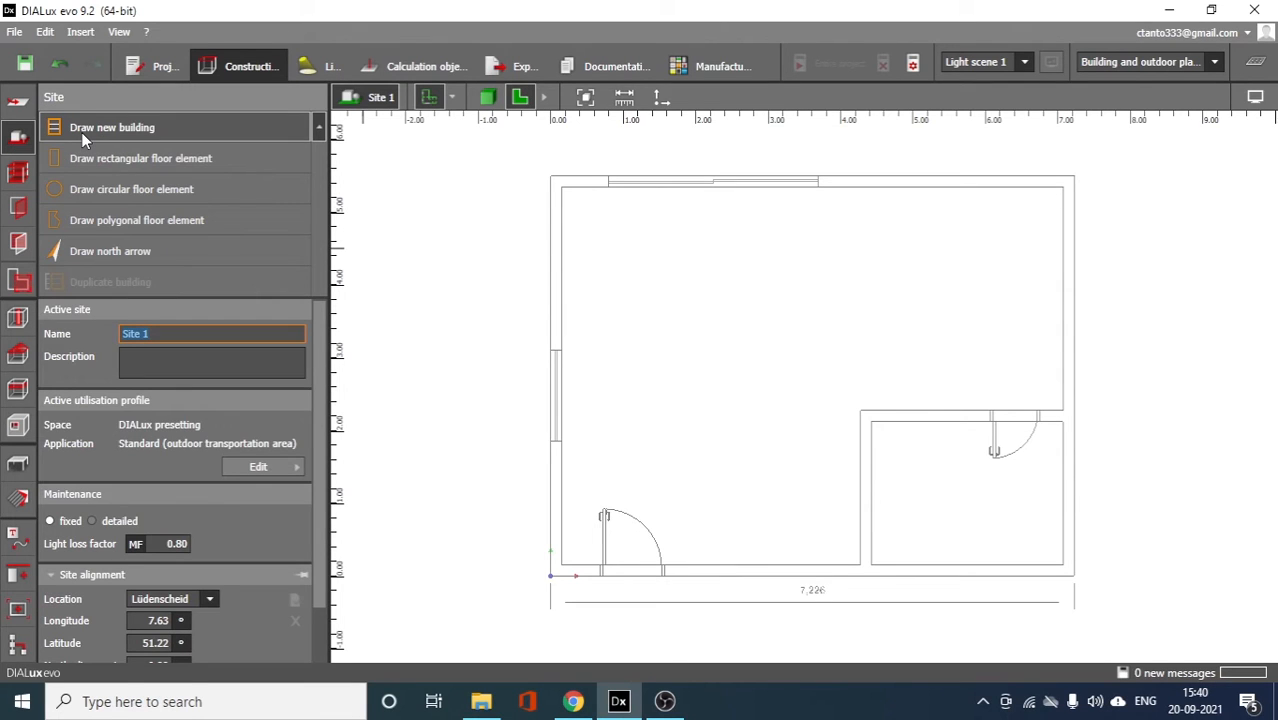
click(81, 130)
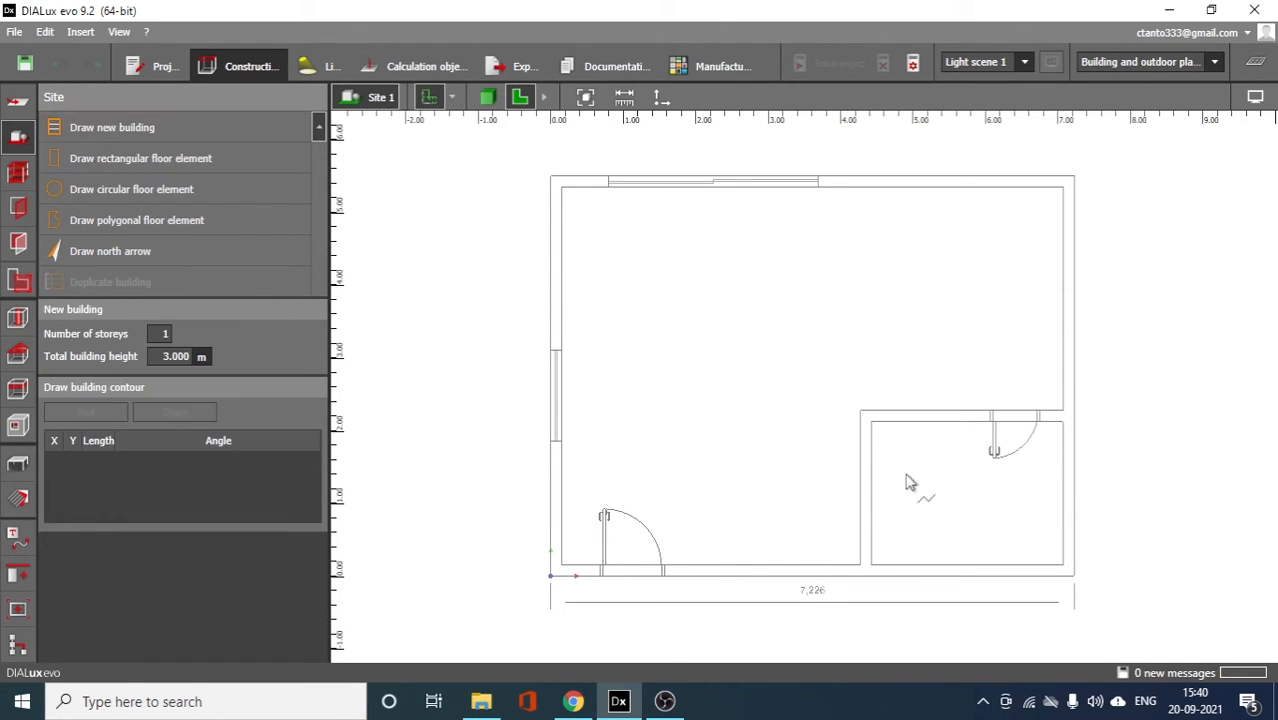
click(172, 356)
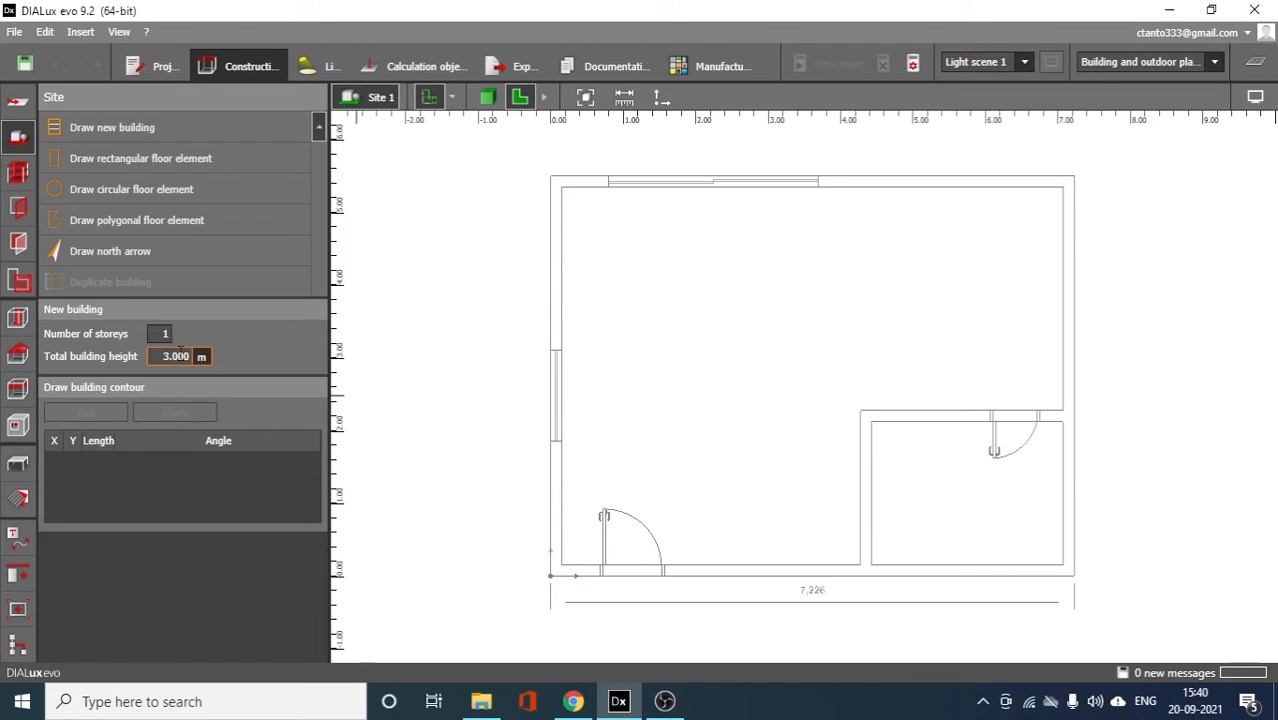
click(164, 333)
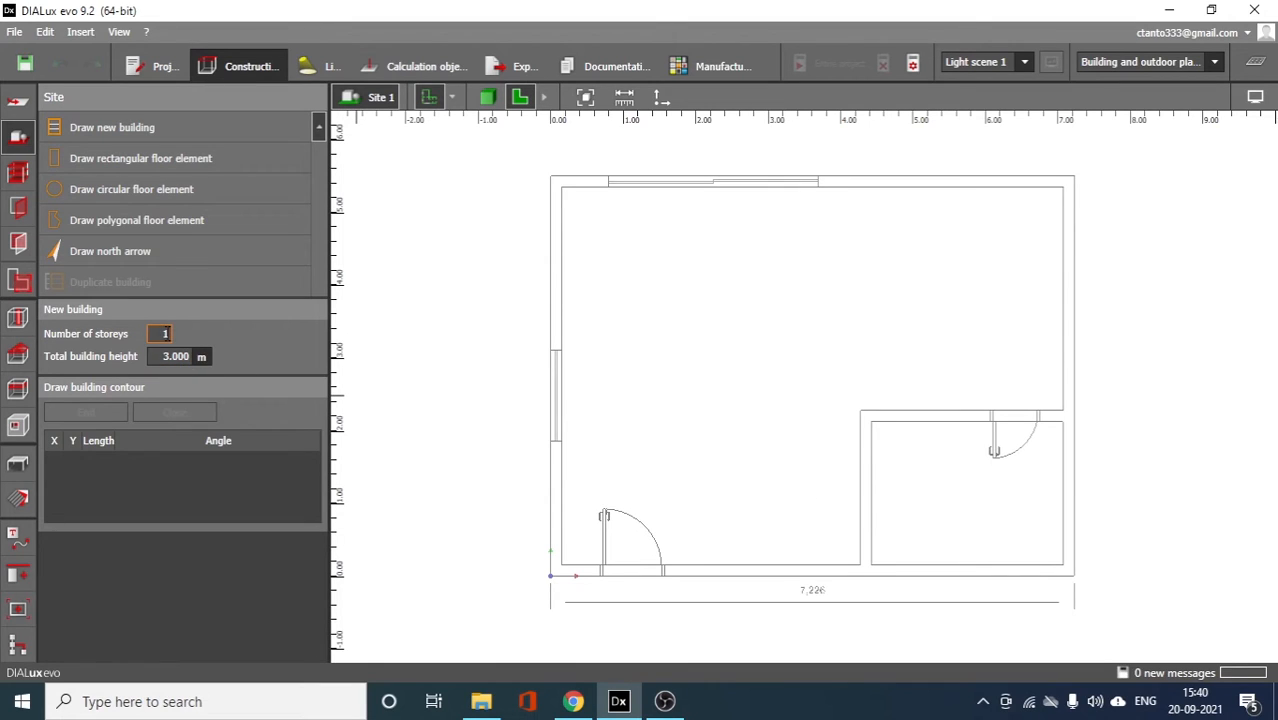
key(Return)
click(184, 358)
key(Return)
- Trace the building contour through the upper-left, upper-right and lower-right outer wall corners of the plan
click(551, 176)
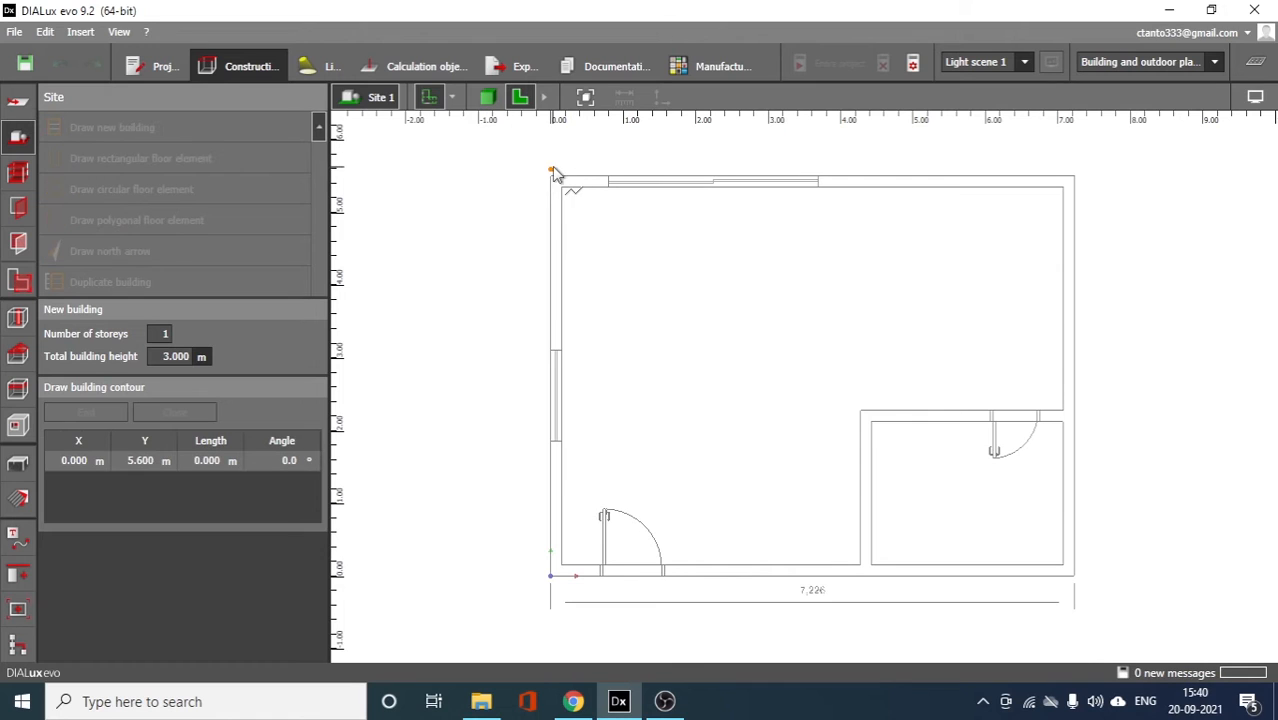
click(1076, 178)
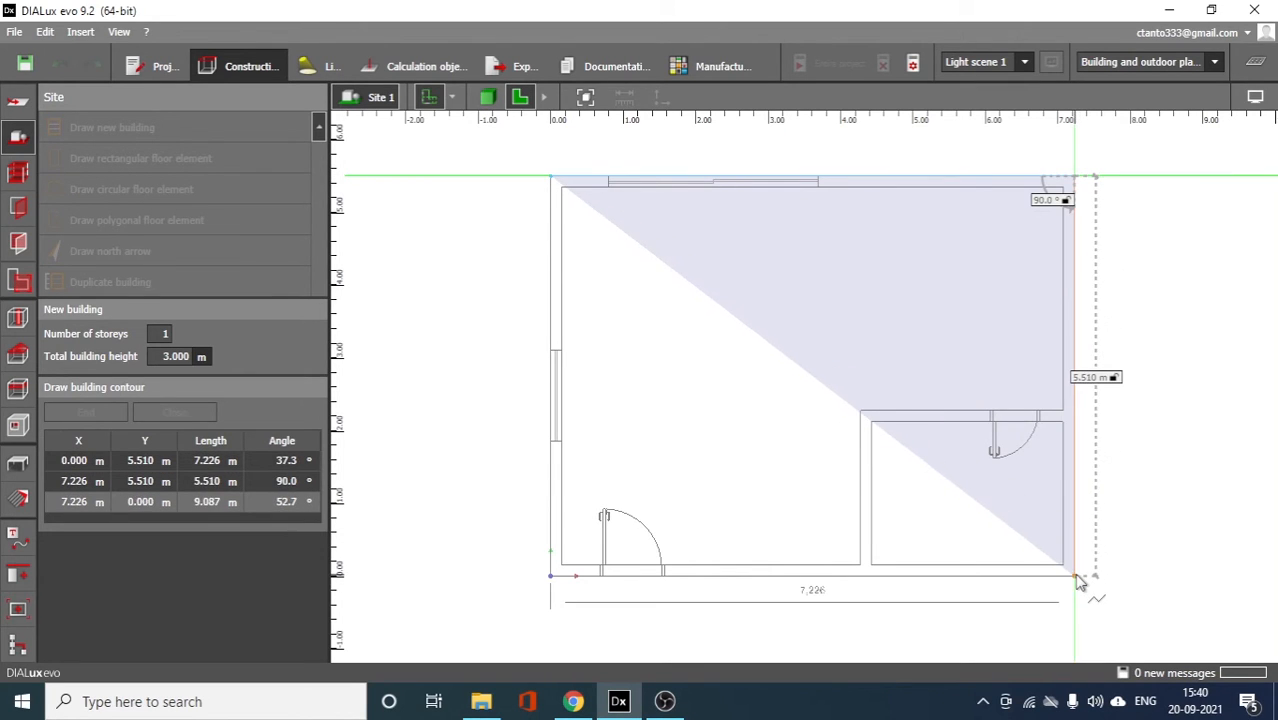
click(1076, 578)
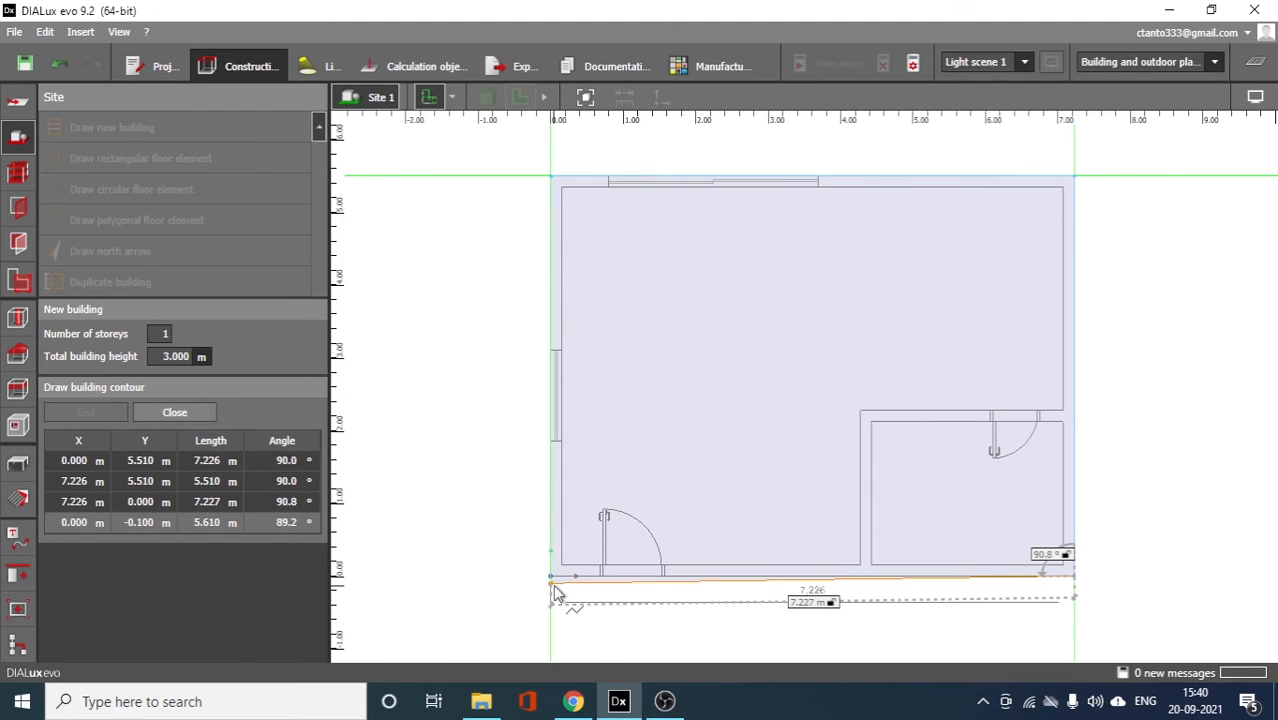
- Continue the building contour with points at about X 2.326, Y 0 m and X 0, Y 0.809 m, cutting the lower-left corner, and close the polygon
scroll(642, 578, down, 1)
scroll(637, 577, up, 2)
scroll(690, 588, up, 2)
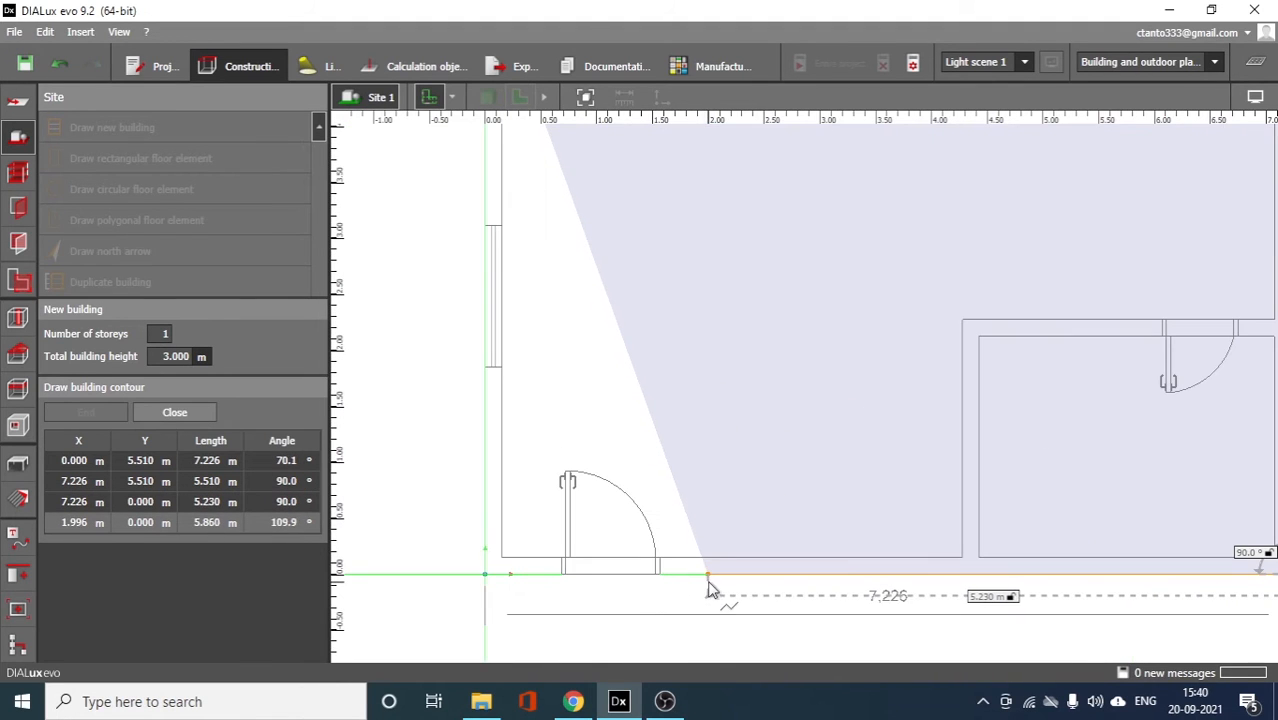
click(720, 590)
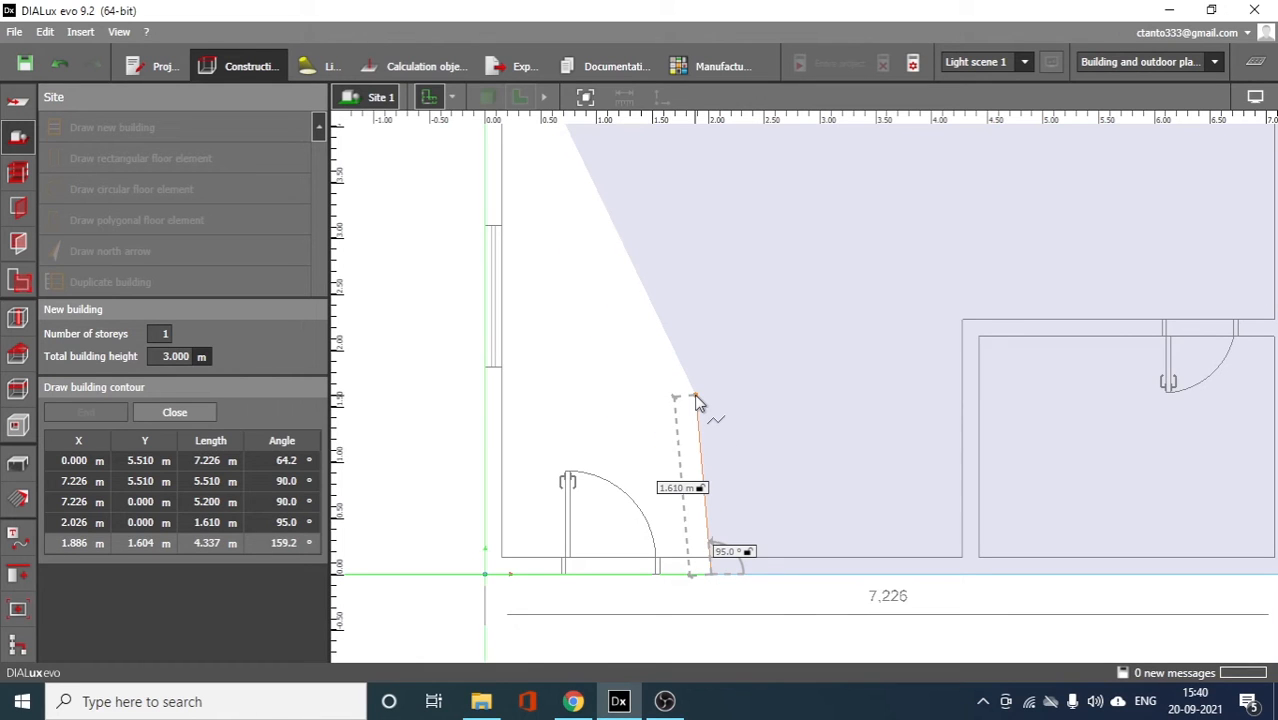
key(BackSpace)
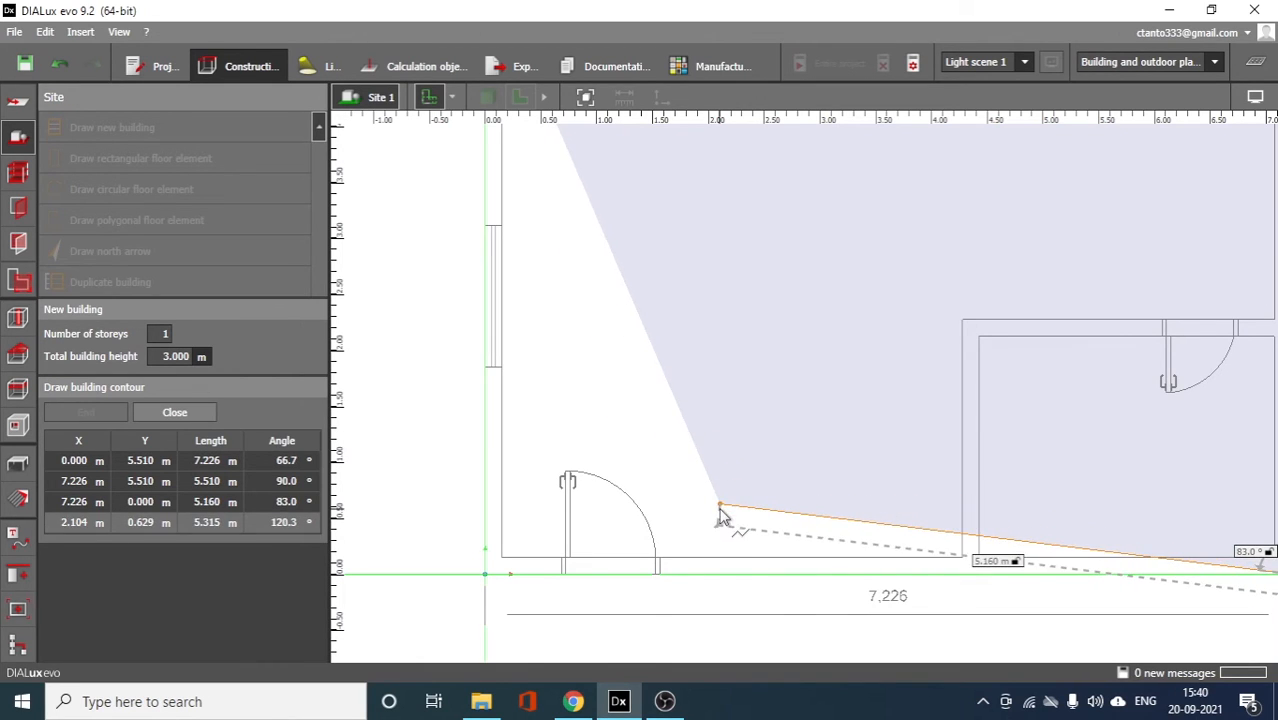
click(751, 575)
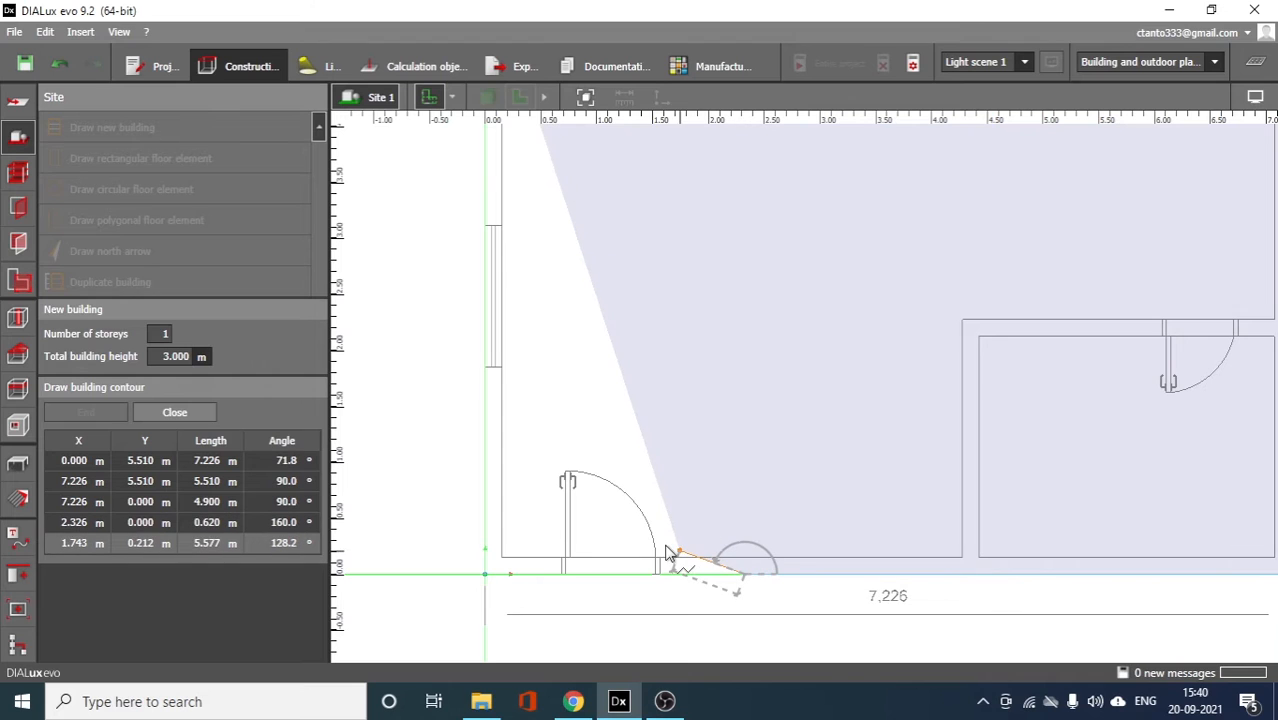
click(485, 483)
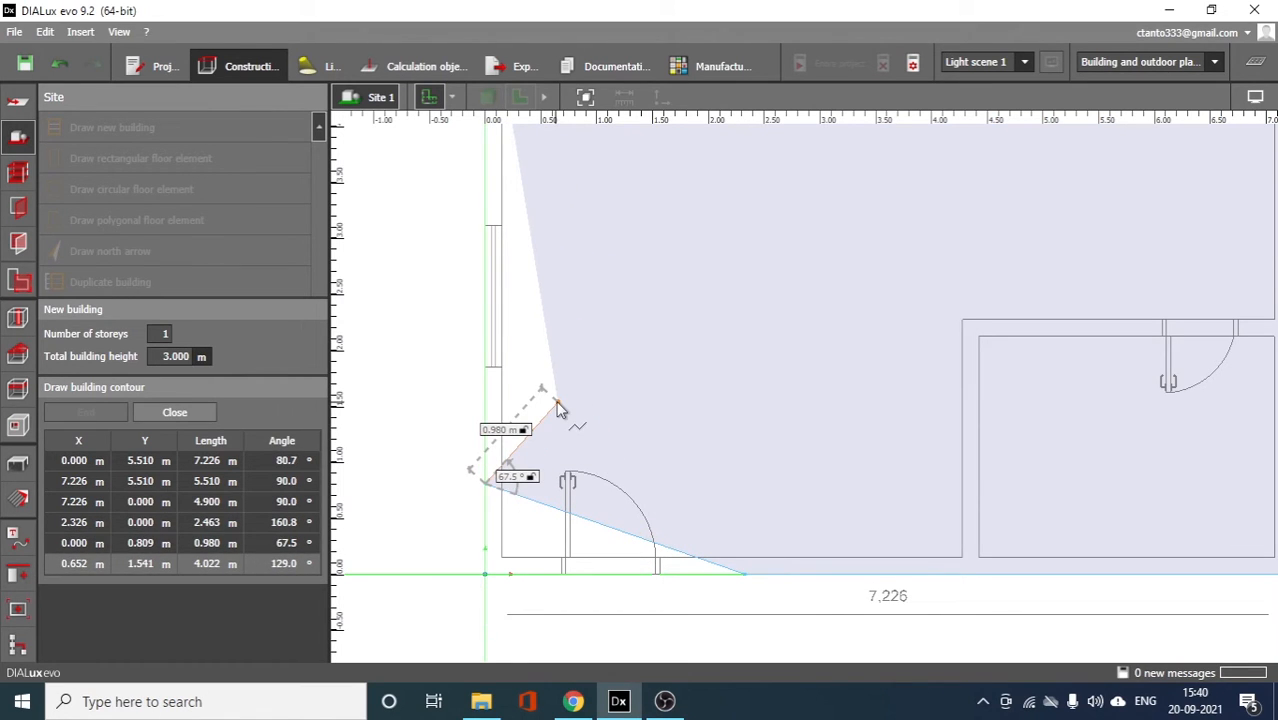
right_click(557, 404)
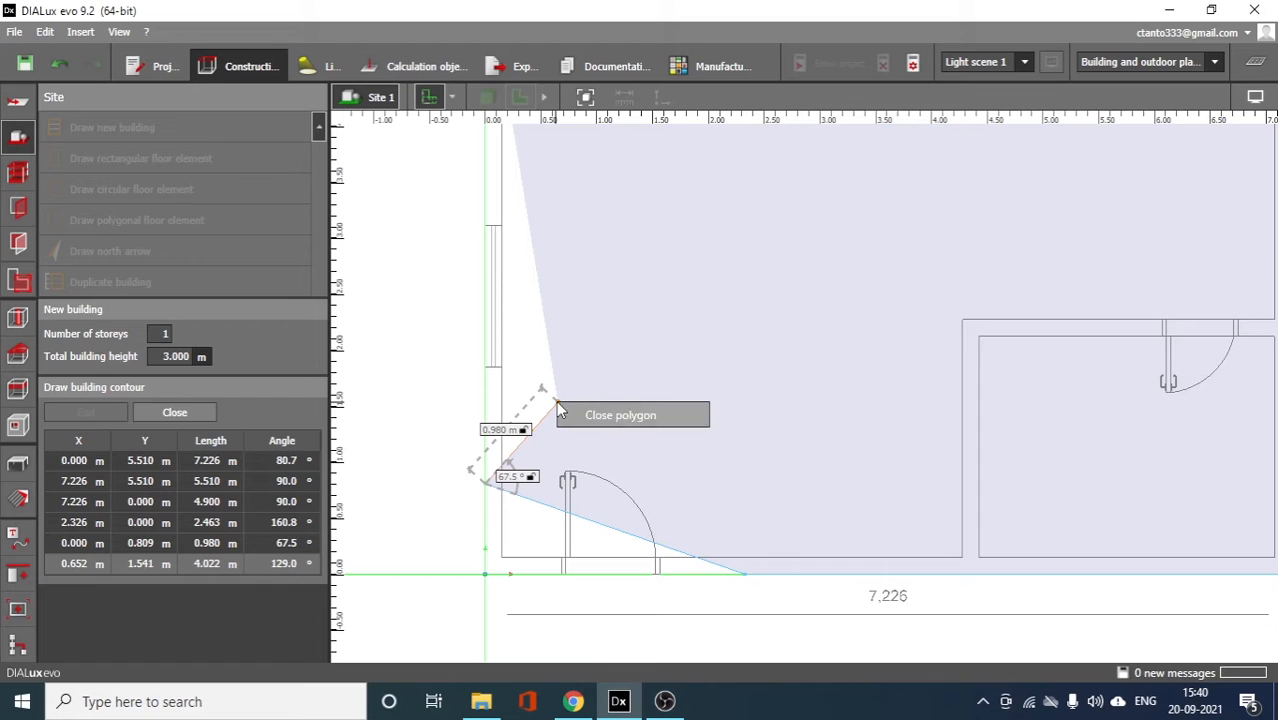
click(611, 418)
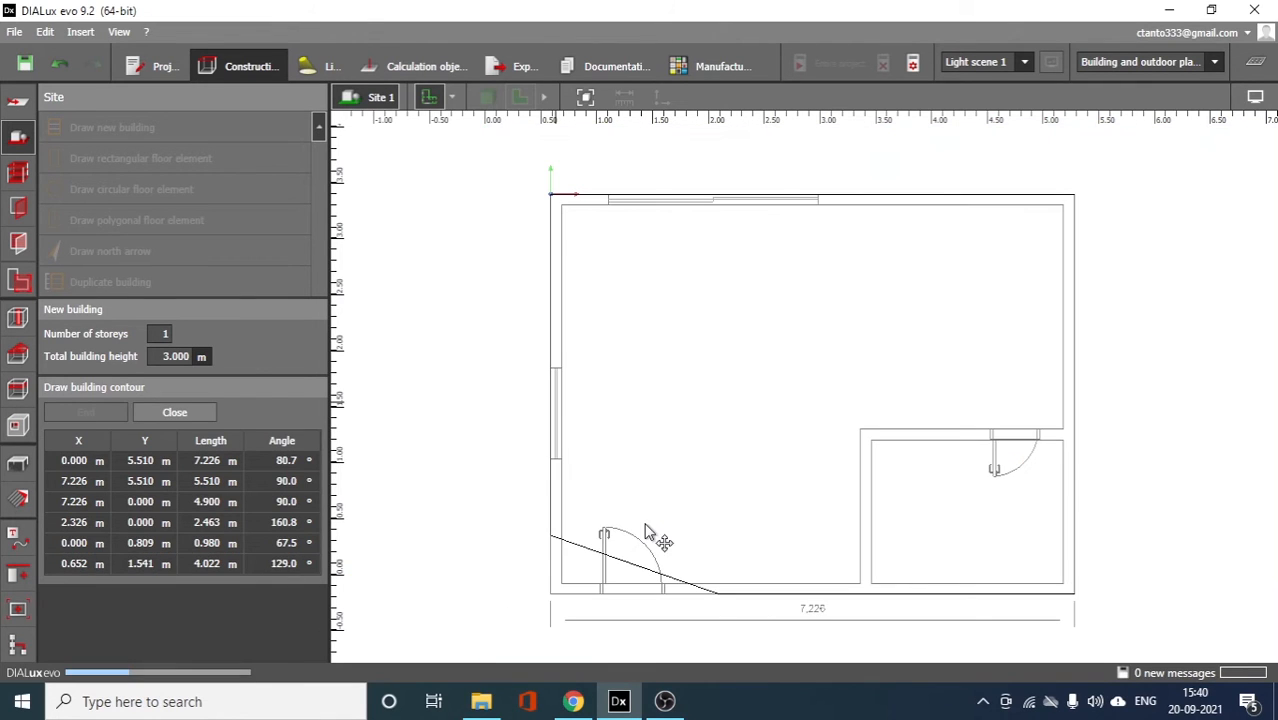
- Move the lower wall's contour point to the lower-left outer corner at X 0, Y -5.510 m and delete the redundant left-wall point
double_click(655, 532)
scroll(655, 532, up, 2)
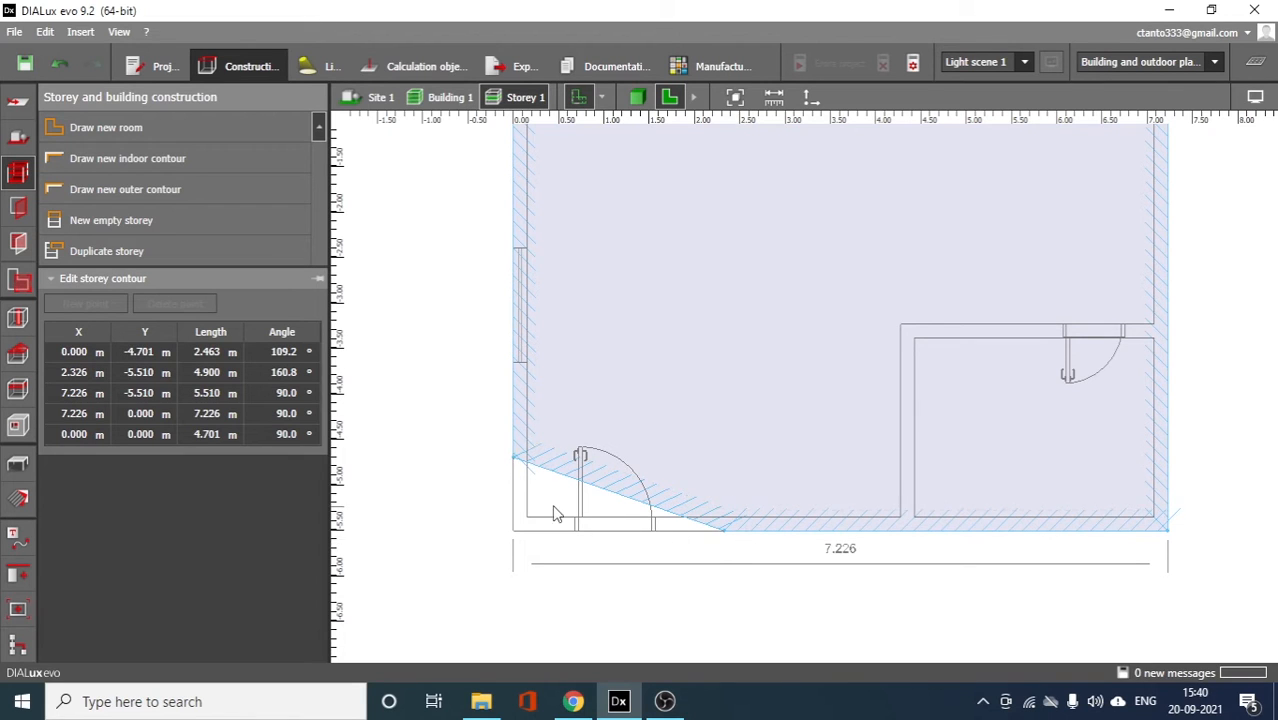
scroll(557, 514, up, 3)
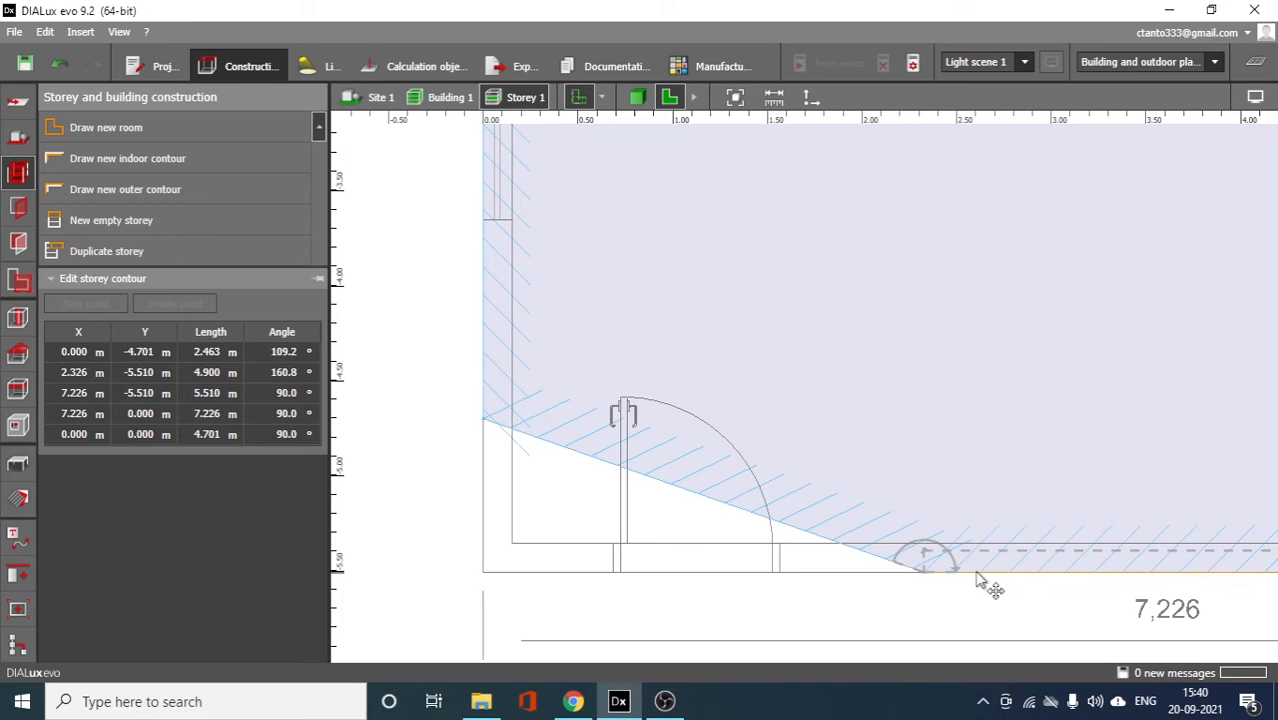
drag(925, 580, 485, 570)
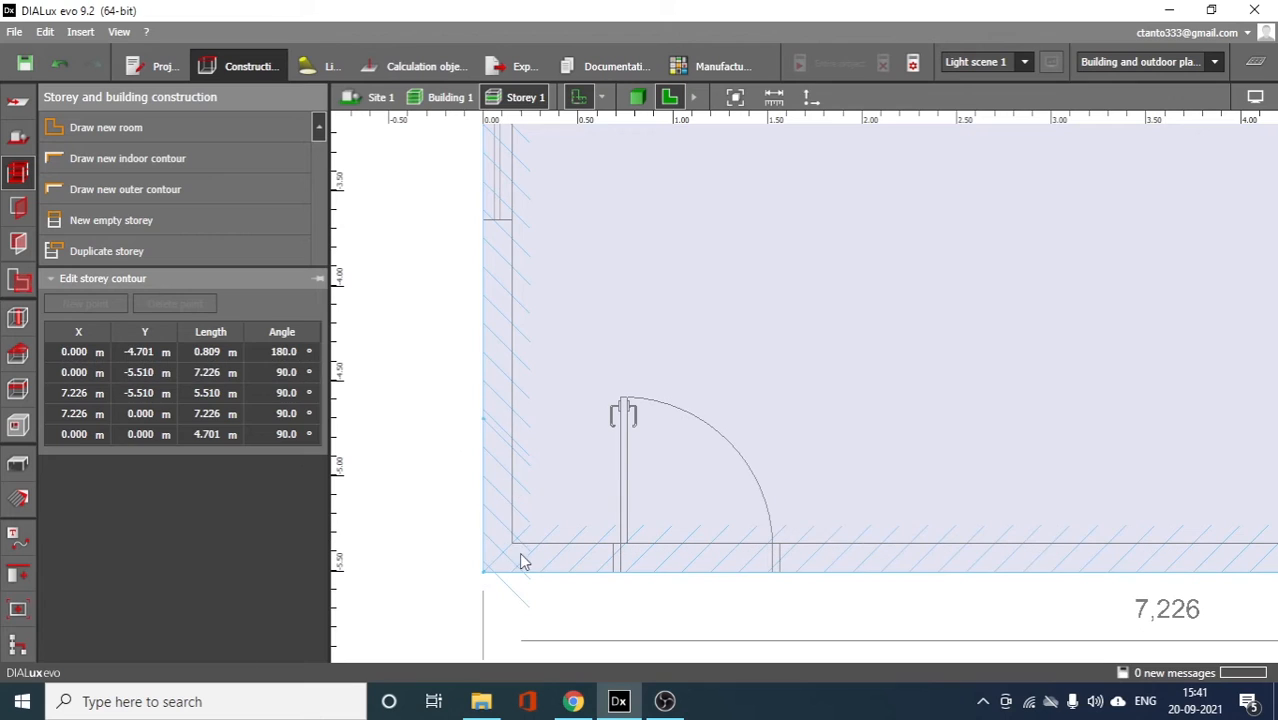
right_click(484, 424)
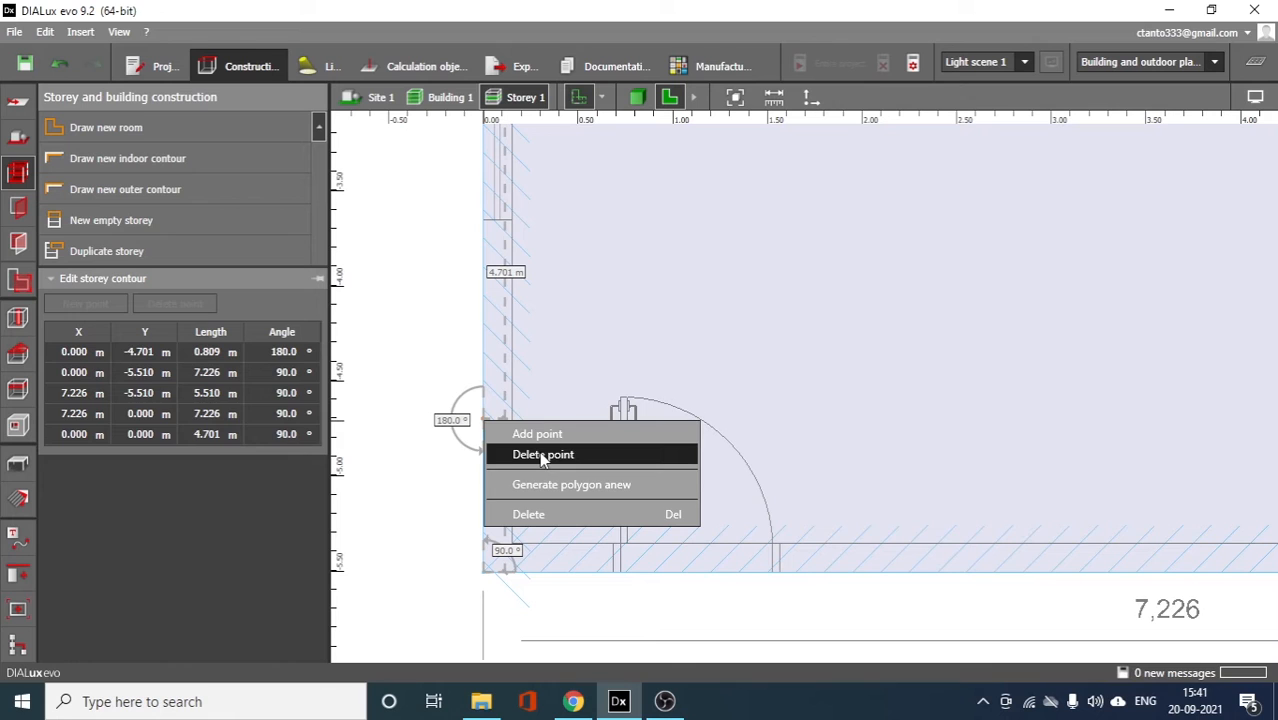
click(542, 455)
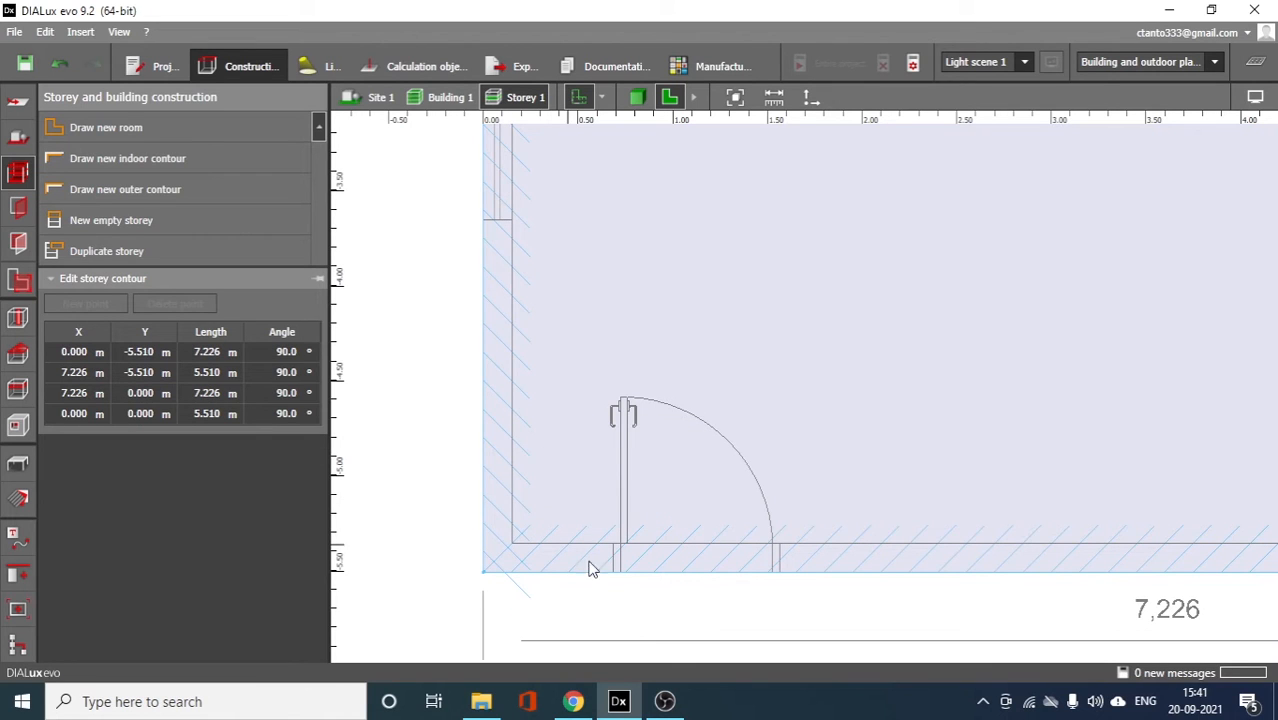
scroll(762, 503, down, 6)
middle_drag(762, 508, 502, 535)
scroll(641, 574, up, 1)
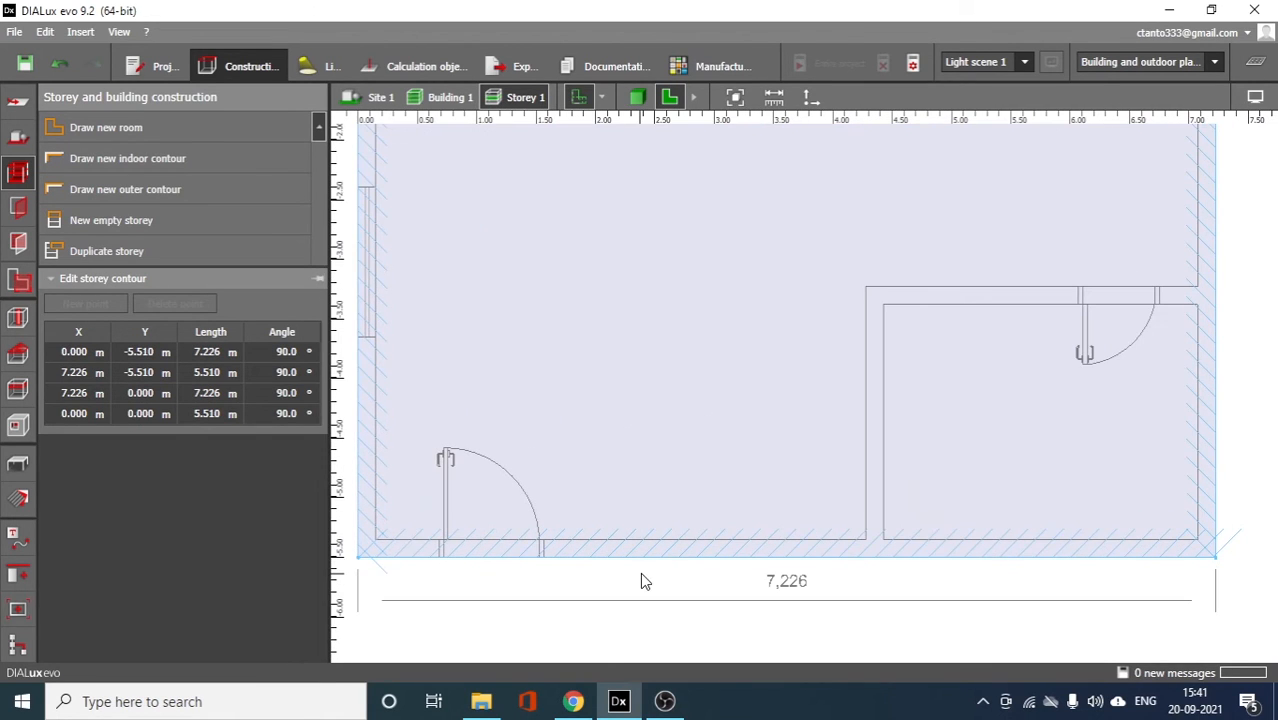
right_click(633, 560)
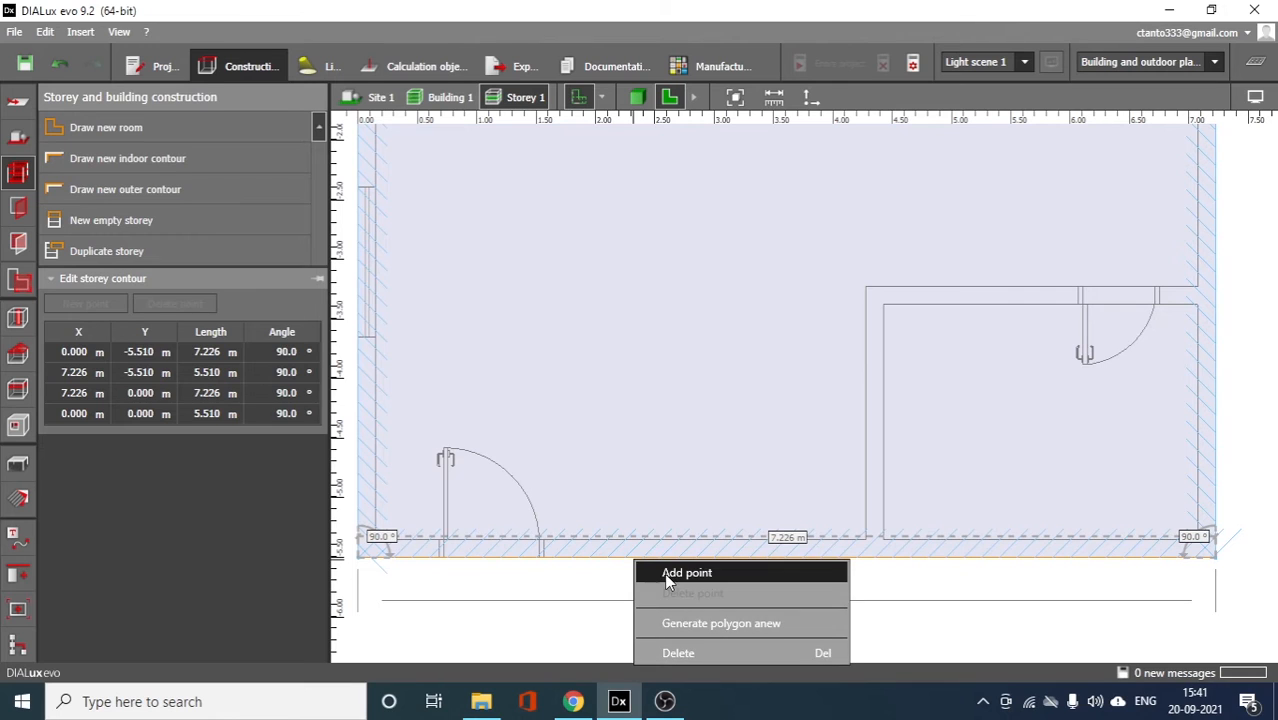
click(590, 585)
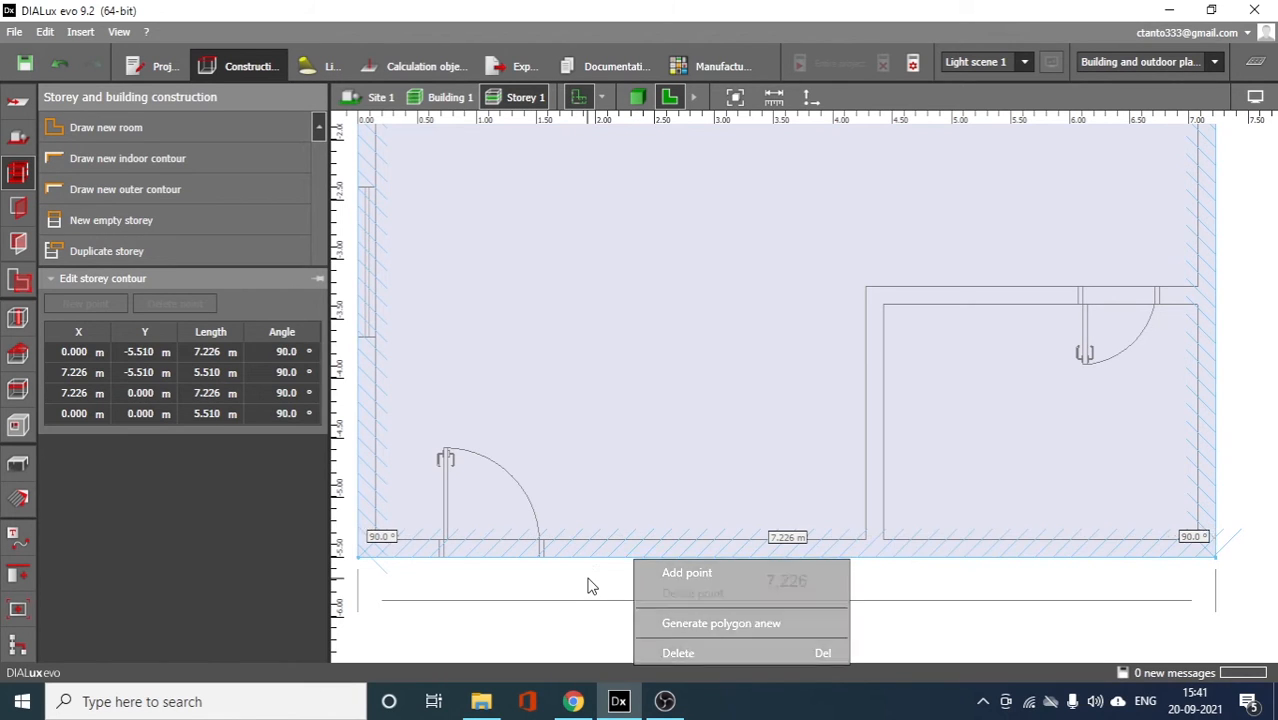
- Finish editing the storey contour, examine the building volume in 3D from another angle, and return to the floor plan
click(643, 98)
scroll(586, 450, down, 4)
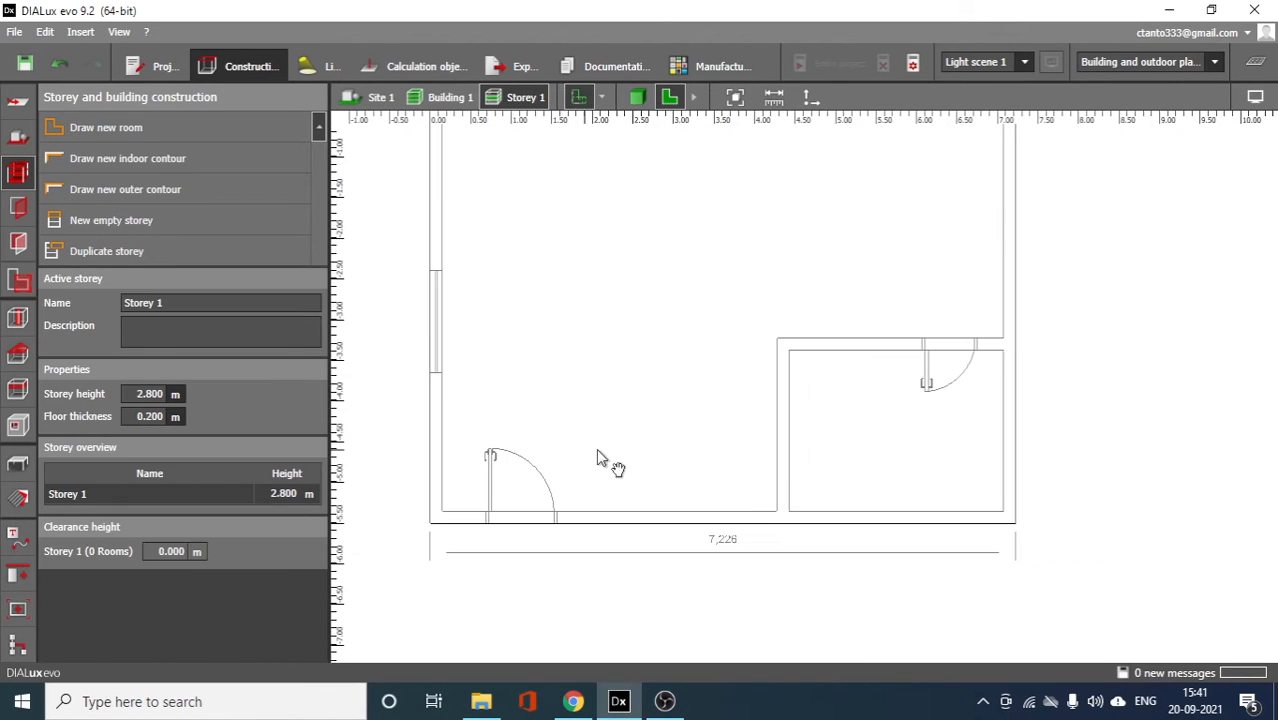
middle_drag(597, 449, 704, 450)
click(632, 95)
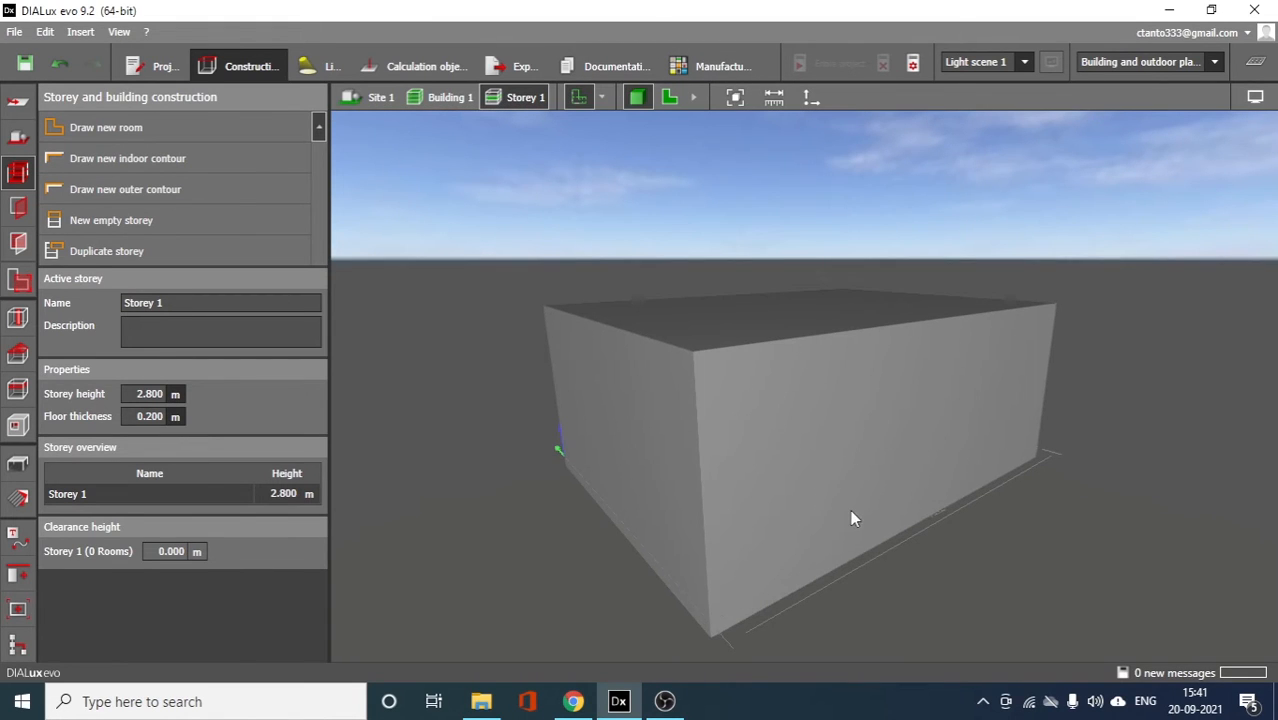
mouse_move(850, 517)
right_down()
mouse_move(722, 539)
mouse_move(857, 544)
mouse_move(830, 458)
mouse_move(838, 530)
right_up()
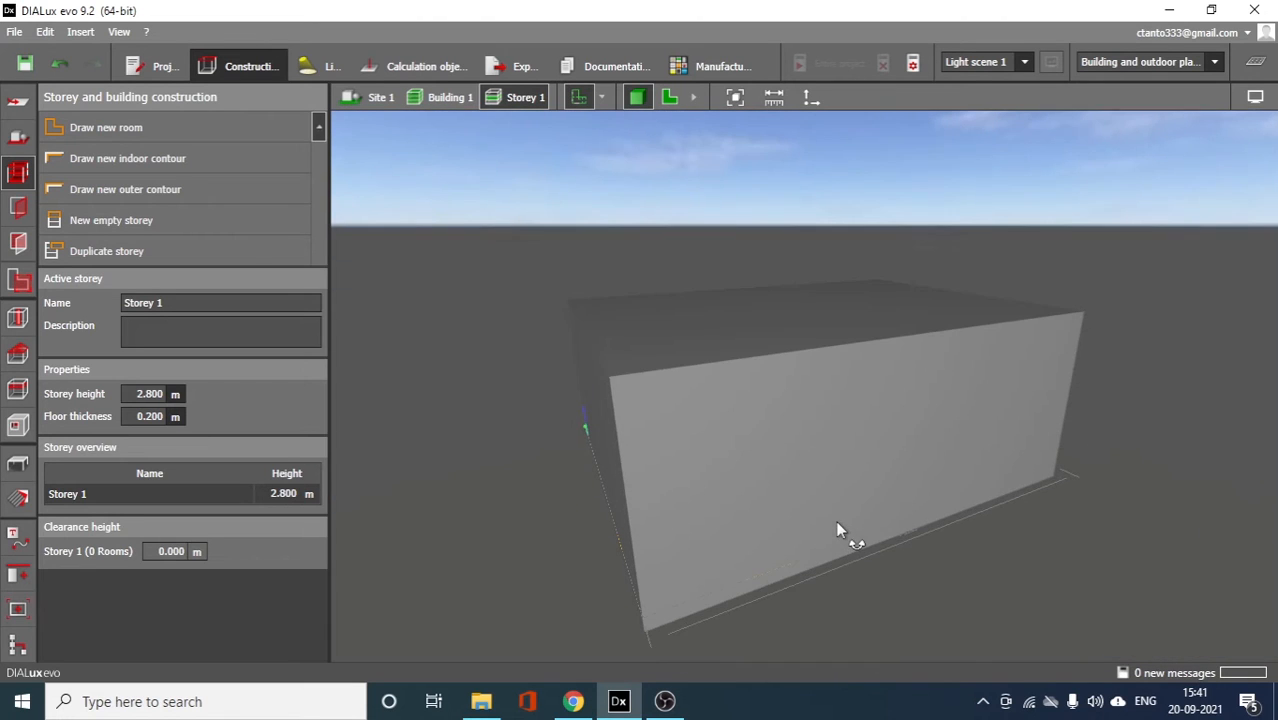
click(672, 103)
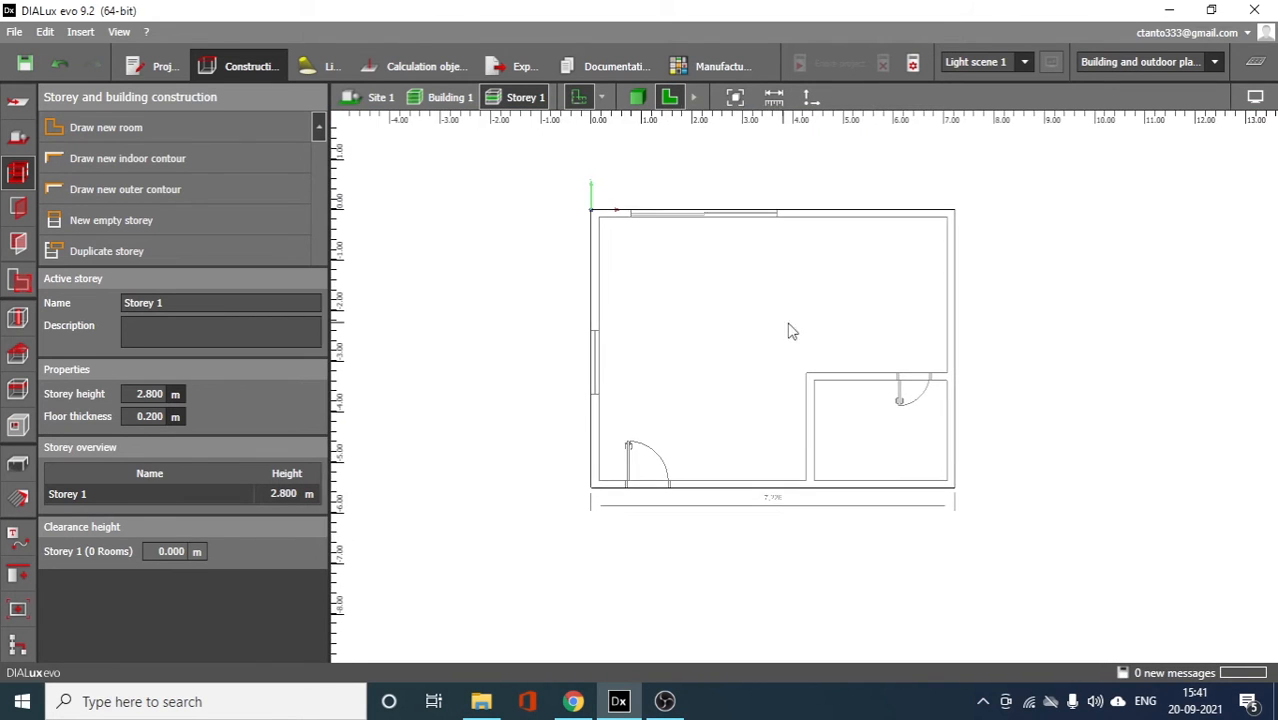
scroll(790, 331, up, 2)
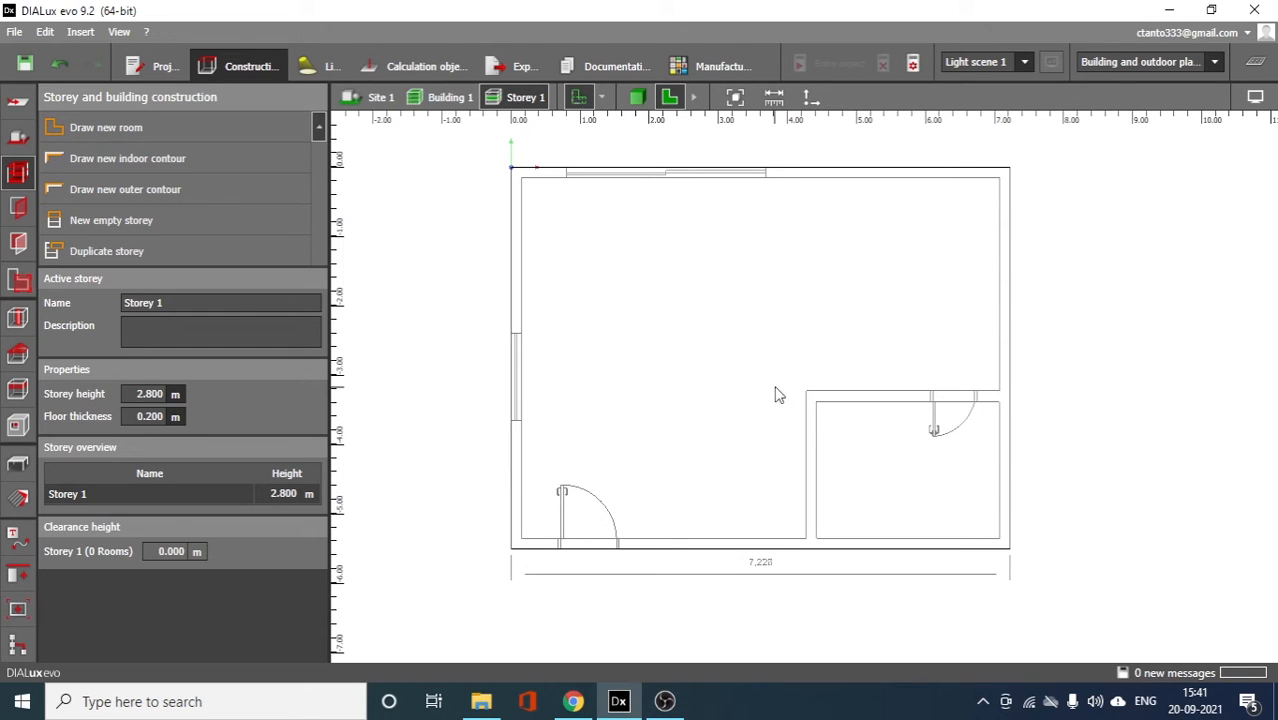
- Start a new room on the storey with indoor contour points at the upper-left and upper-right inner corners, X 0.150 and 7.076, Y -0.150 m
click(22, 143)
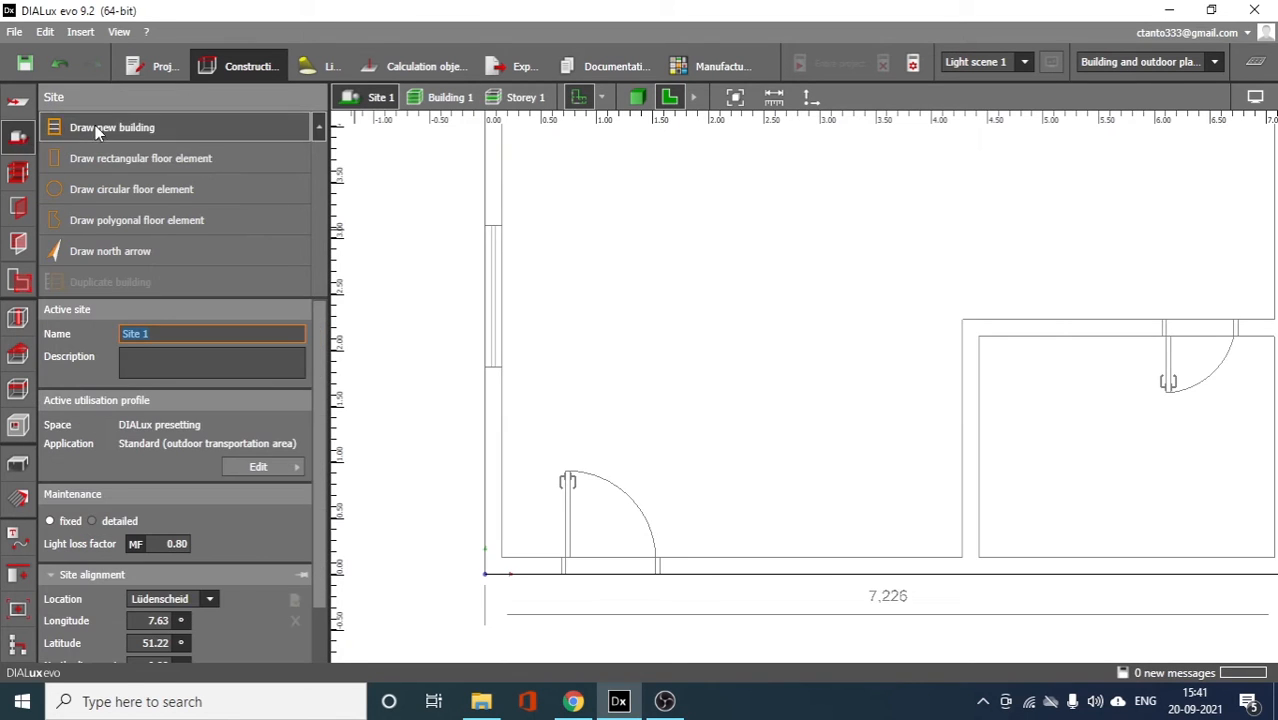
click(16, 180)
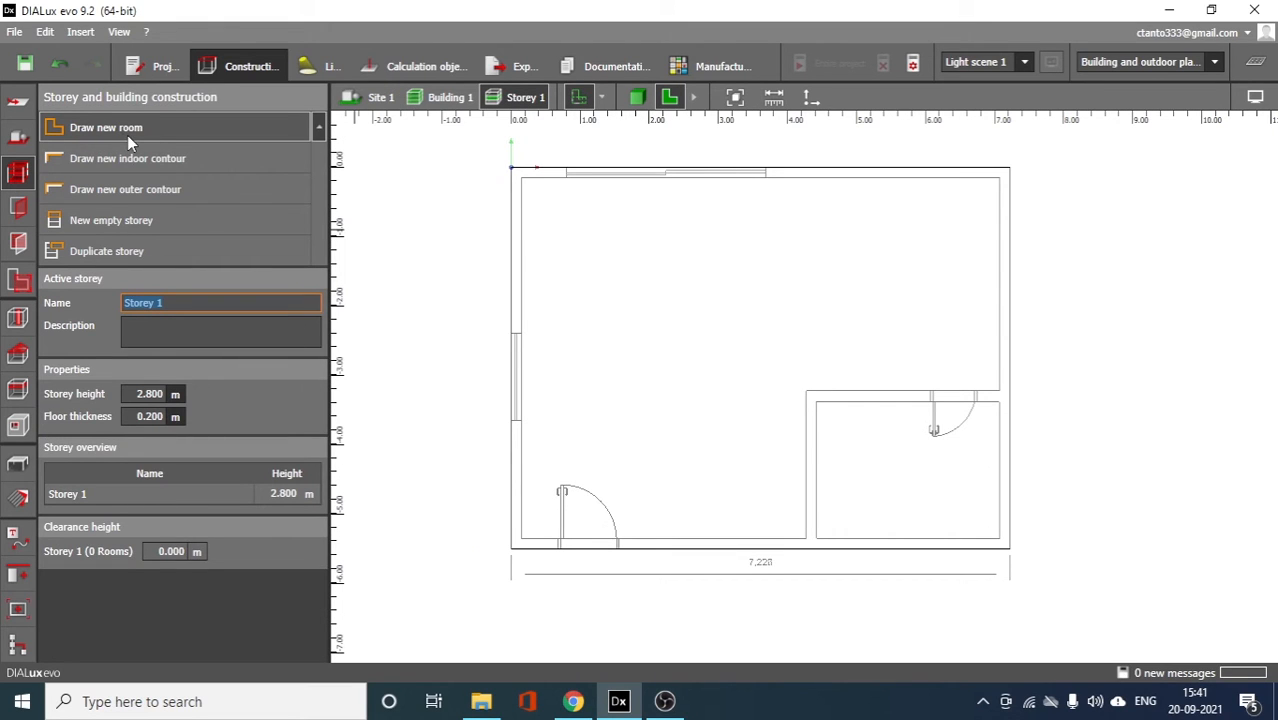
click(127, 135)
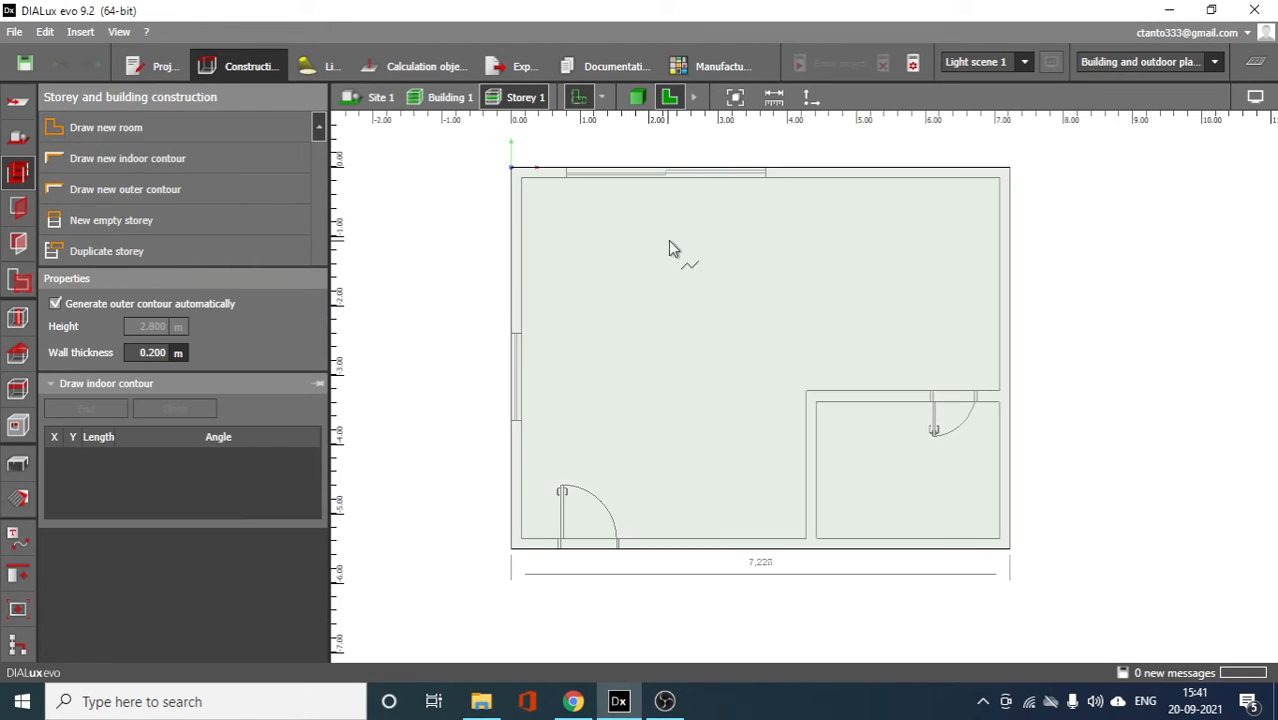
scroll(650, 205, up, 2)
middle_drag(650, 207, 662, 257)
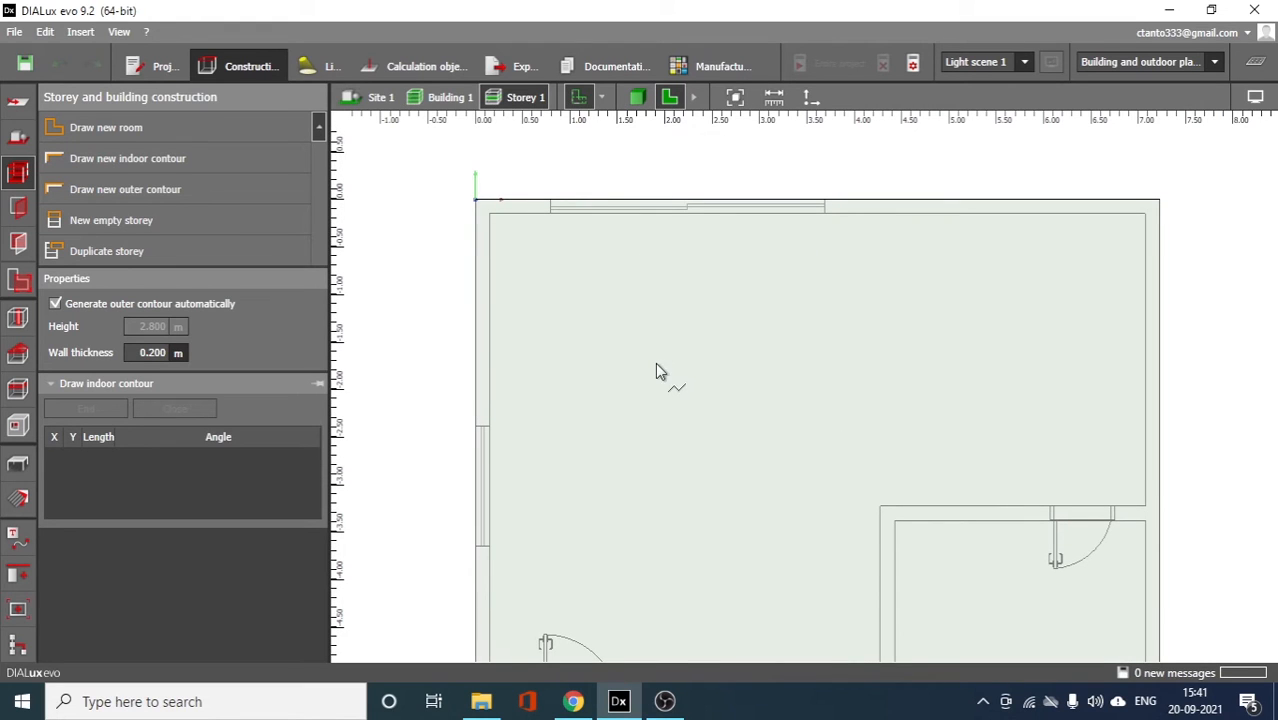
scroll(516, 205, up, 2)
click(468, 230)
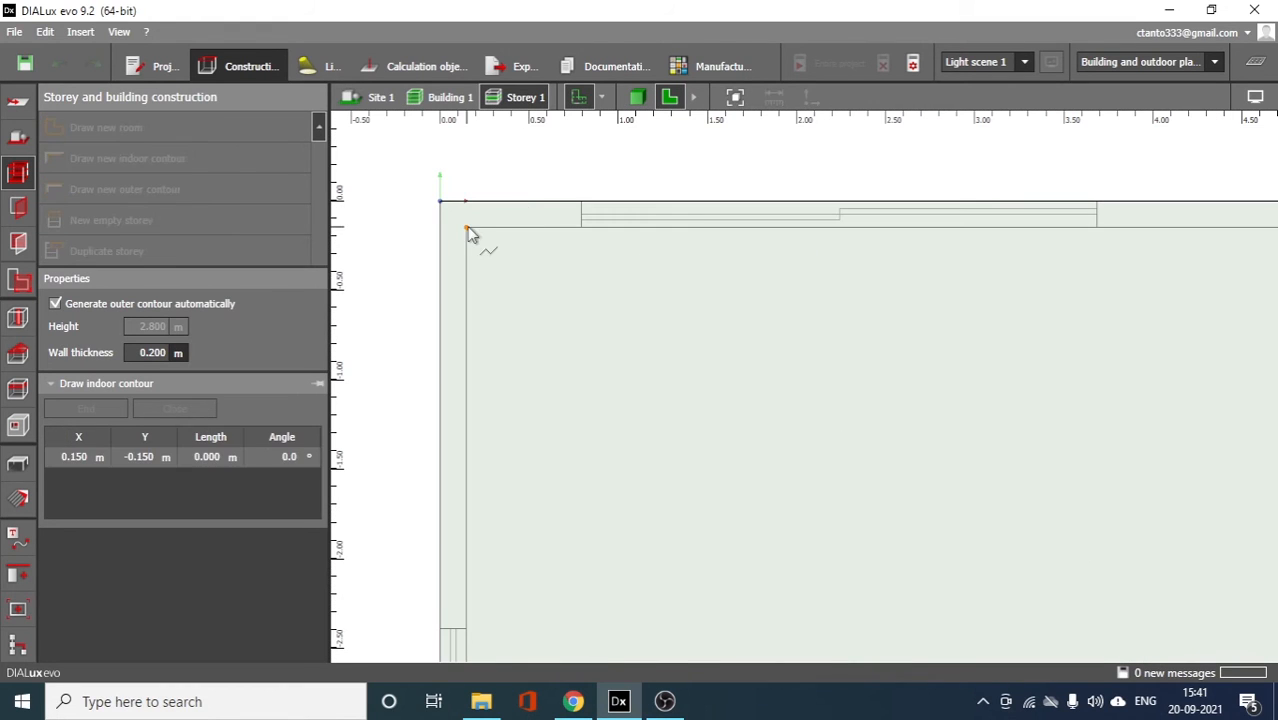
scroll(699, 257, down, 2)
scroll(901, 251, up, 2)
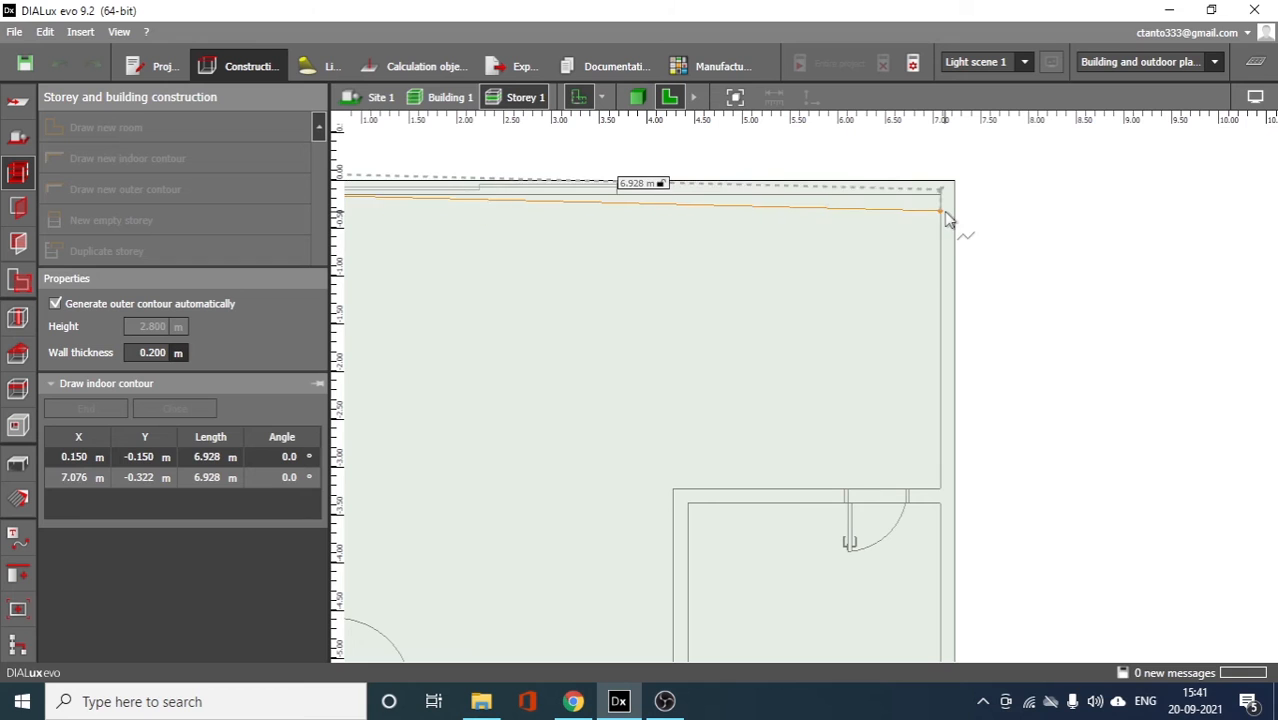
scroll(950, 205, up, 1)
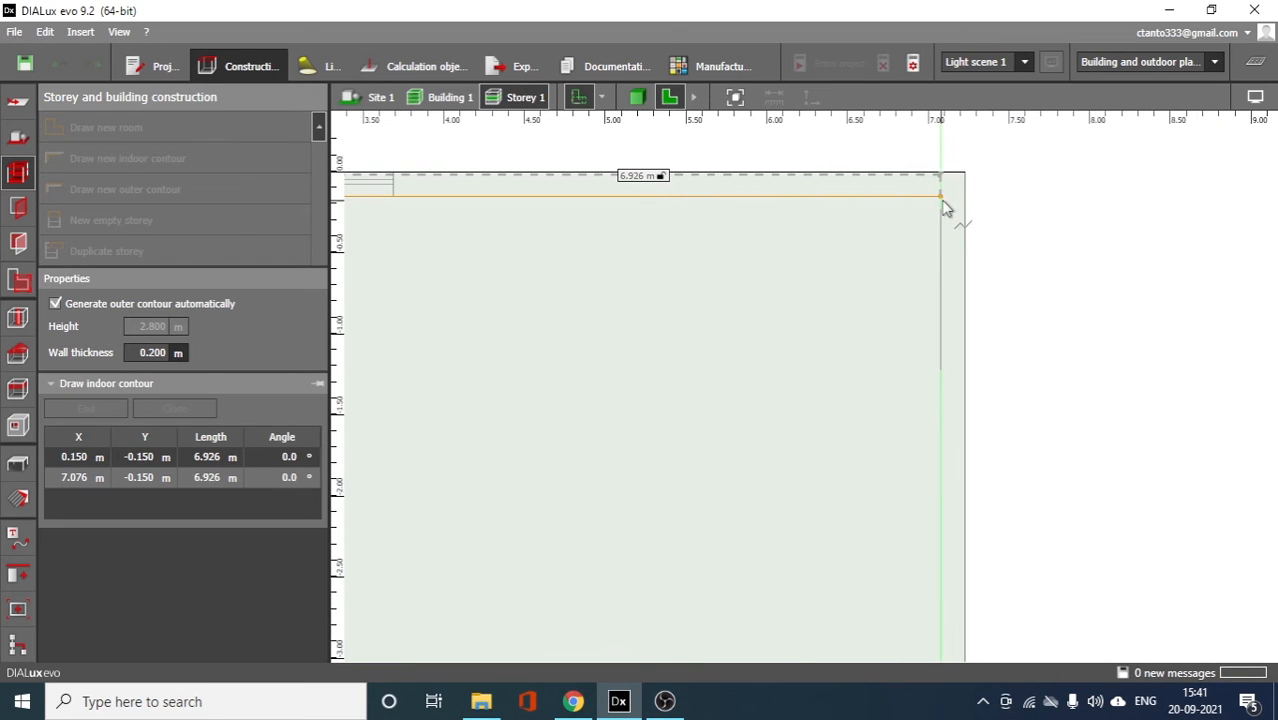
click(944, 204)
- Continue the indoor contour through X 7.076, Y -3.230, X 4.275, Y -3.230 and X 4.275, Y -5.360 to X 0.150, Y -5.360 m
scroll(946, 300, down, 2)
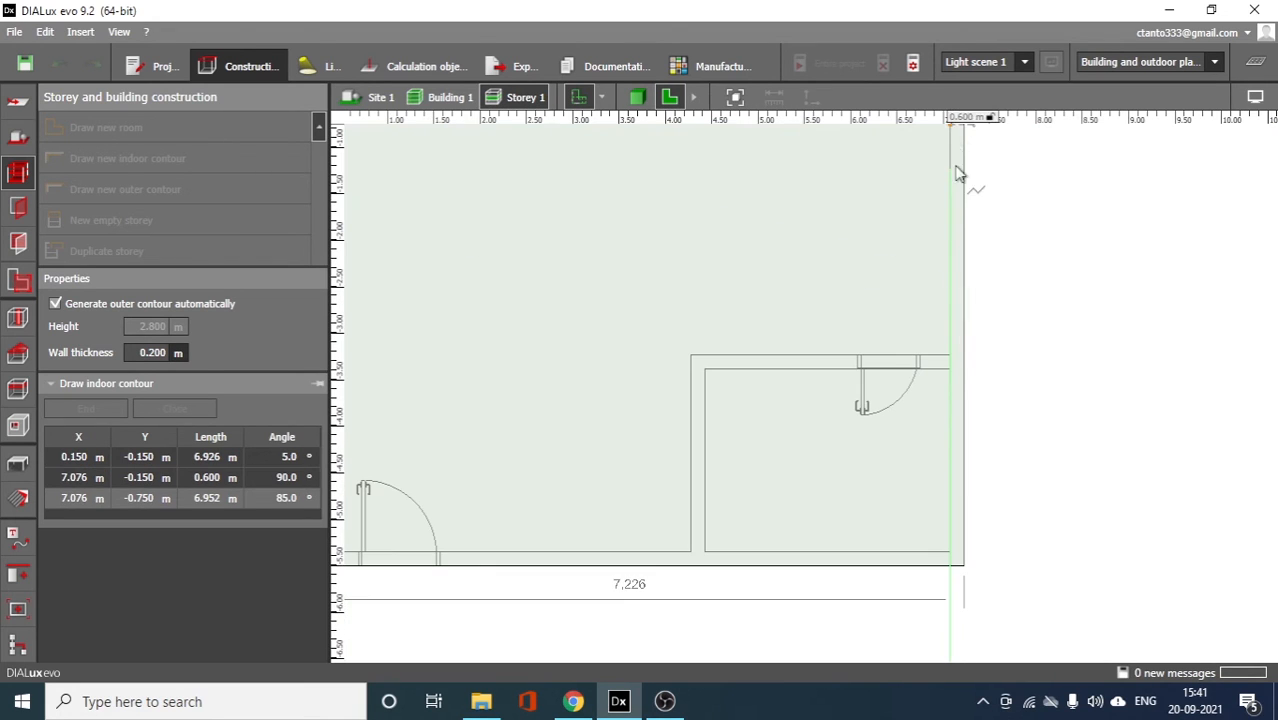
click(952, 362)
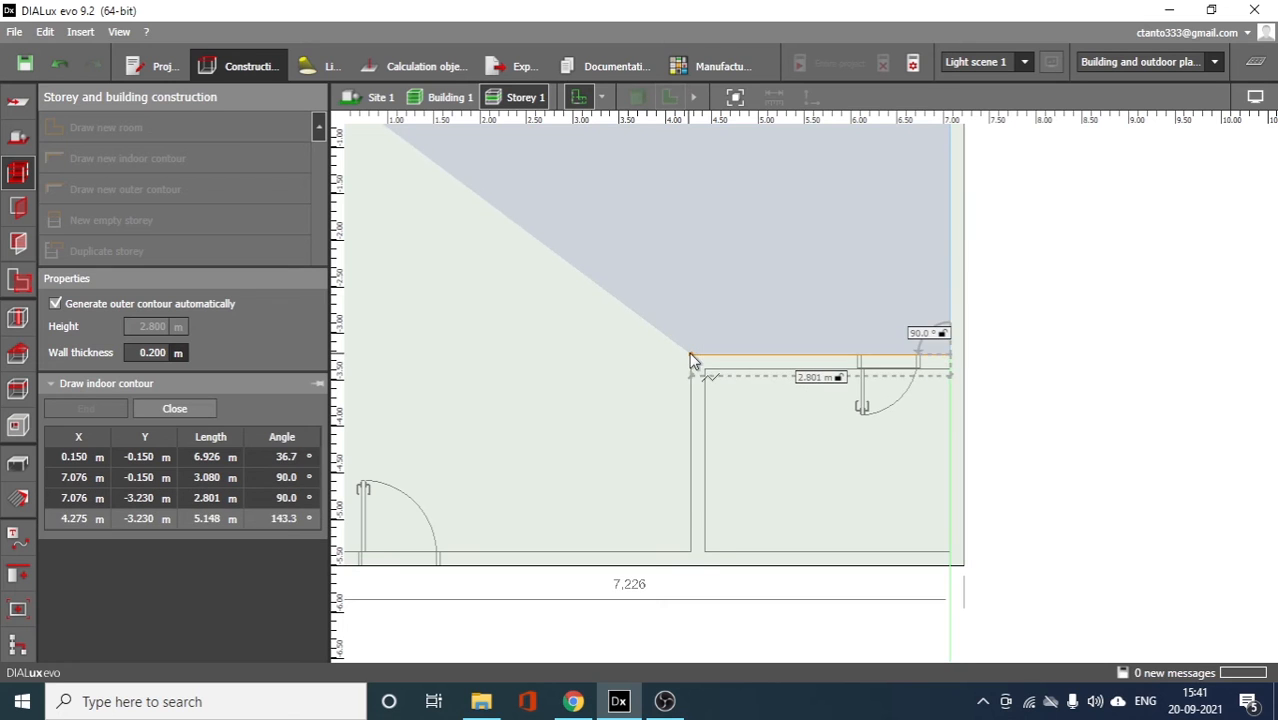
click(689, 354)
scroll(579, 492, down, 2)
middle_drag(577, 490, 796, 466)
scroll(651, 502, up, 3)
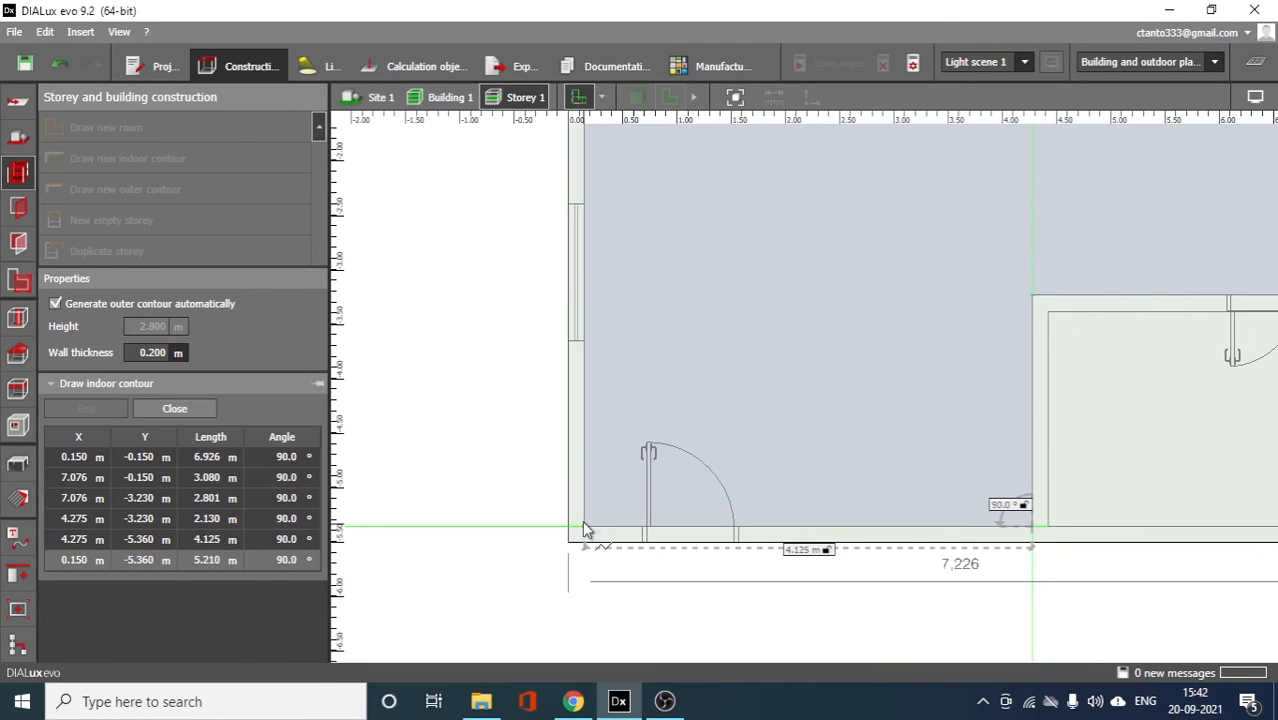
click(587, 529)
- Close the room's indoor contour at its starting point in the upper-left inner corner
scroll(665, 311, down, 2)
middle_drag(665, 311, 601, 434)
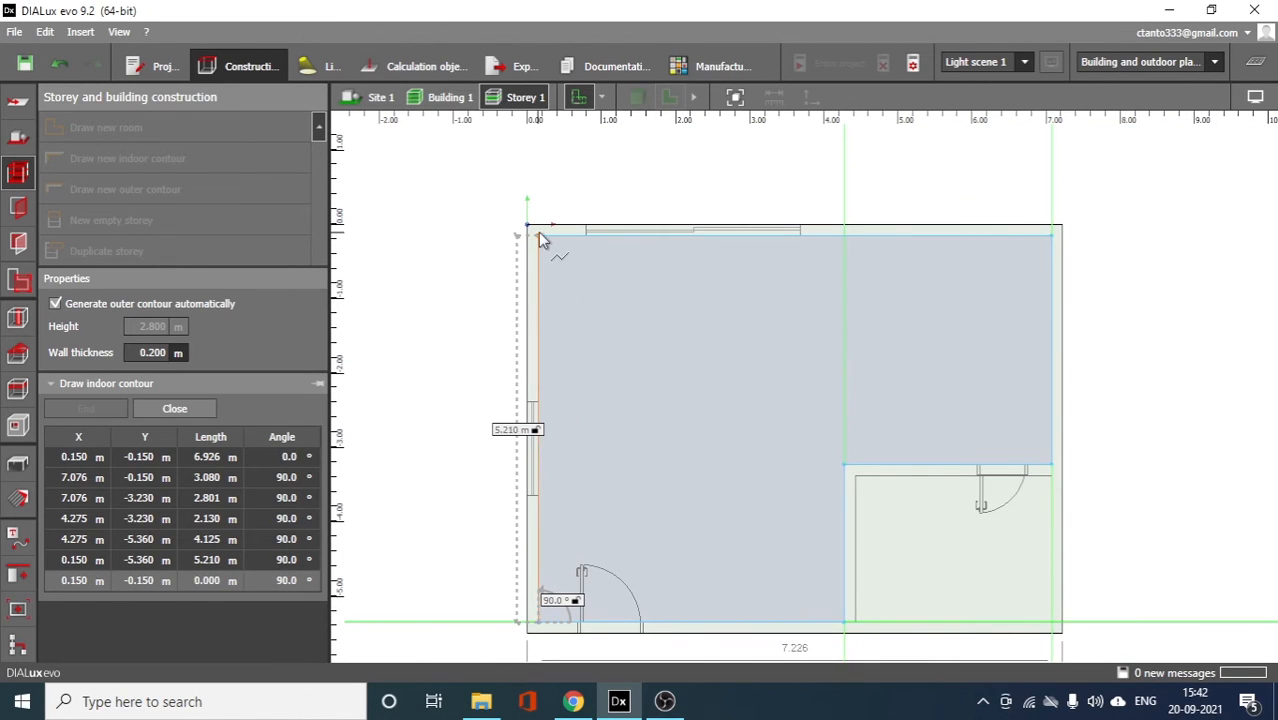
scroll(540, 240, up, 3)
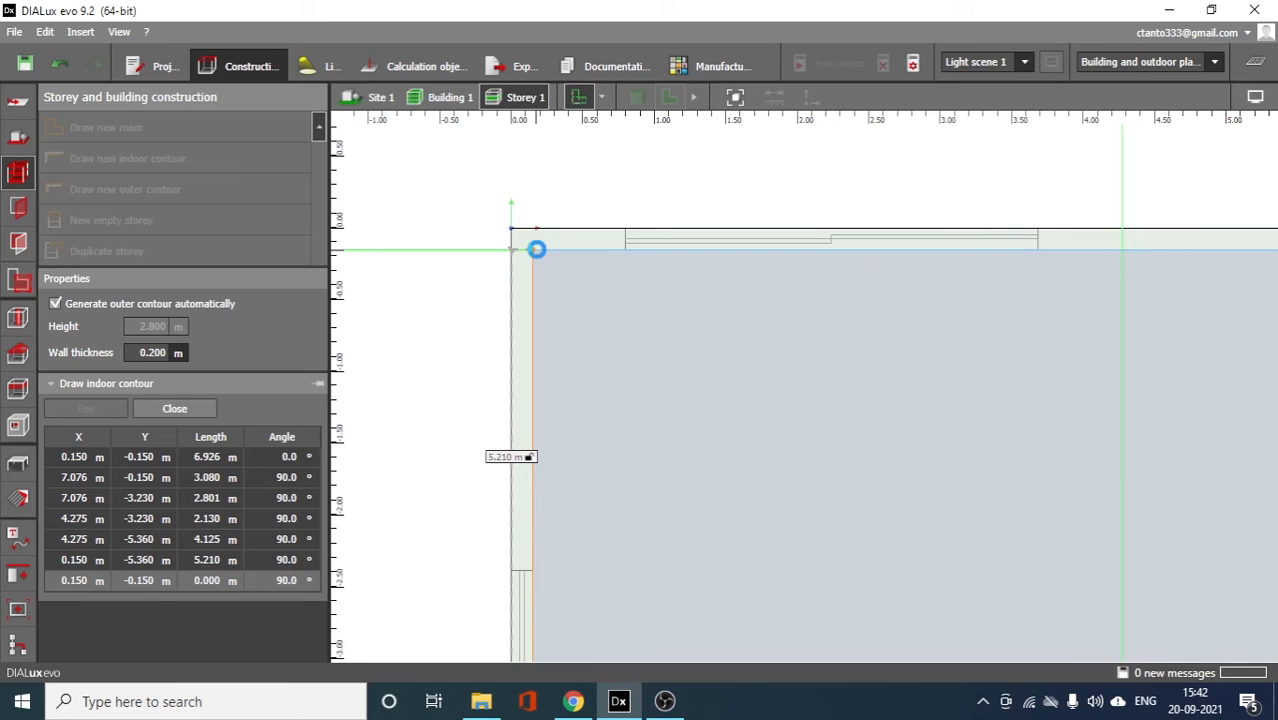
click(536, 249)
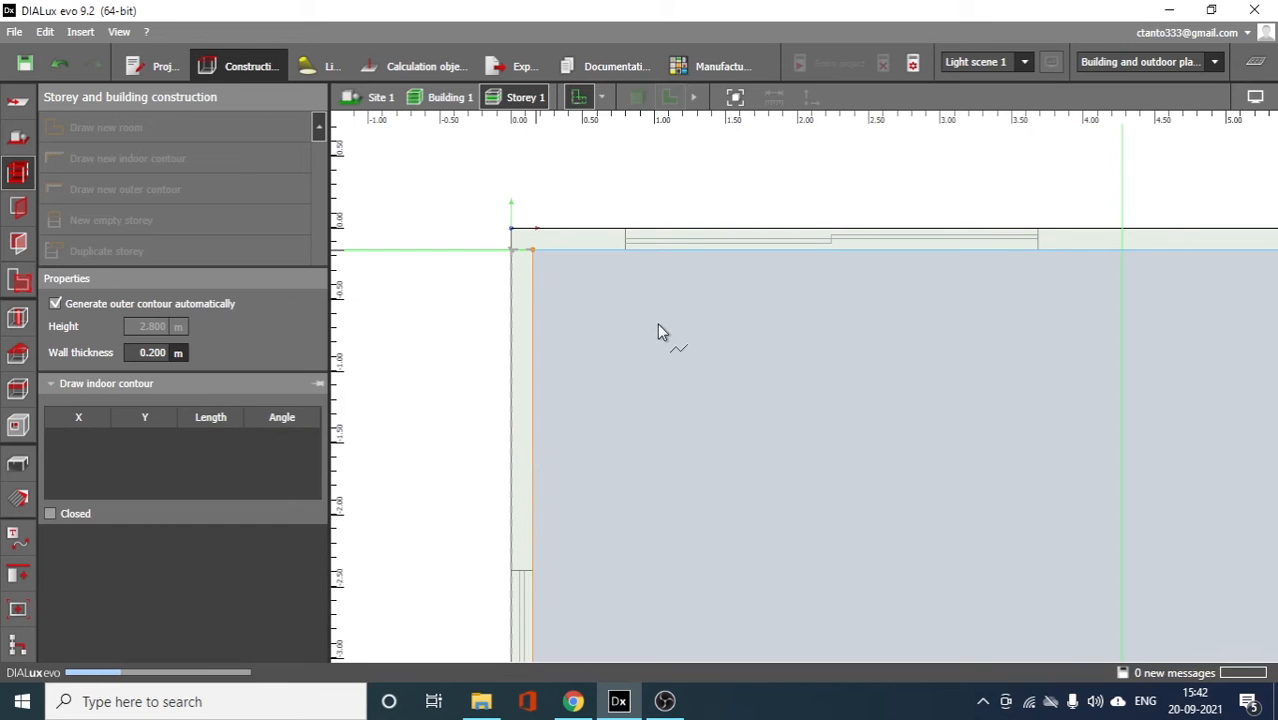
- Examine the first room's walls and the remaining solid block in 3D, then return to the floor plan
scroll(660, 335, down, 5)
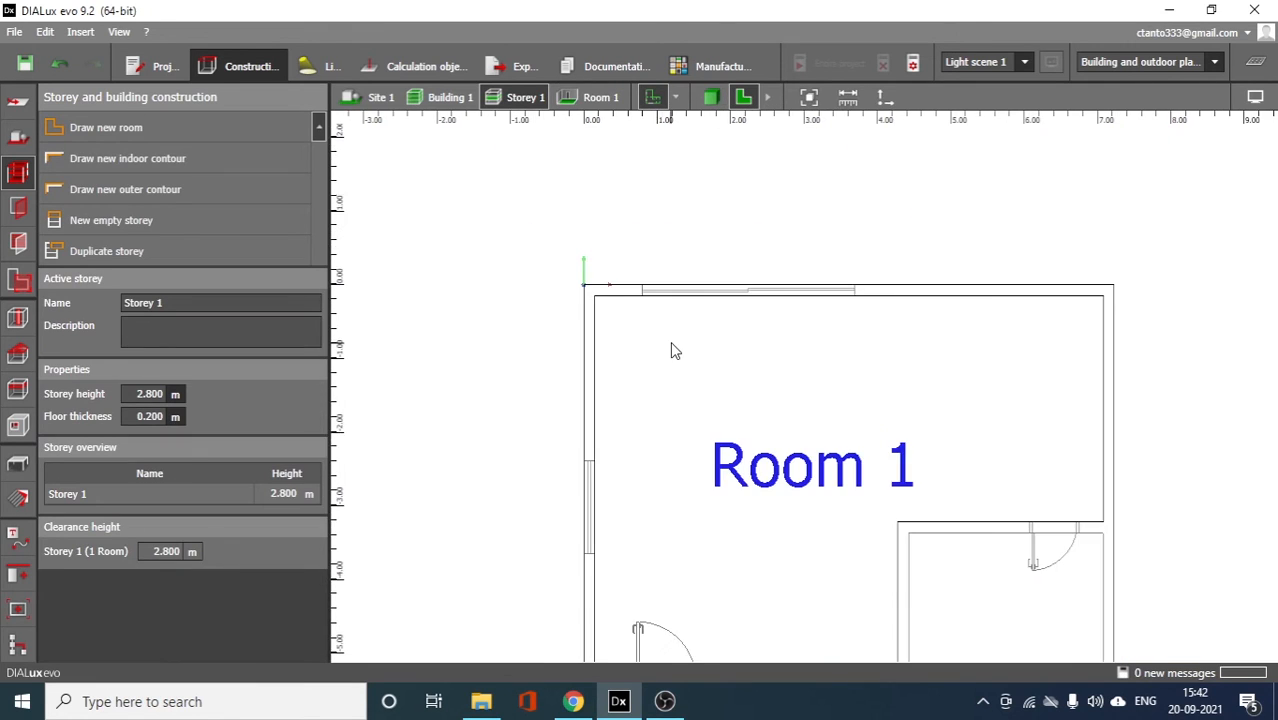
middle_drag(727, 353, 647, 330)
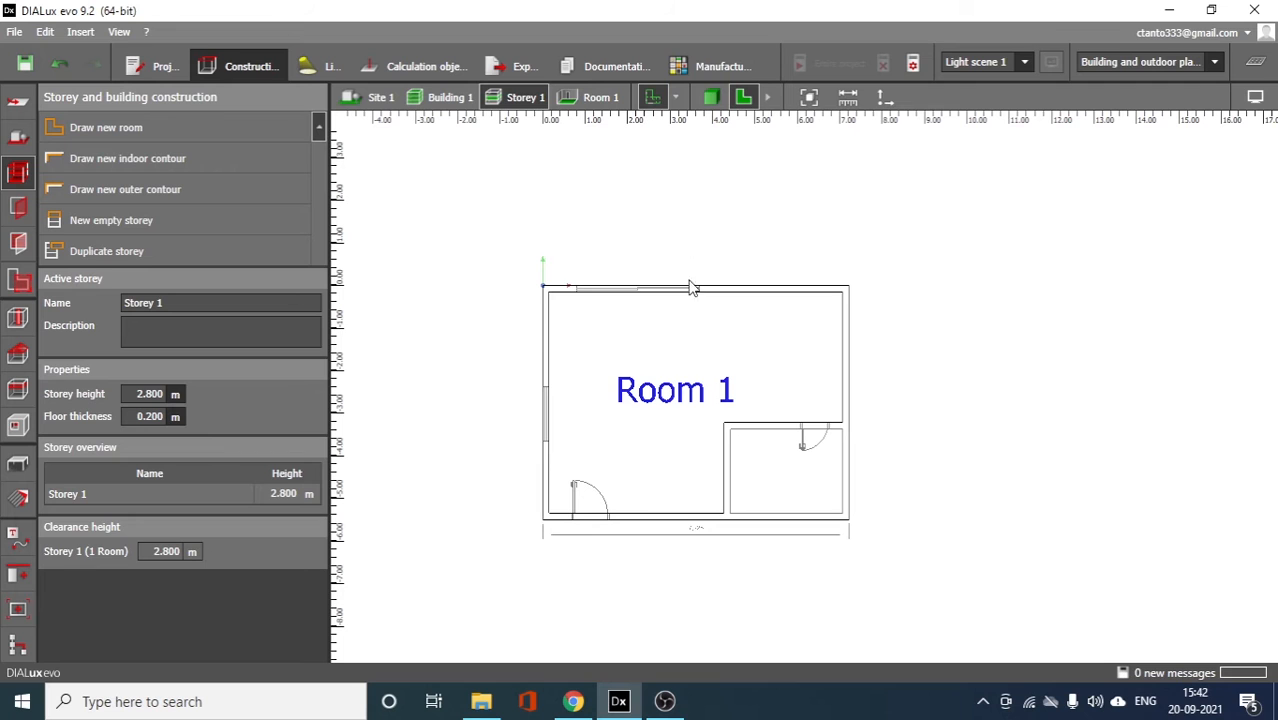
click(712, 97)
right_drag(813, 516, 757, 520)
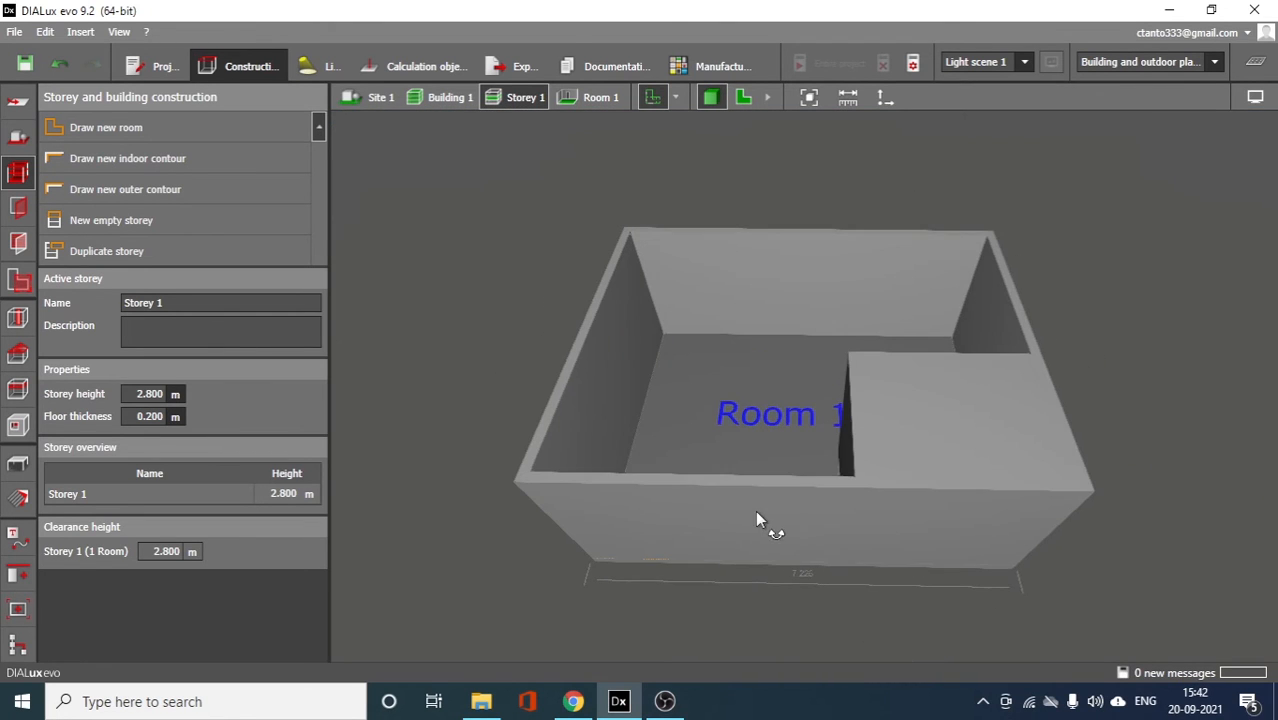
click(743, 98)
- Draw a second room of 2.651 m by 1.978 m through the four inner corners of the small lower-right space and close the polygon
scroll(830, 465, up, 4)
scroll(760, 440, up, 3)
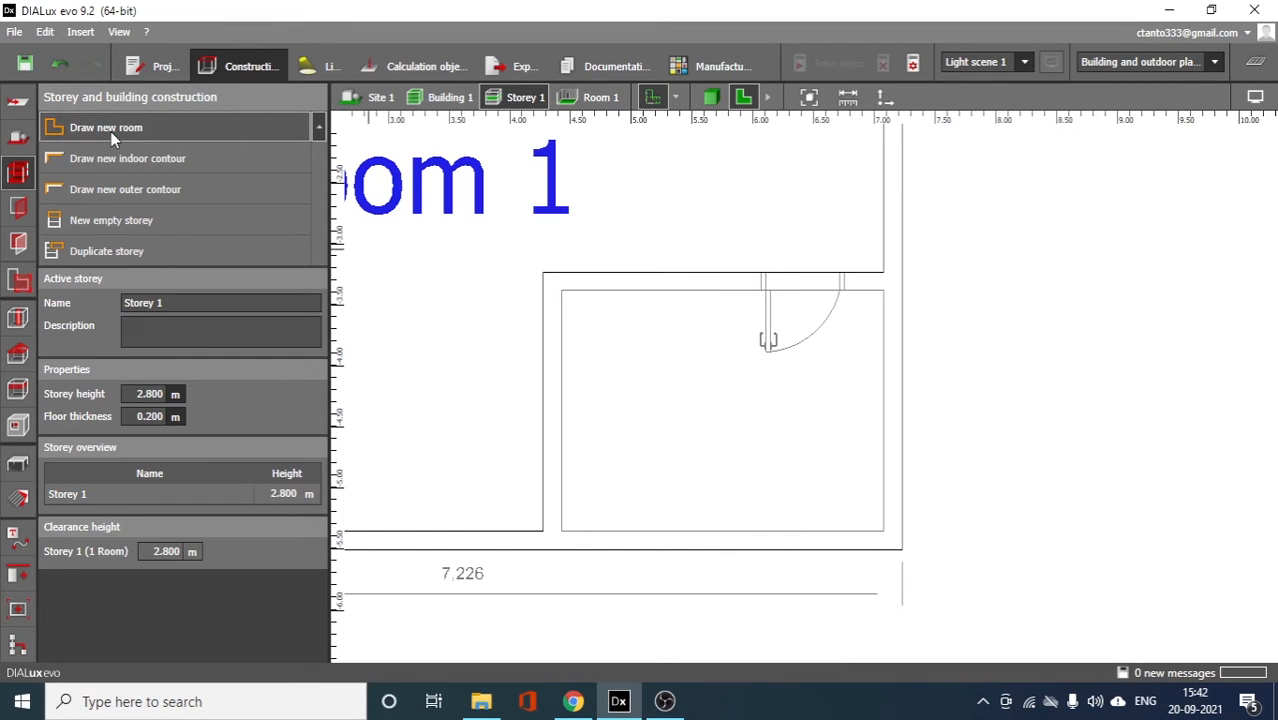
click(120, 155)
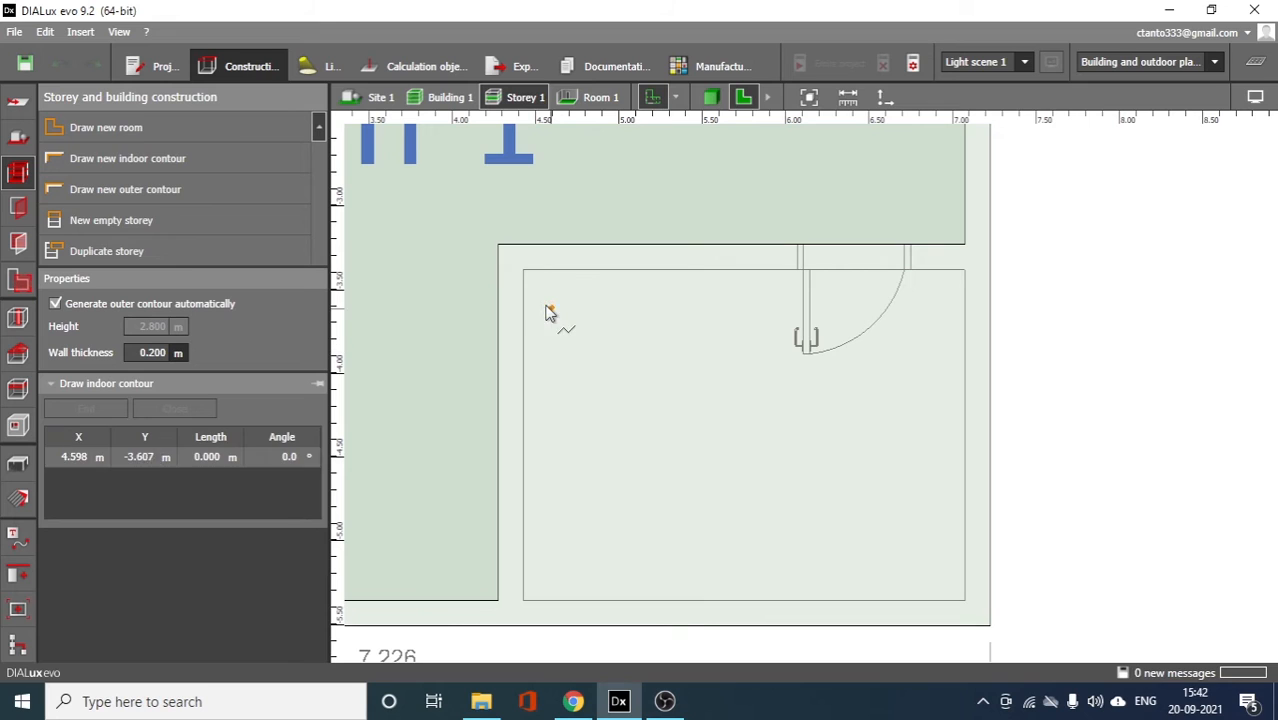
click(527, 270)
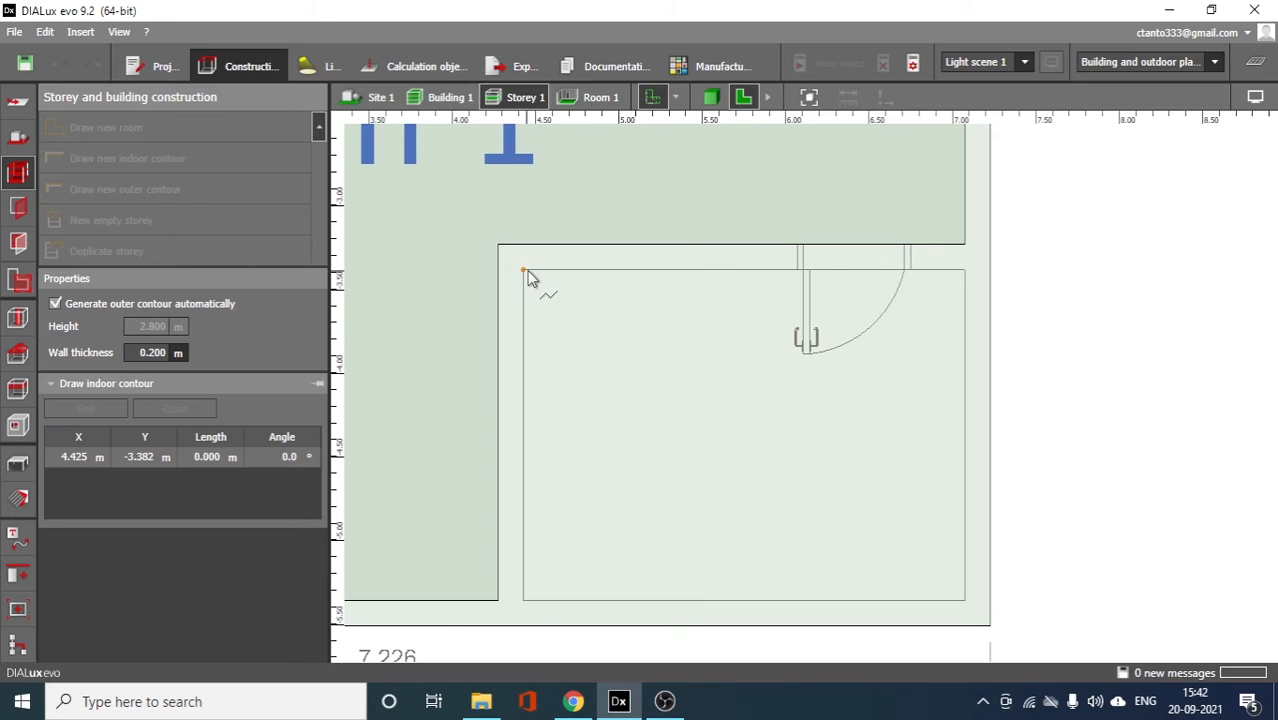
click(965, 271)
click(968, 601)
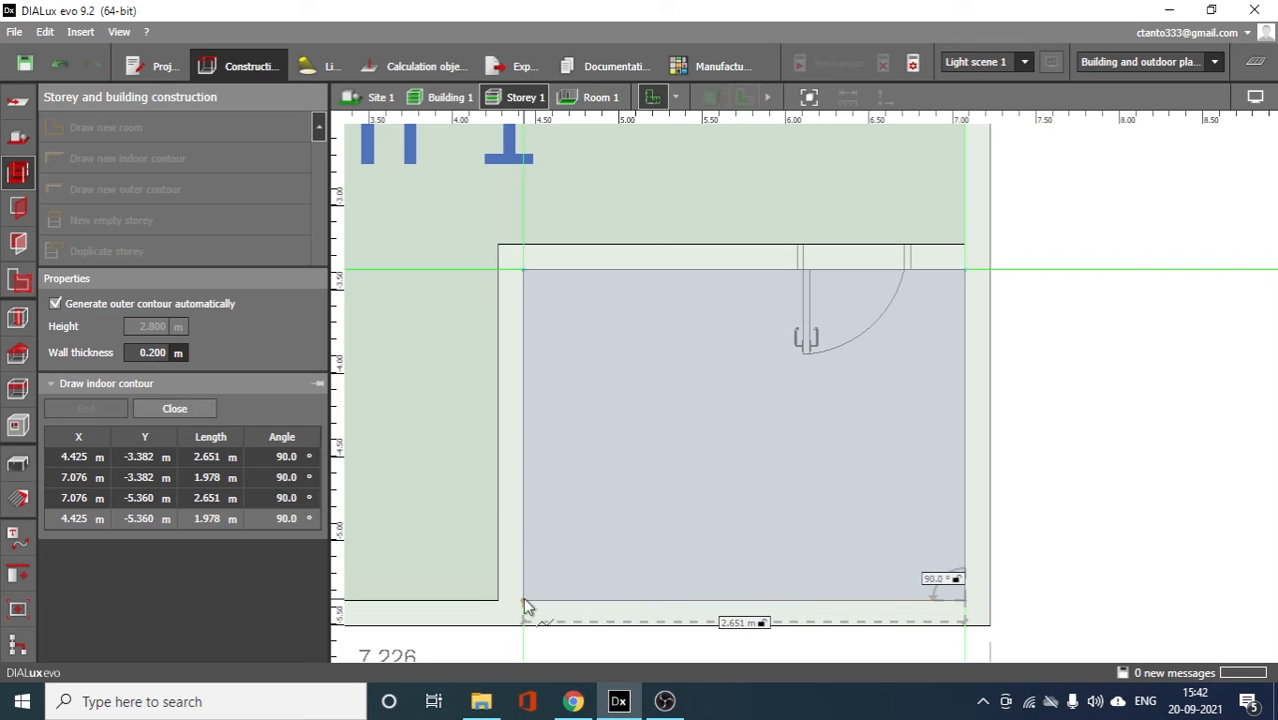
click(524, 601)
right_click(640, 437)
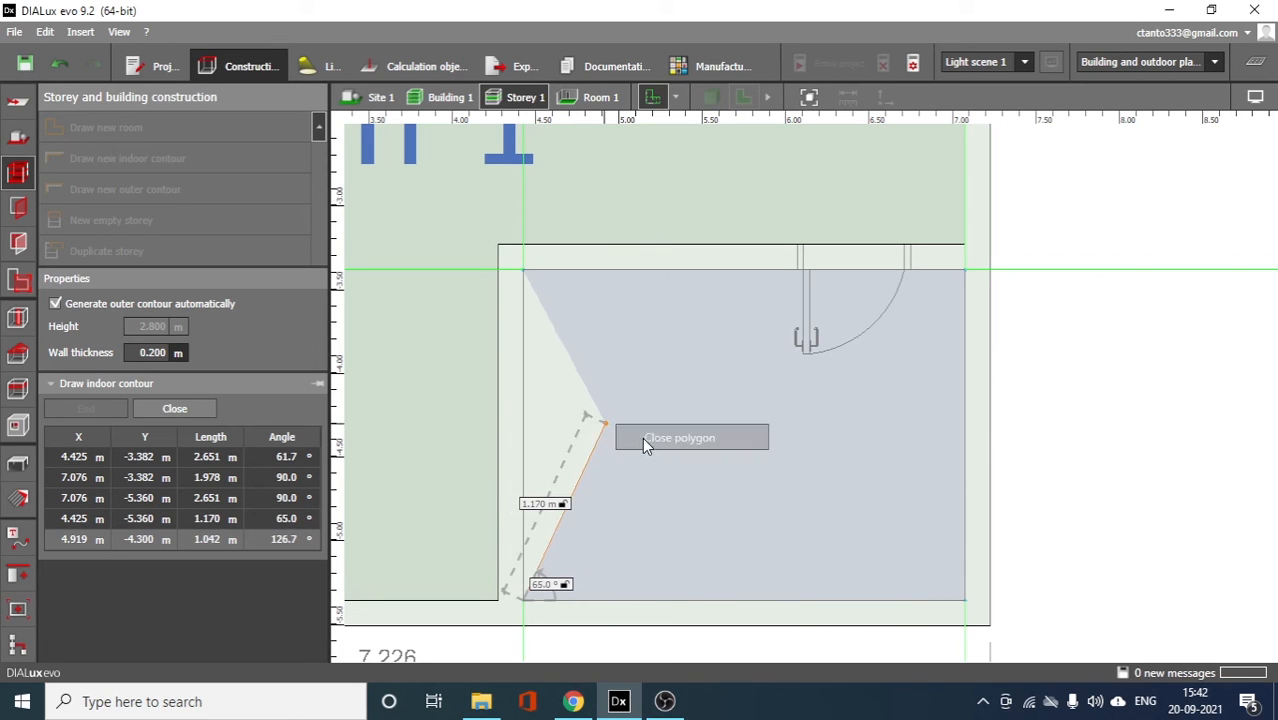
click(650, 448)
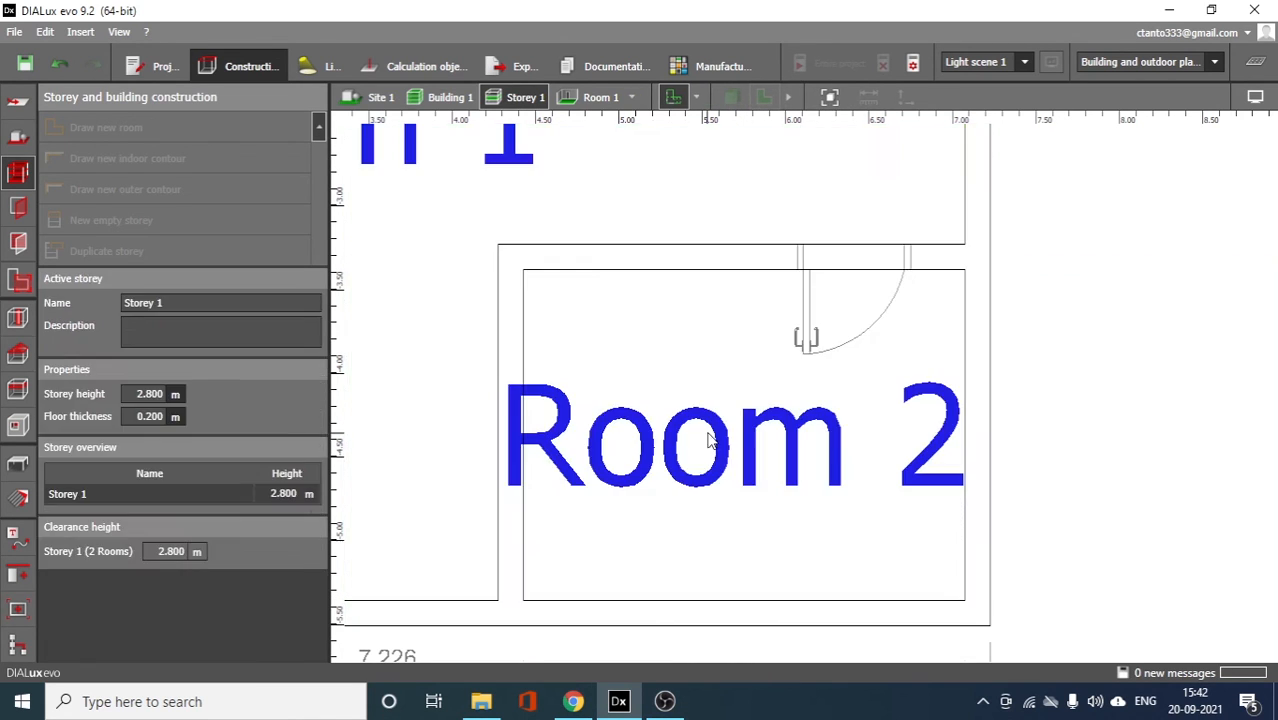
- Fit the whole floor plan in view, then examine both rooms in 3D
click(828, 96)
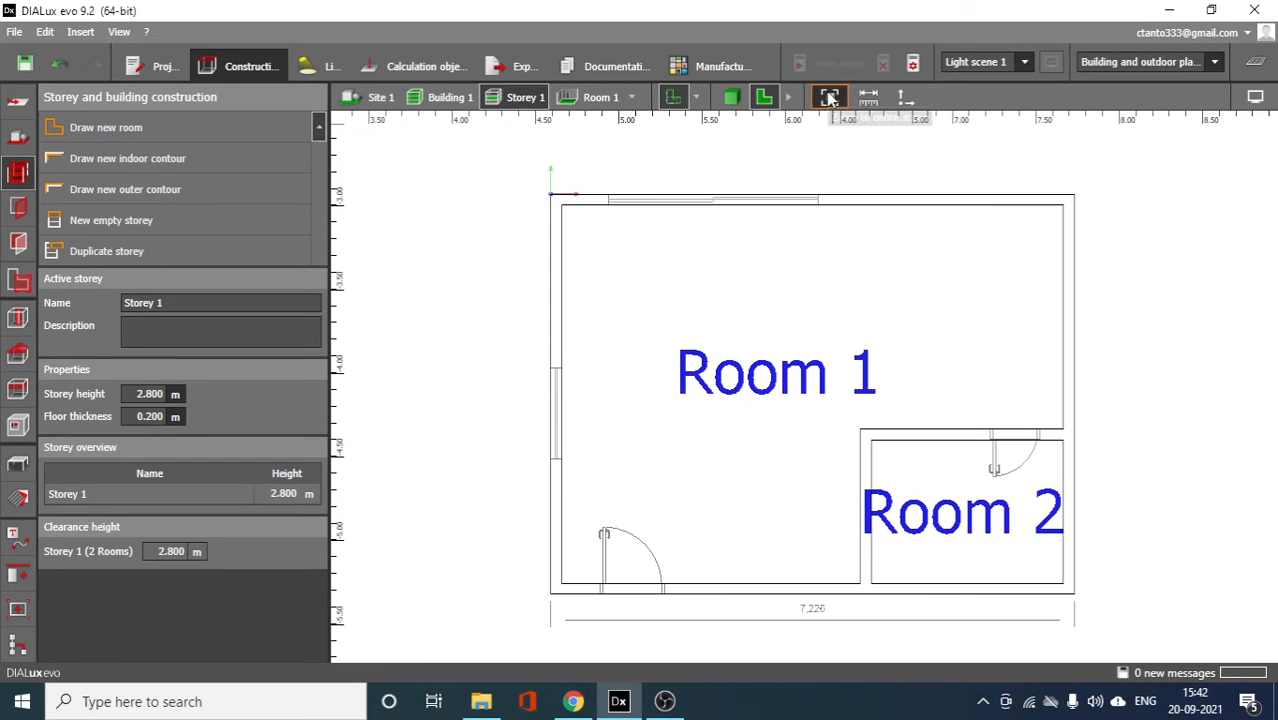
click(731, 97)
drag(895, 381, 931, 606)
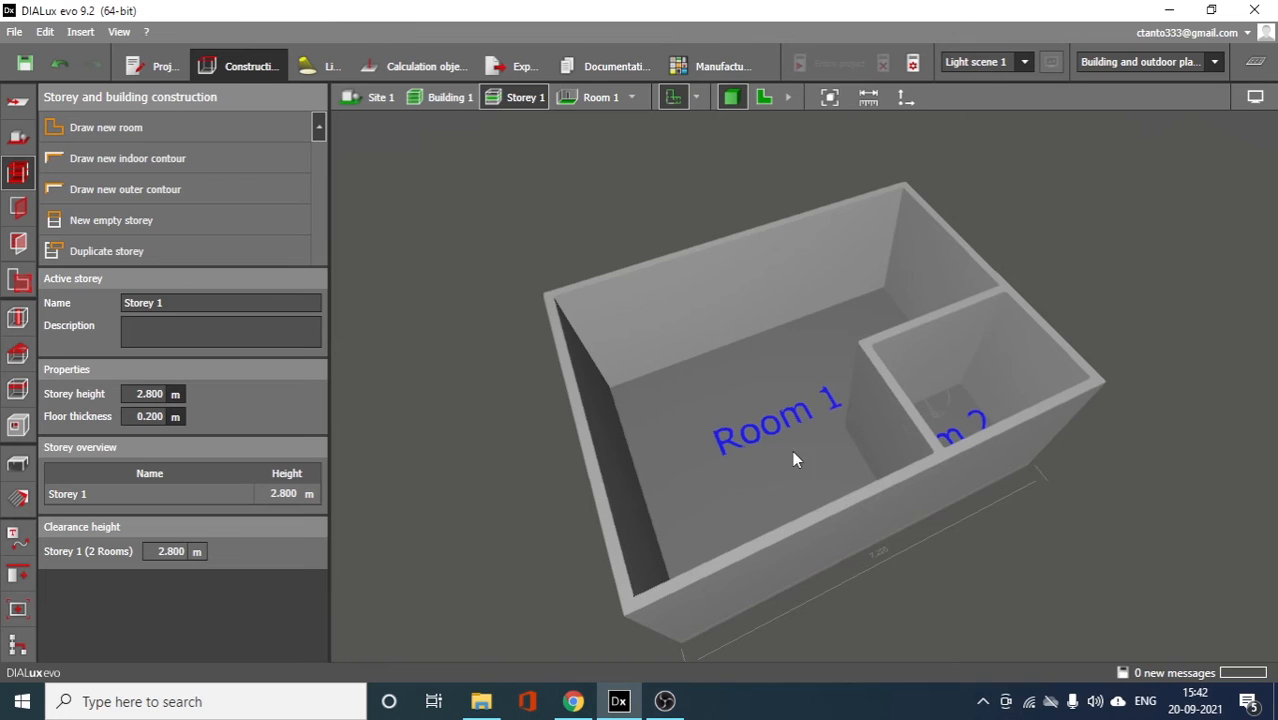
drag(793, 452, 857, 428)
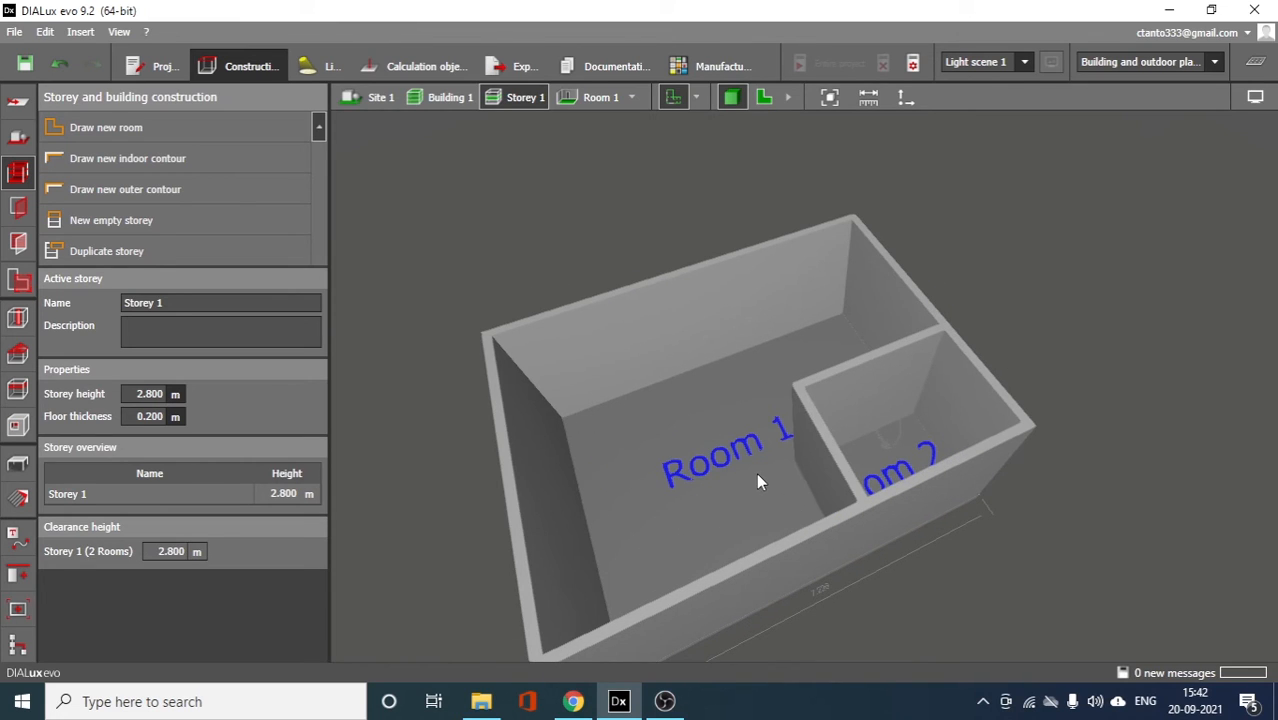
- Try hiding the room names through the display options, then show them again in the 3D view
click(1255, 98)
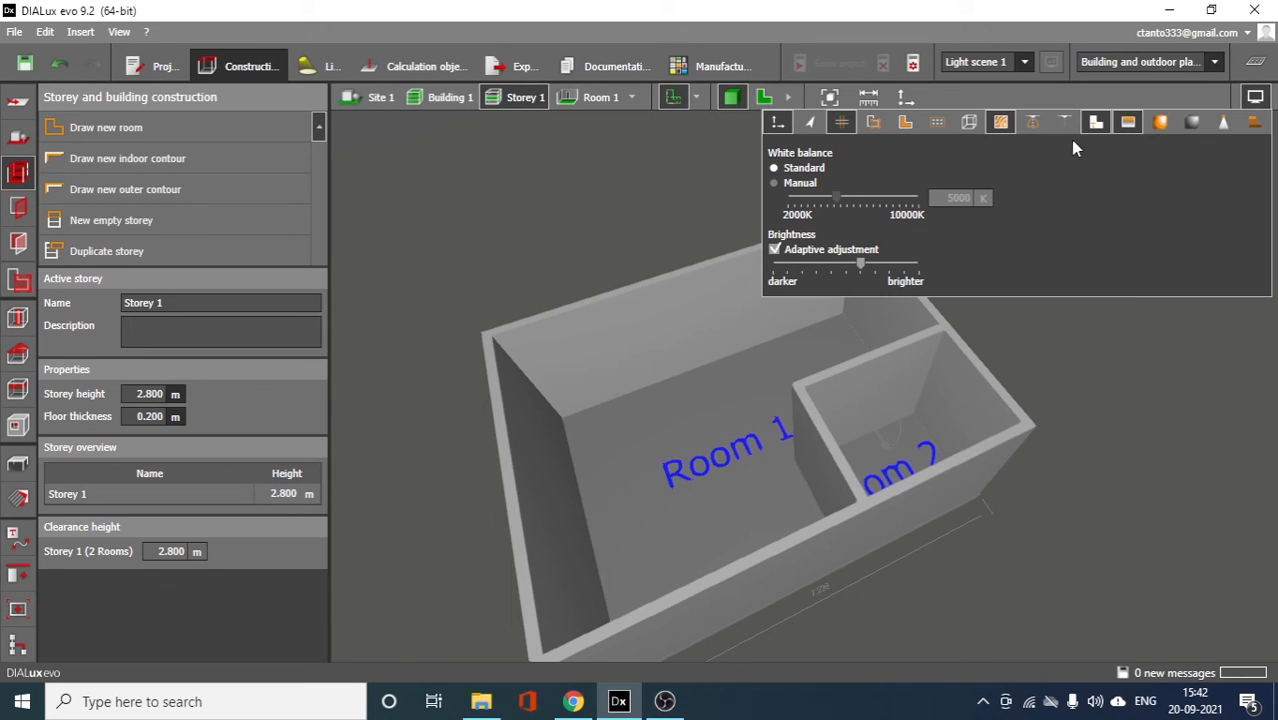
click(1097, 122)
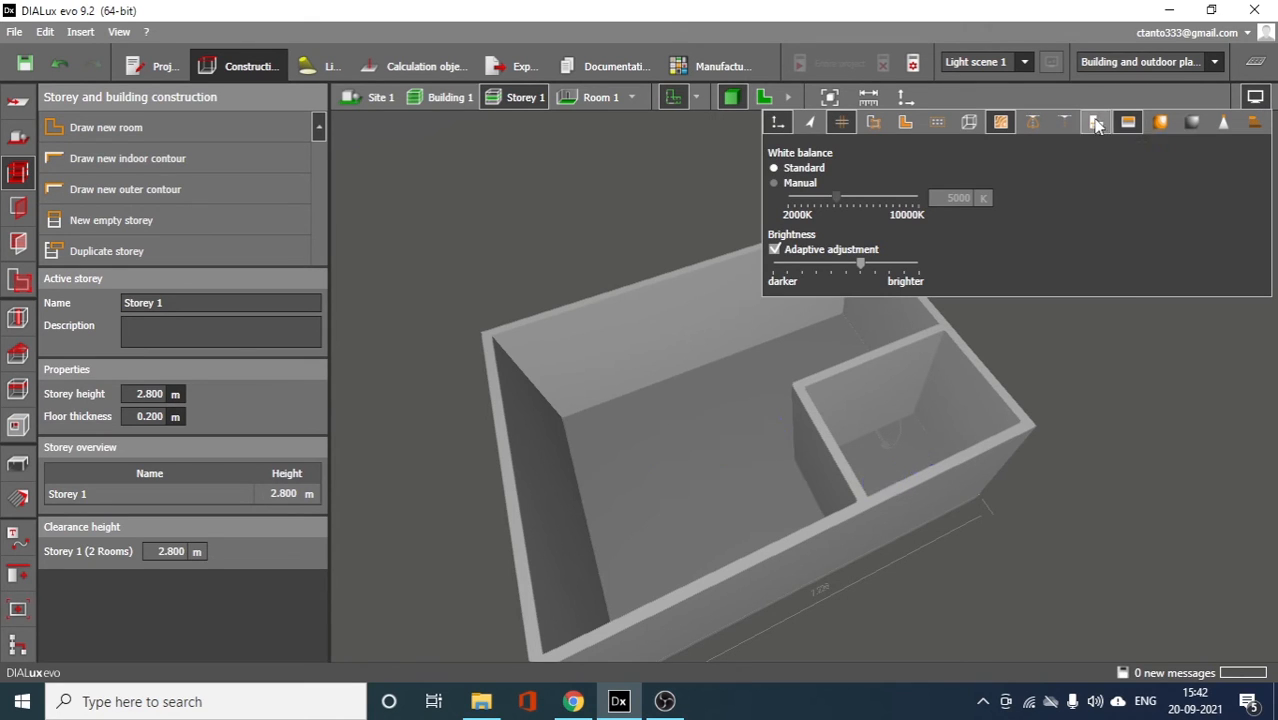
click(1097, 122)
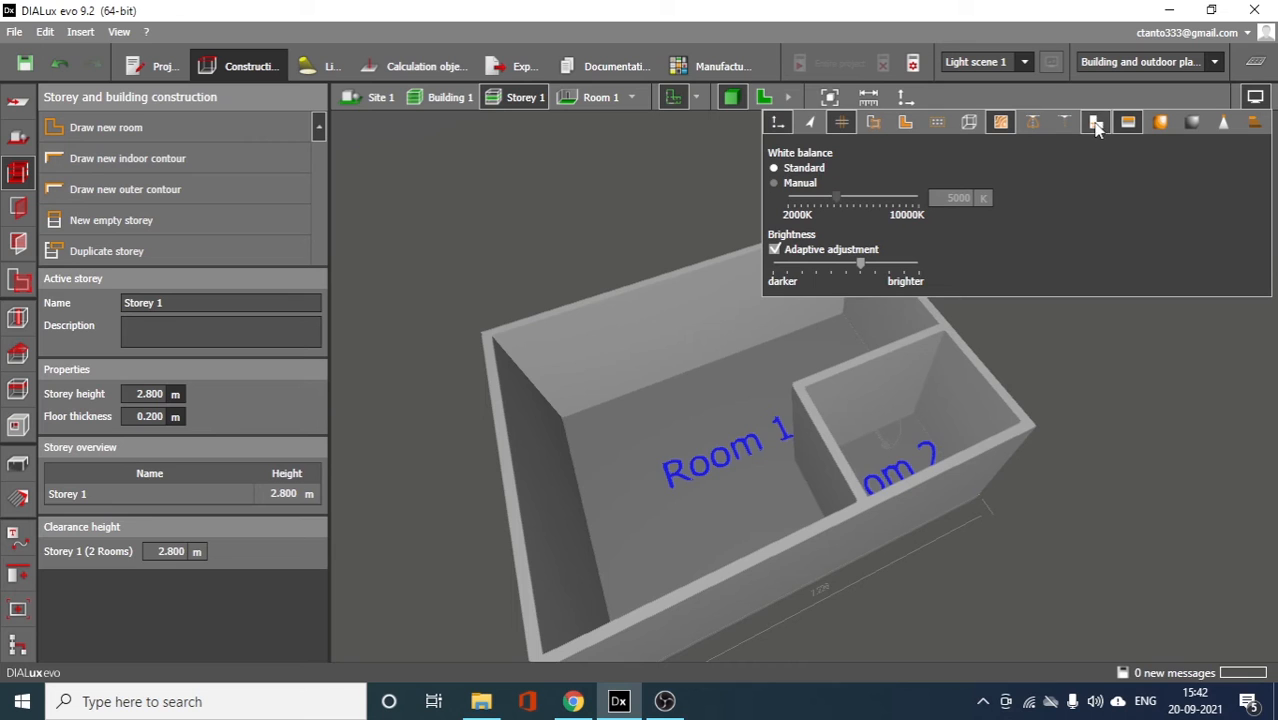
click(1097, 122)
click(1097, 122)
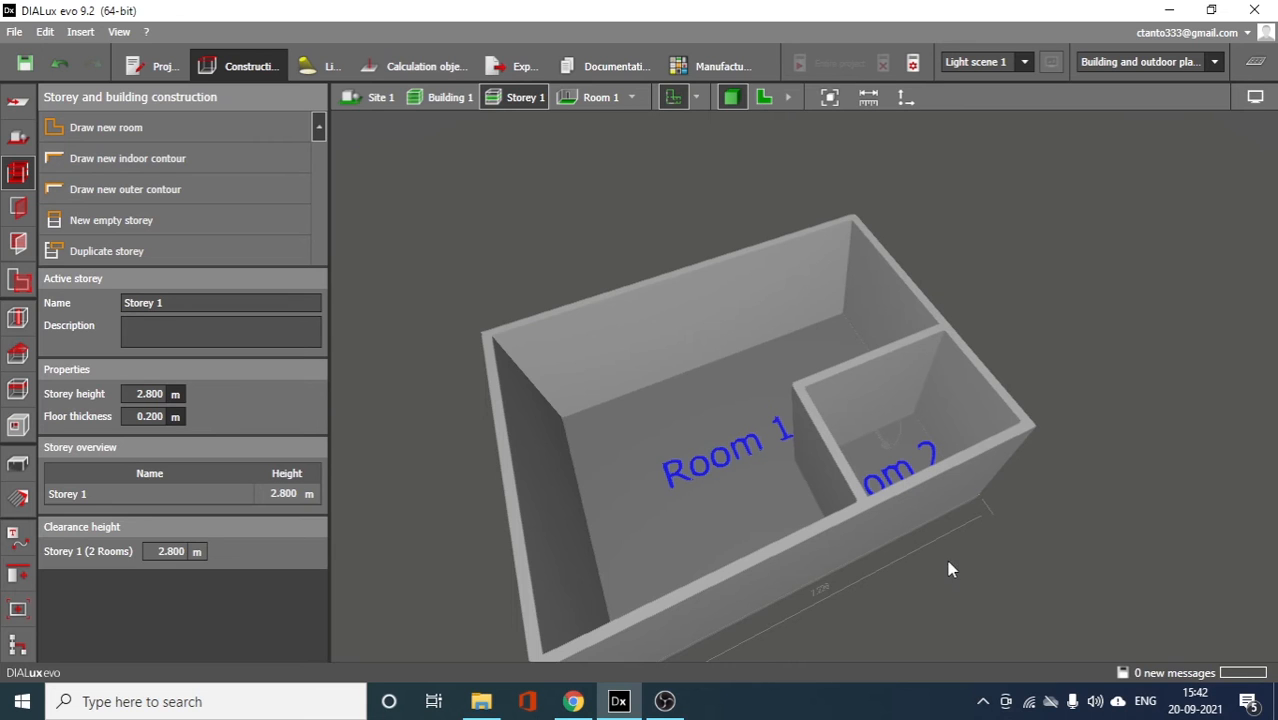
drag(950, 565, 907, 531)
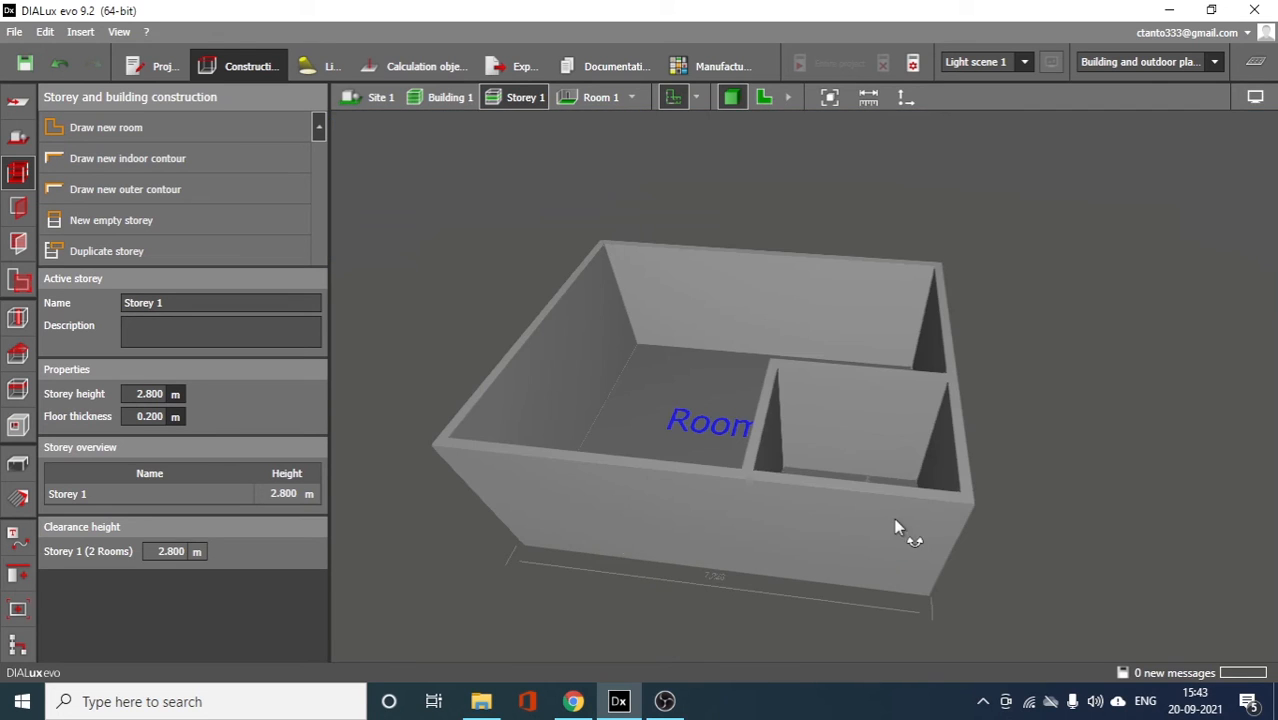
- Return to the floor plan and hide the imported DialuxTutorial drawing, leaving only the constructed rooms
click(762, 98)
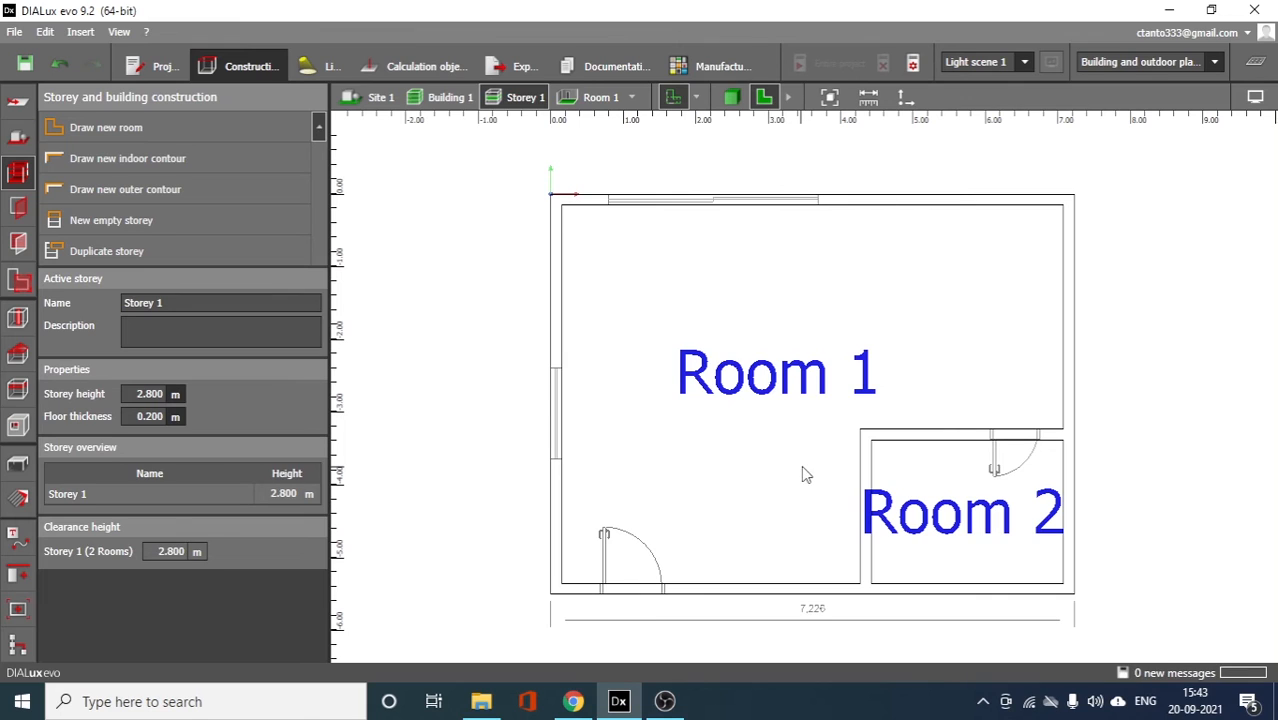
click(674, 99)
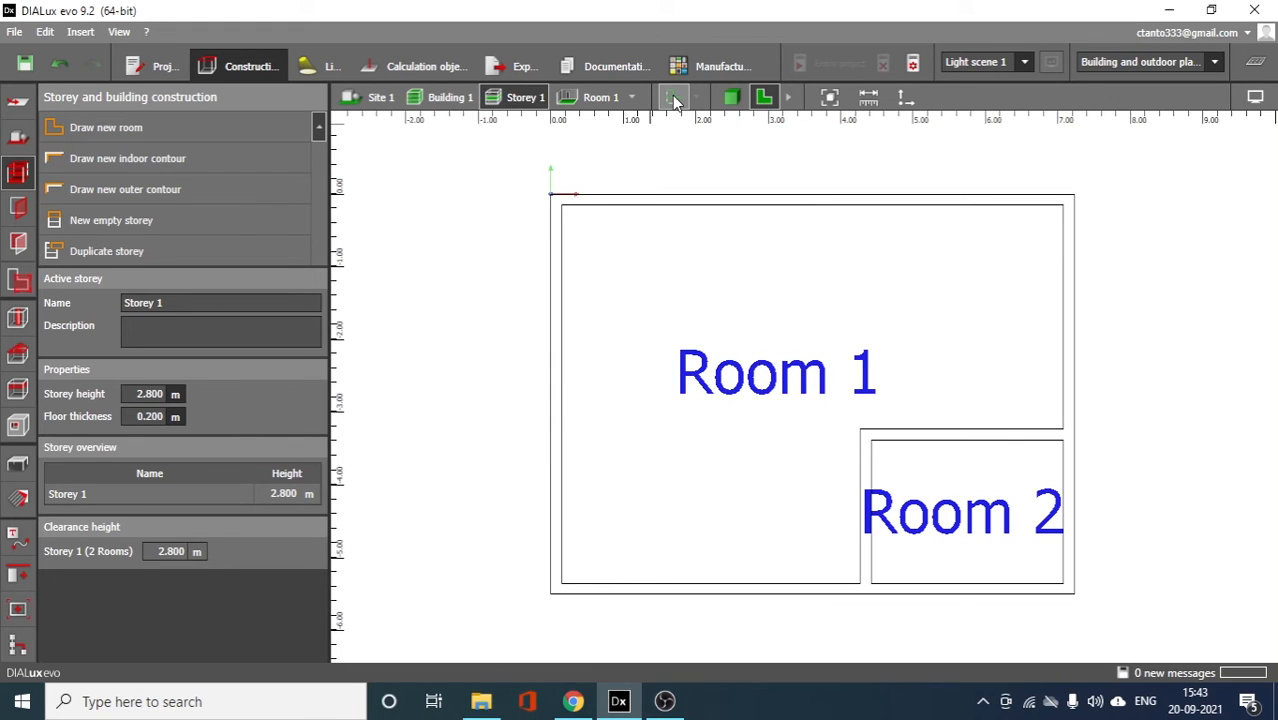
click(672, 95)
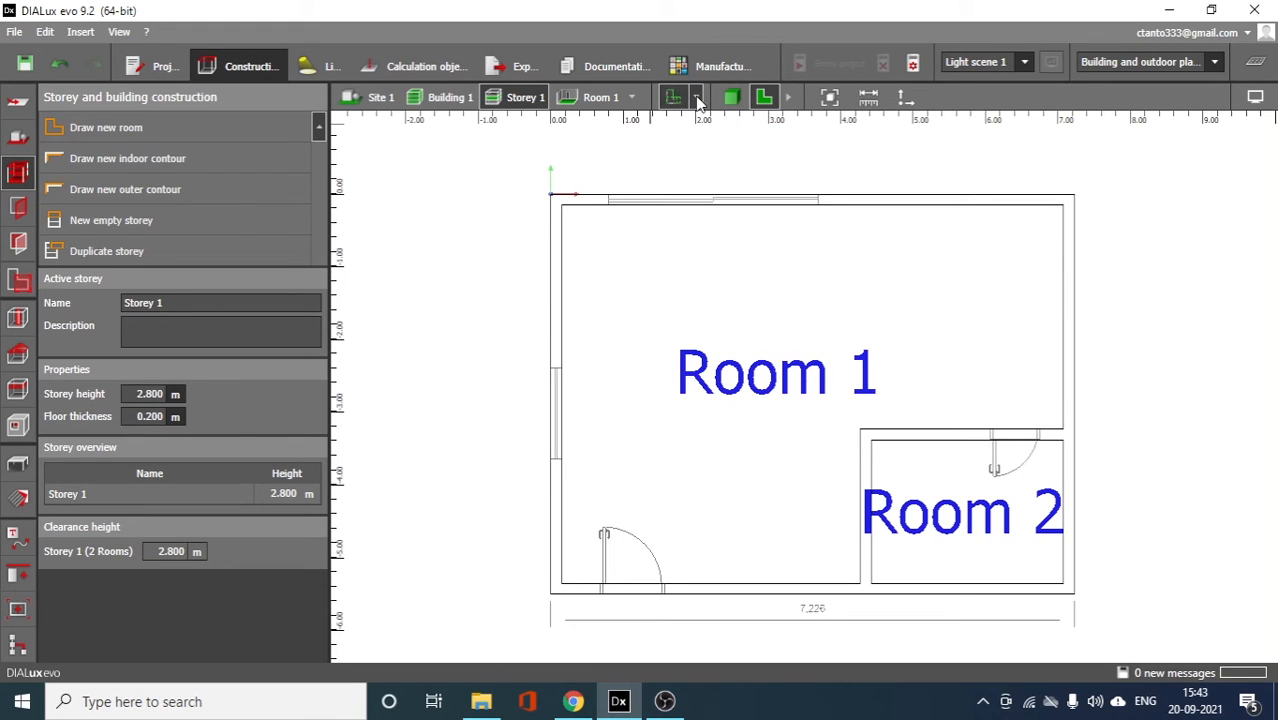
click(698, 100)
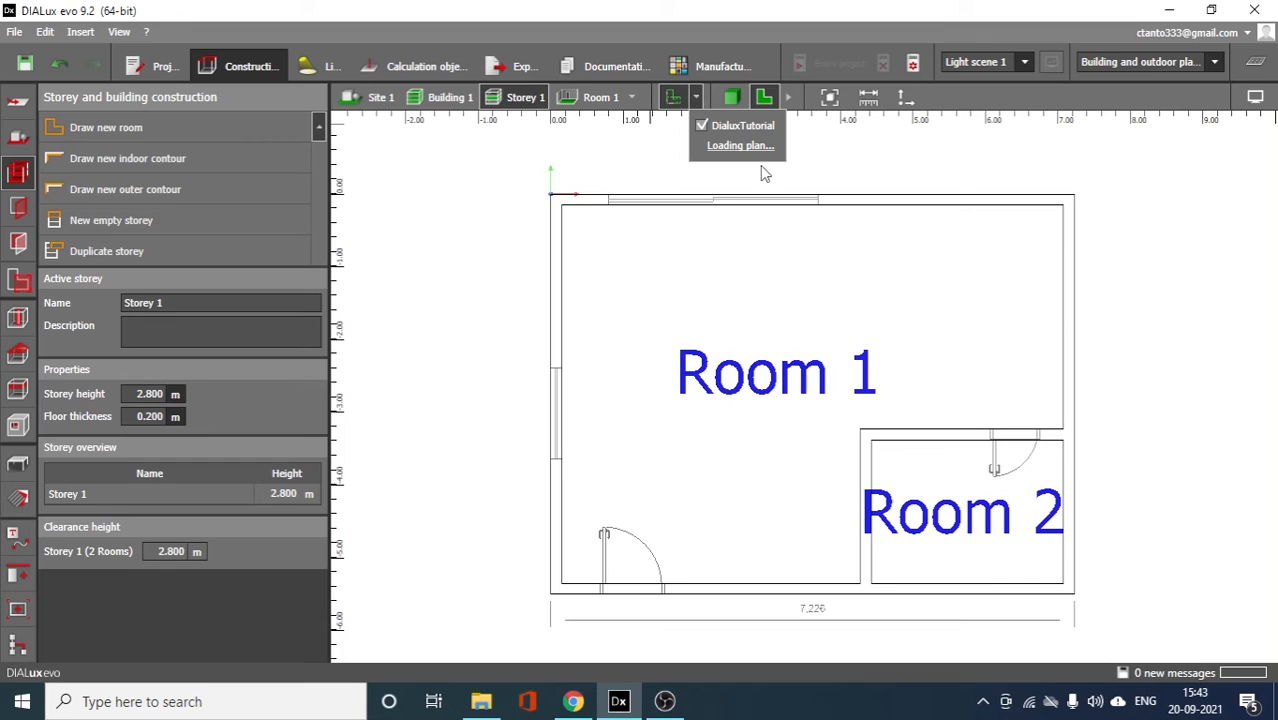
click(704, 128)
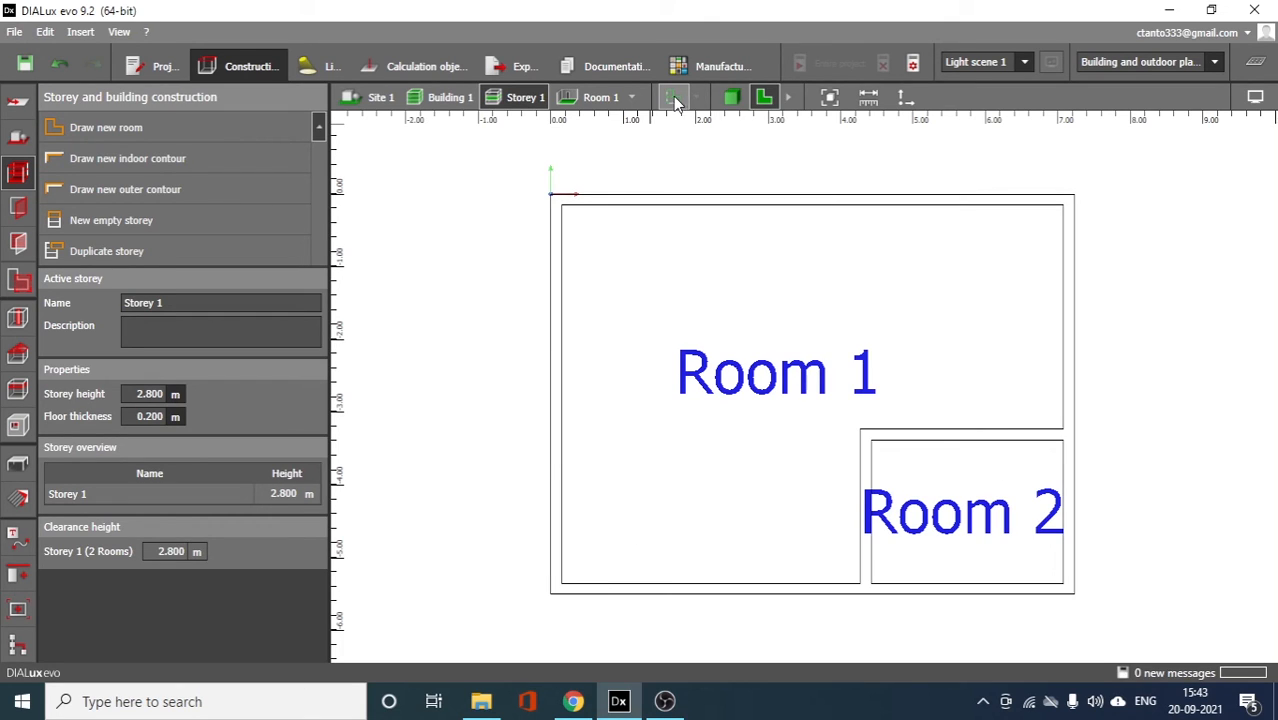
- Check the rooms in 3D without the imported drawing, then open the help line and labeling tools on the floor plan
click(731, 97)
mouse_move(711, 407)
mouse_down()
mouse_move(809, 468)
mouse_move(735, 465)
mouse_move(793, 491)
mouse_move(765, 505)
mouse_move(702, 430)
mouse_up()
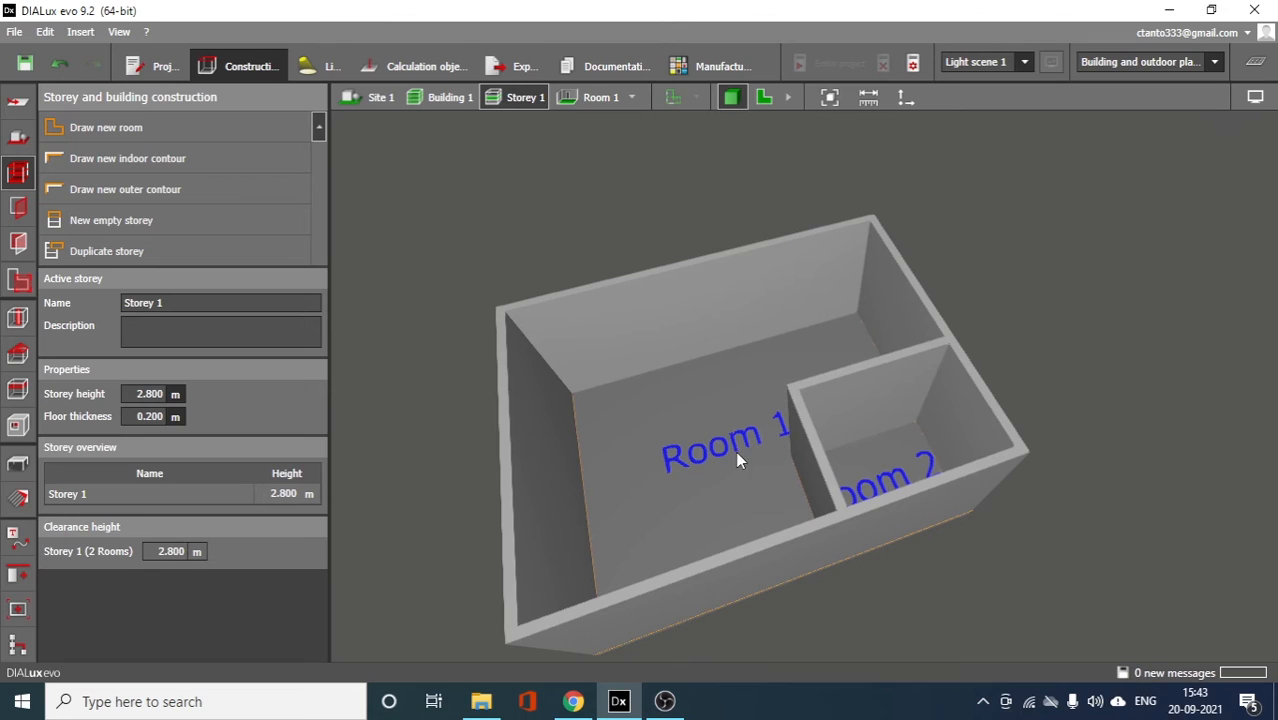
click(14, 541)
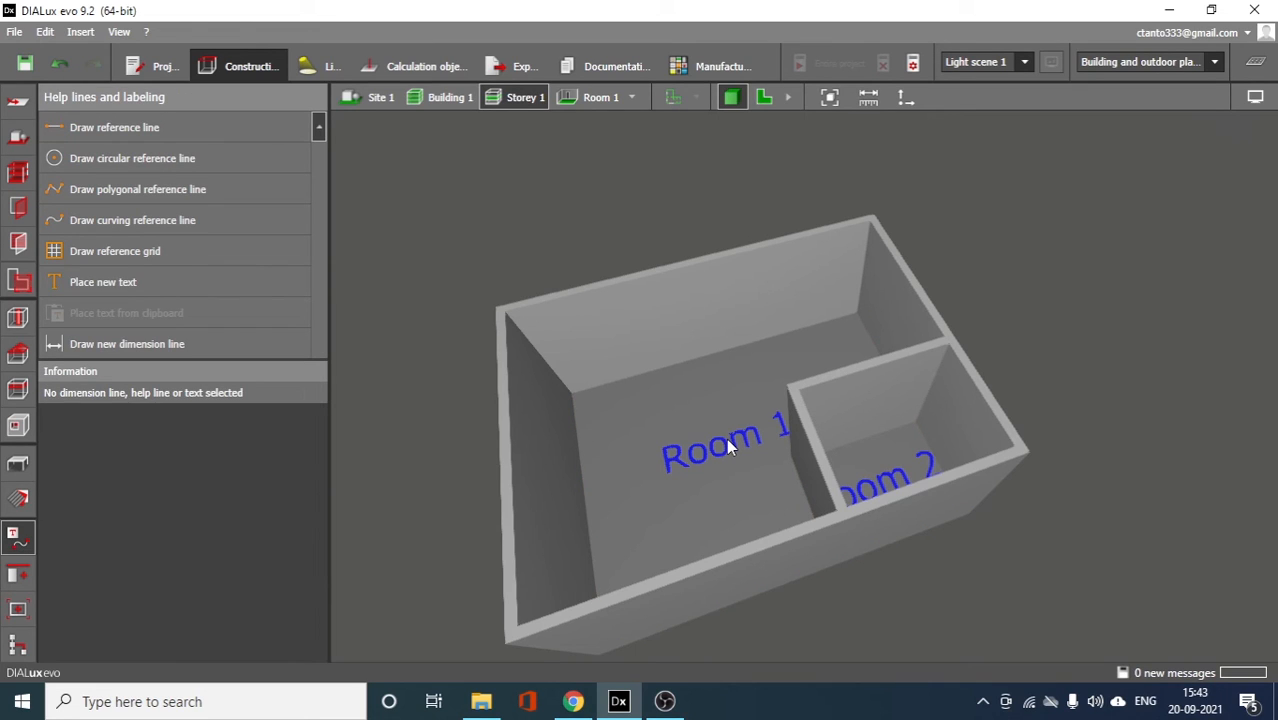
click(764, 98)
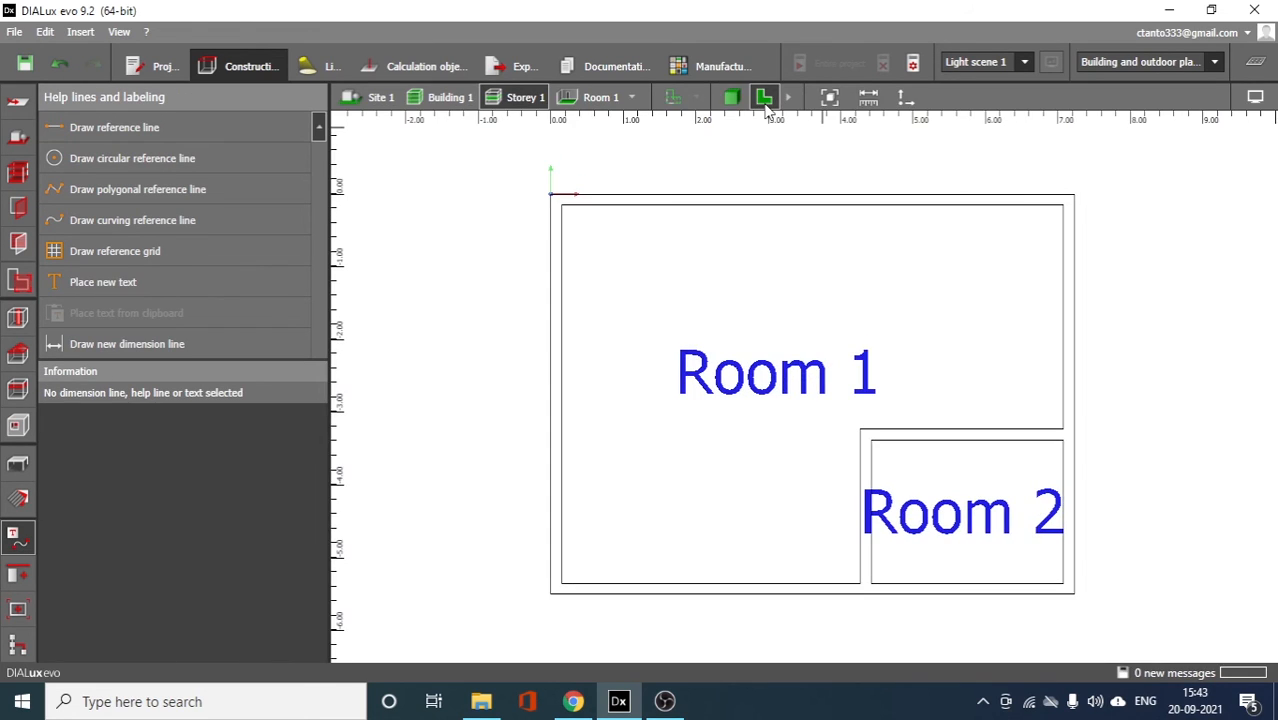
- Try a font size of 0.5 m on the Room 1 label, then set it back to 1 m
click(774, 386)
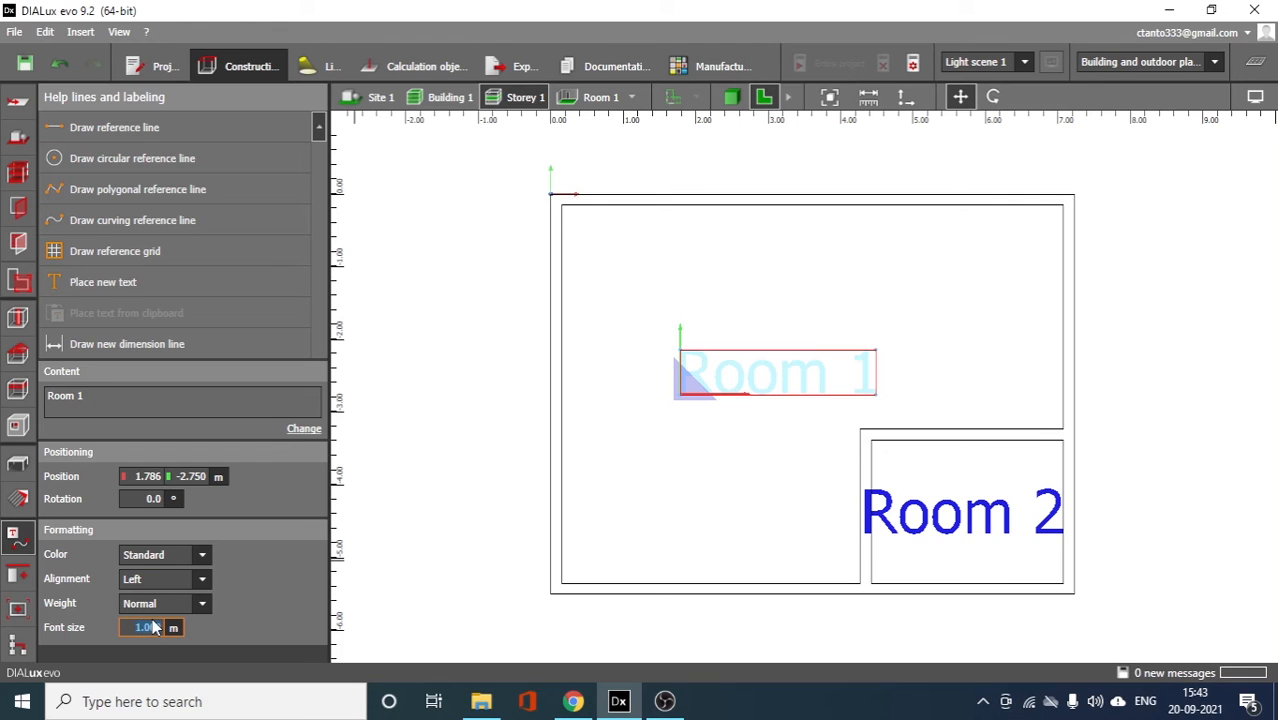
text(0.5)
key(Return)
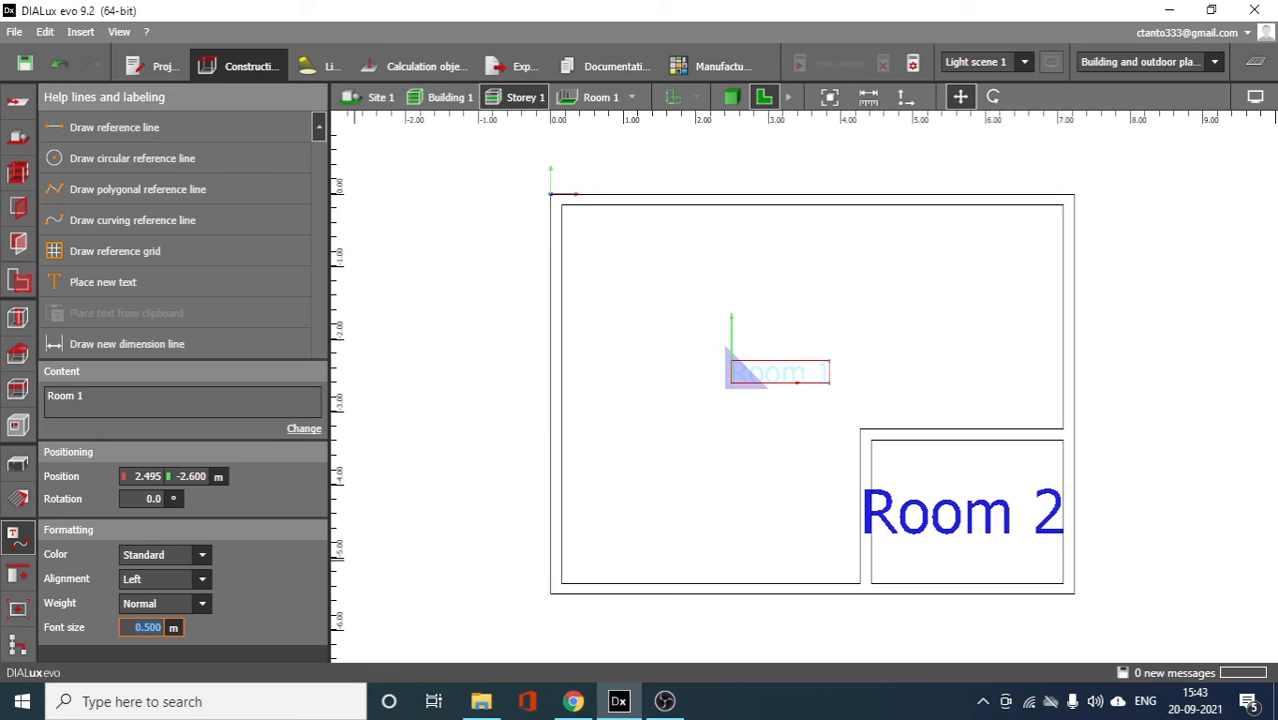
text(1)
key(Return)
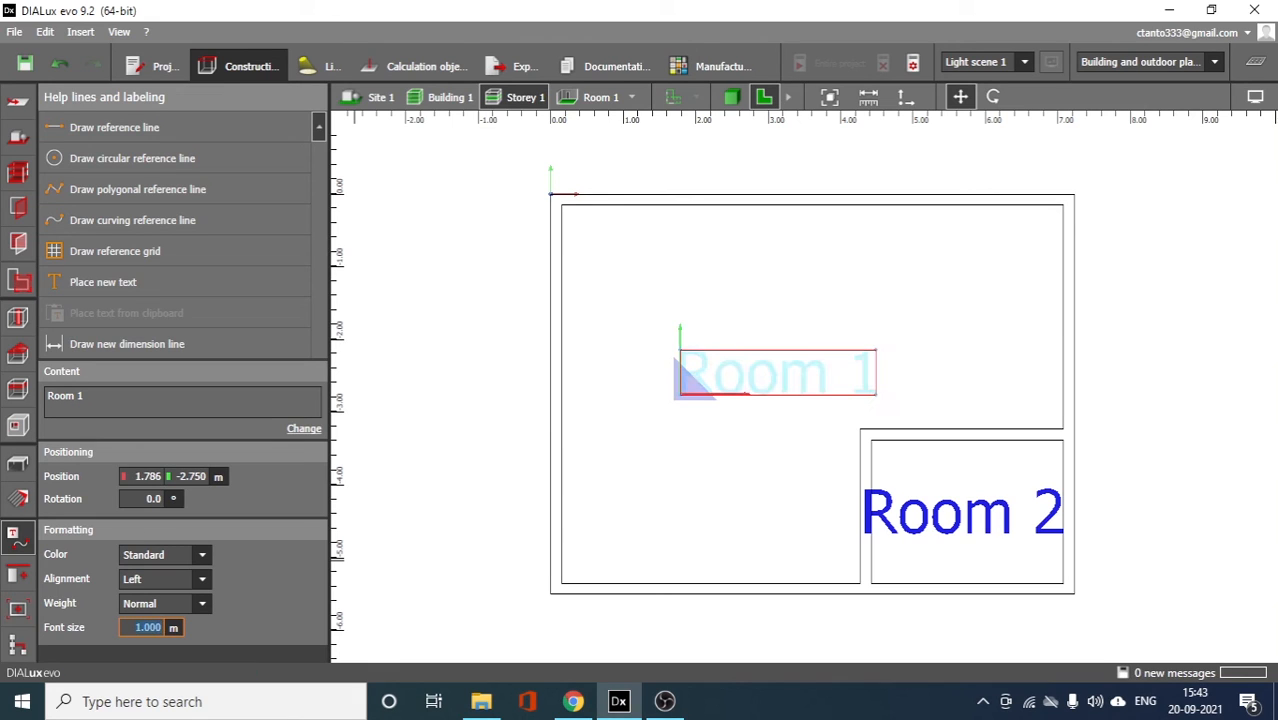
- Set the font size of the Room 2 label to 0.5 m and deselect it
click(812, 457)
click(940, 538)
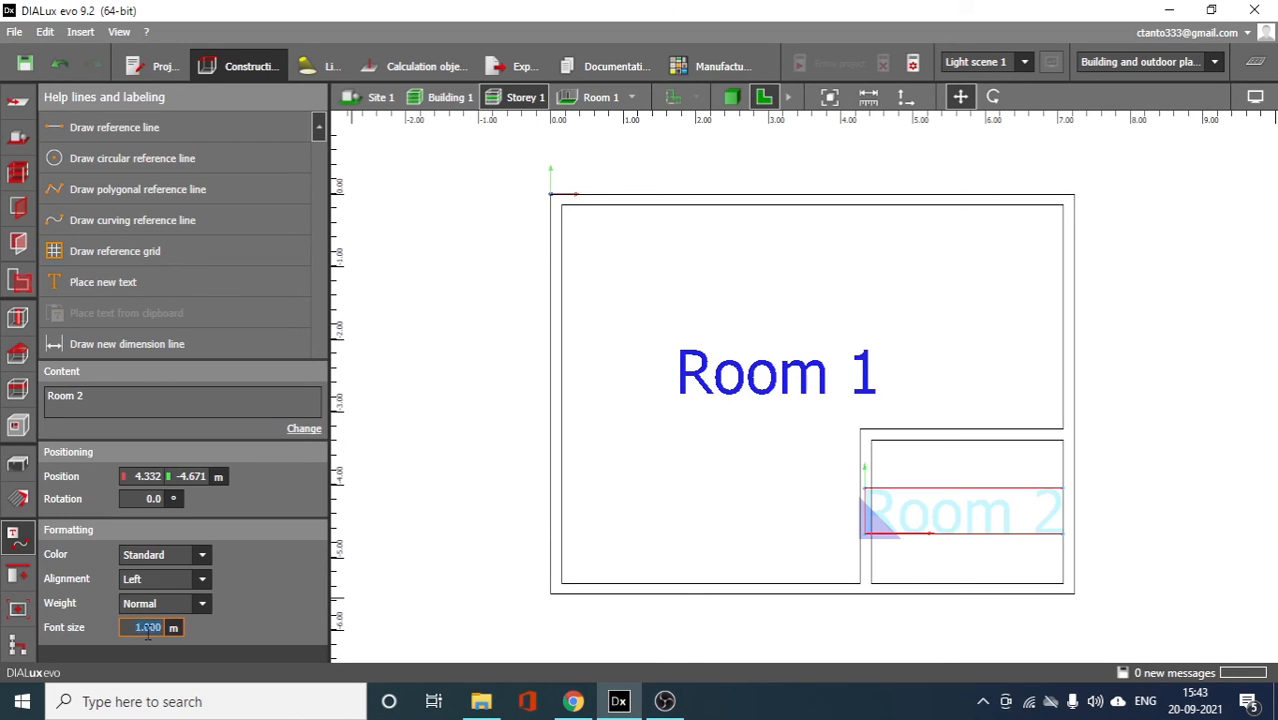
text(0.5)
key(Return)
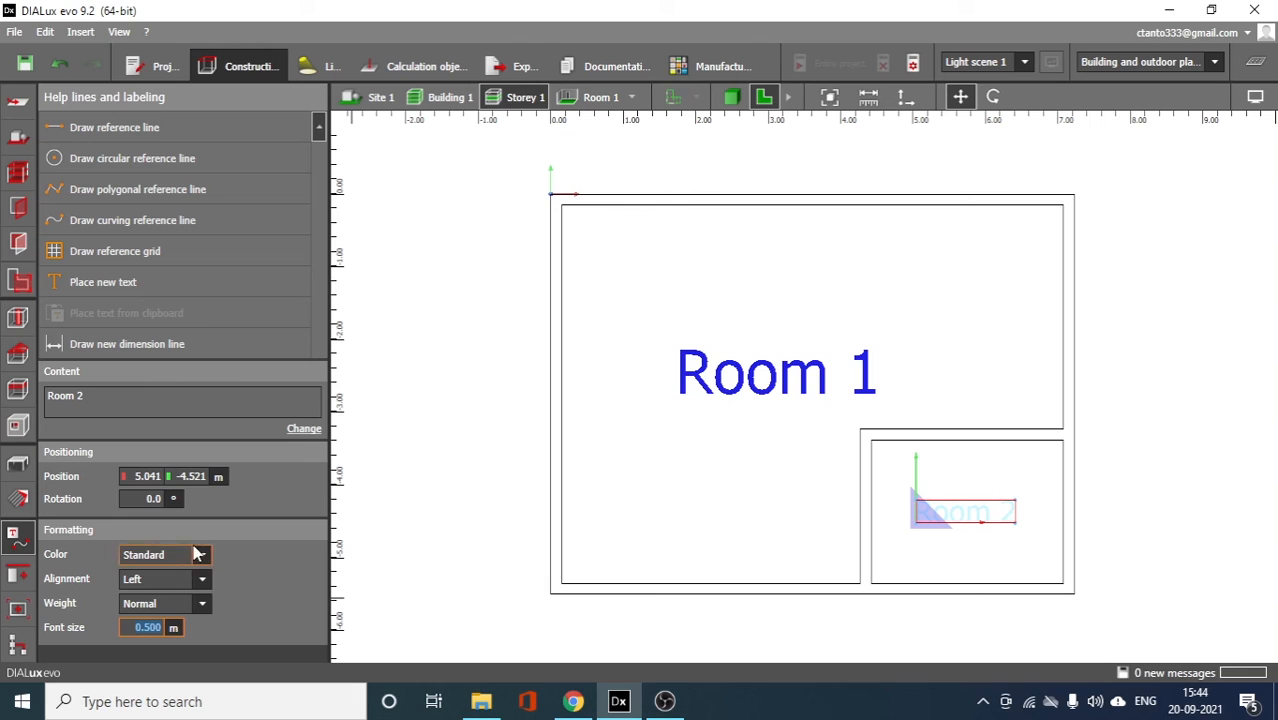
click(740, 475)
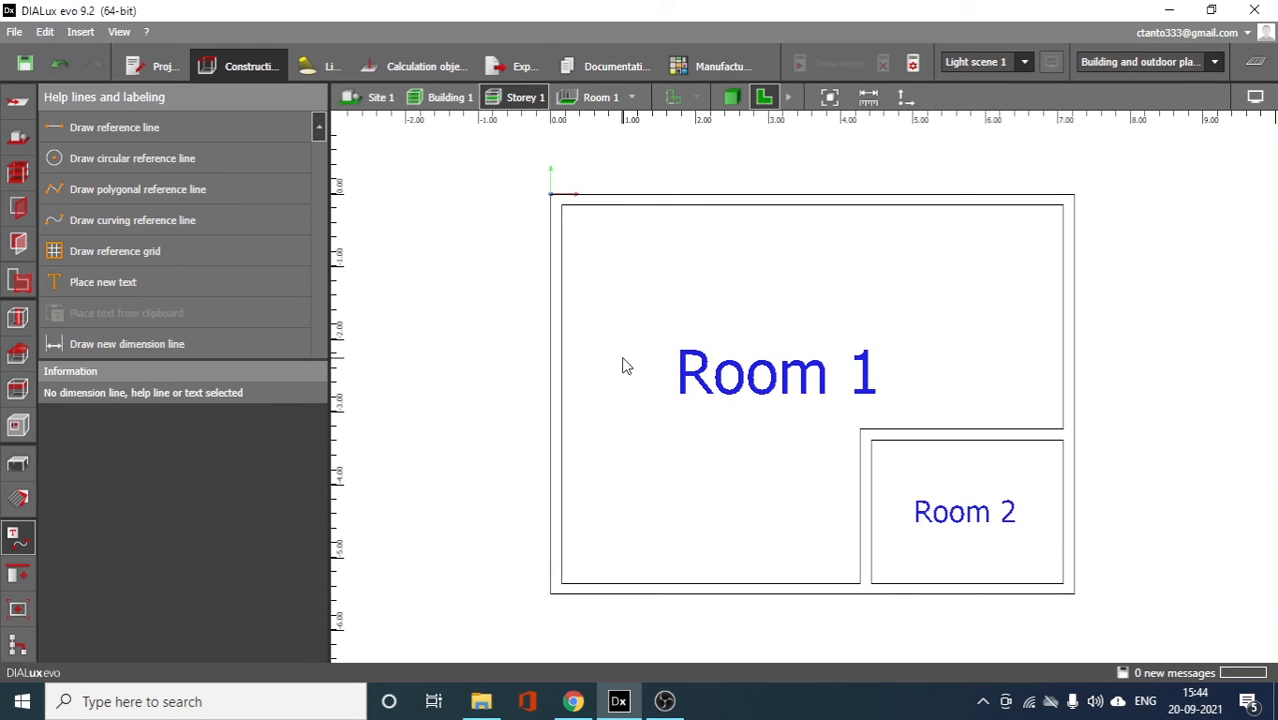
- Move the Room 1 label slightly up within its room to about X 1.900, Y -2.387 m
click(766, 391)
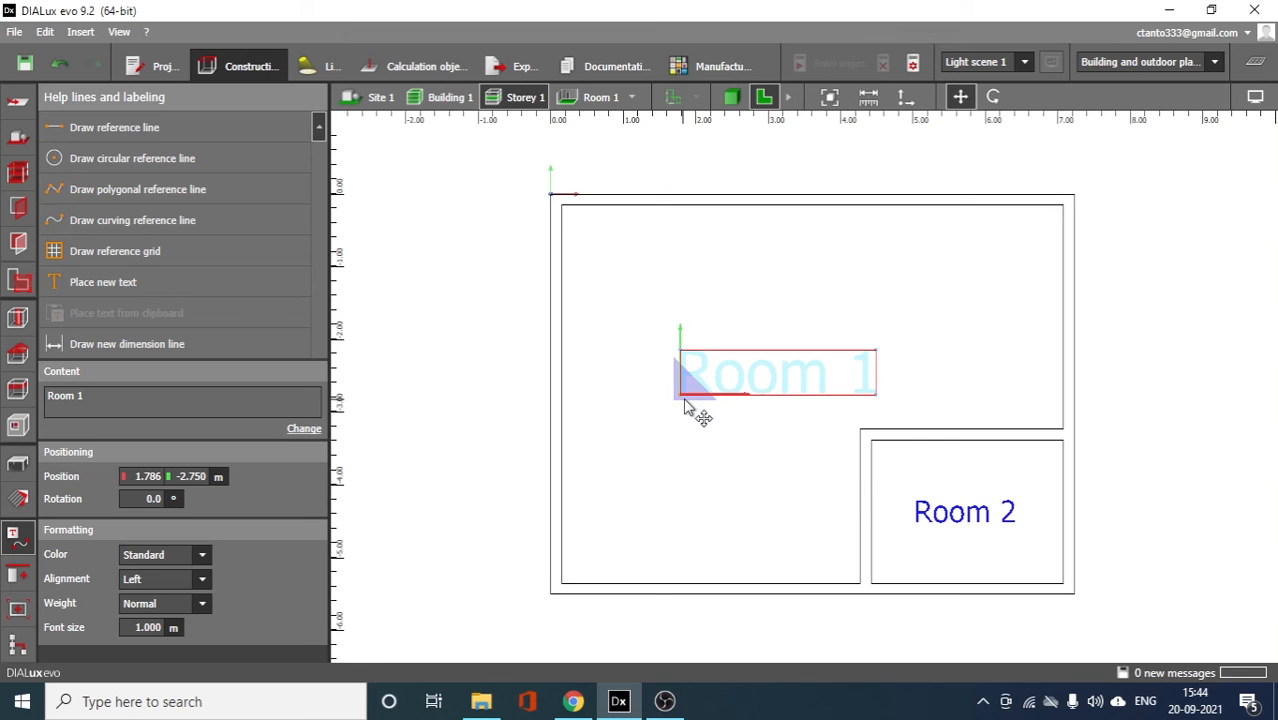
drag(686, 400, 707, 371)
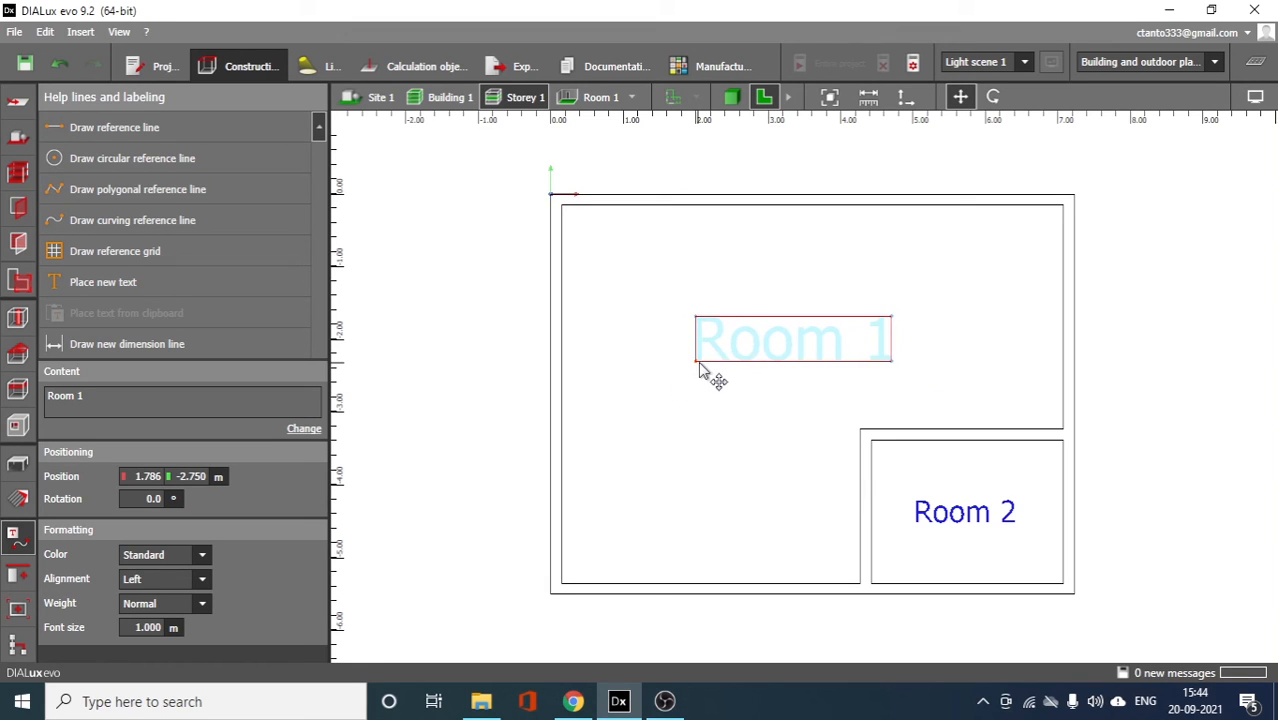
click(940, 520)
mouse_move(921, 520)
mouse_down()
mouse_move(930, 513)
mouse_move(921, 519)
mouse_up()
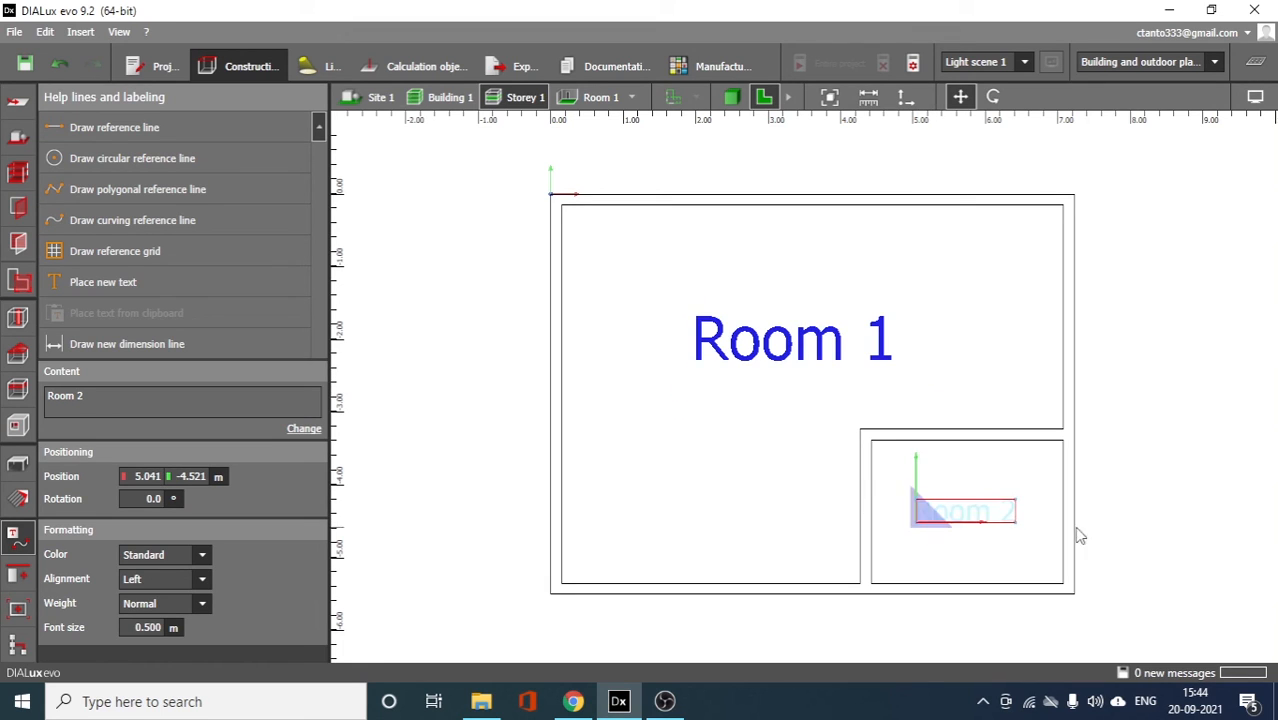
click(1082, 514)
click(759, 363)
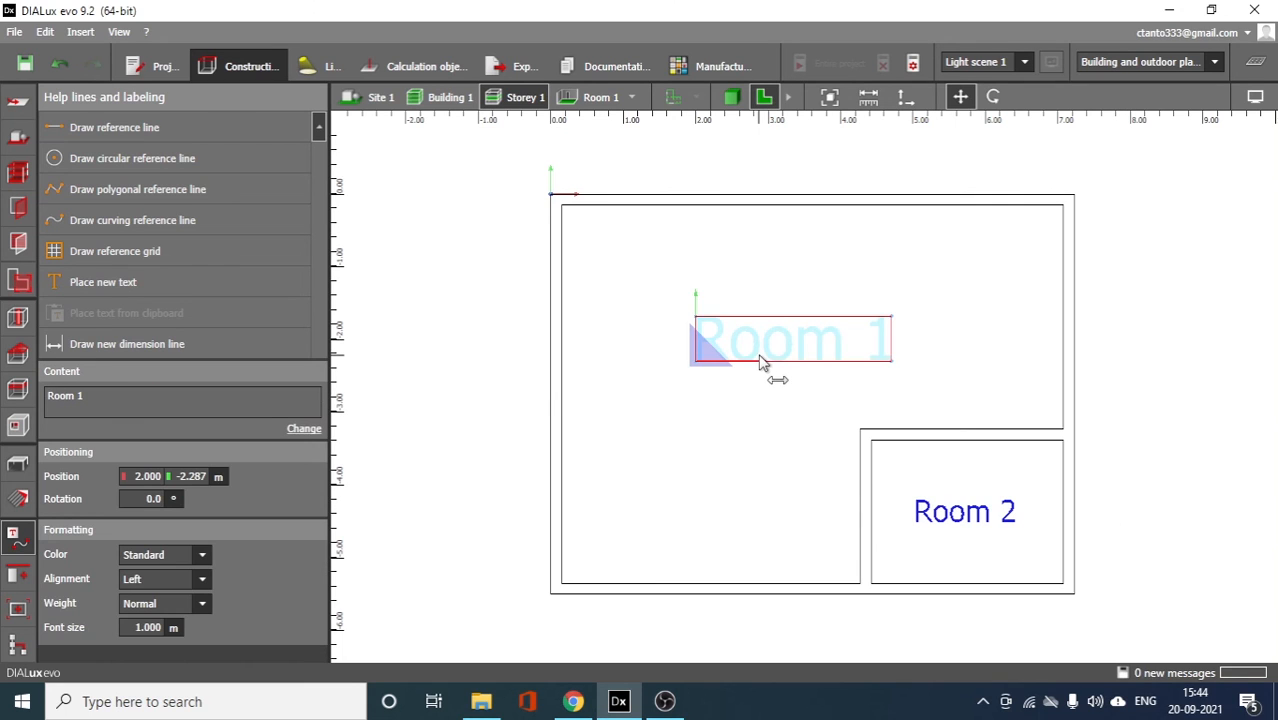
click(700, 381)
mouse_move(705, 366)
mouse_down()
mouse_move(710, 380)
mouse_move(699, 377)
mouse_up()
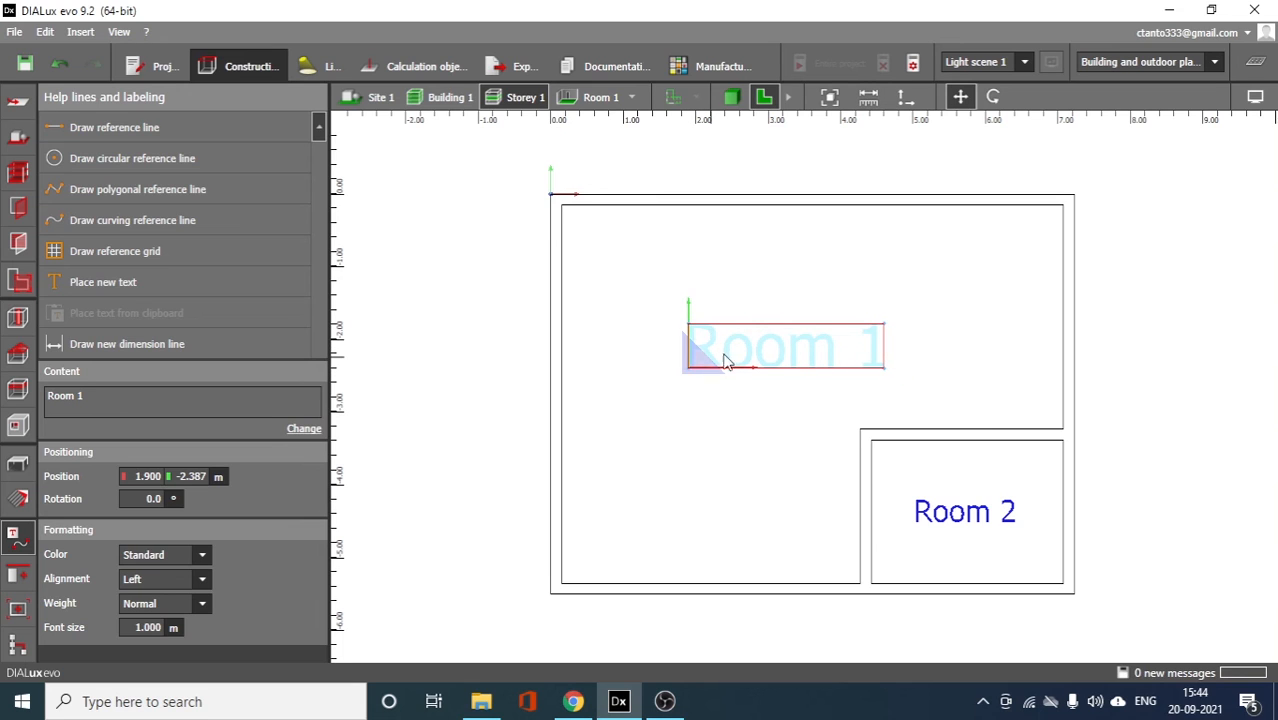
click(1137, 262)
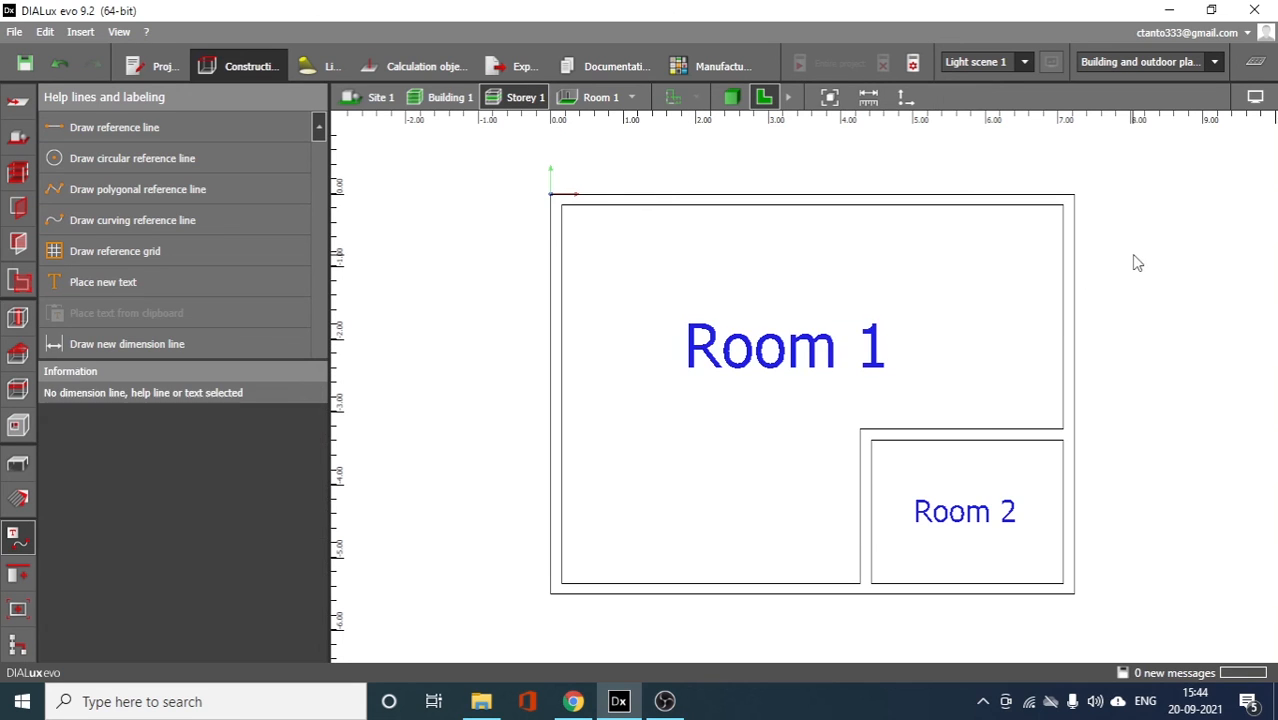
- Rename the Room 1 space as Living Room, selecting it among the spaces in 3D
click(735, 97)
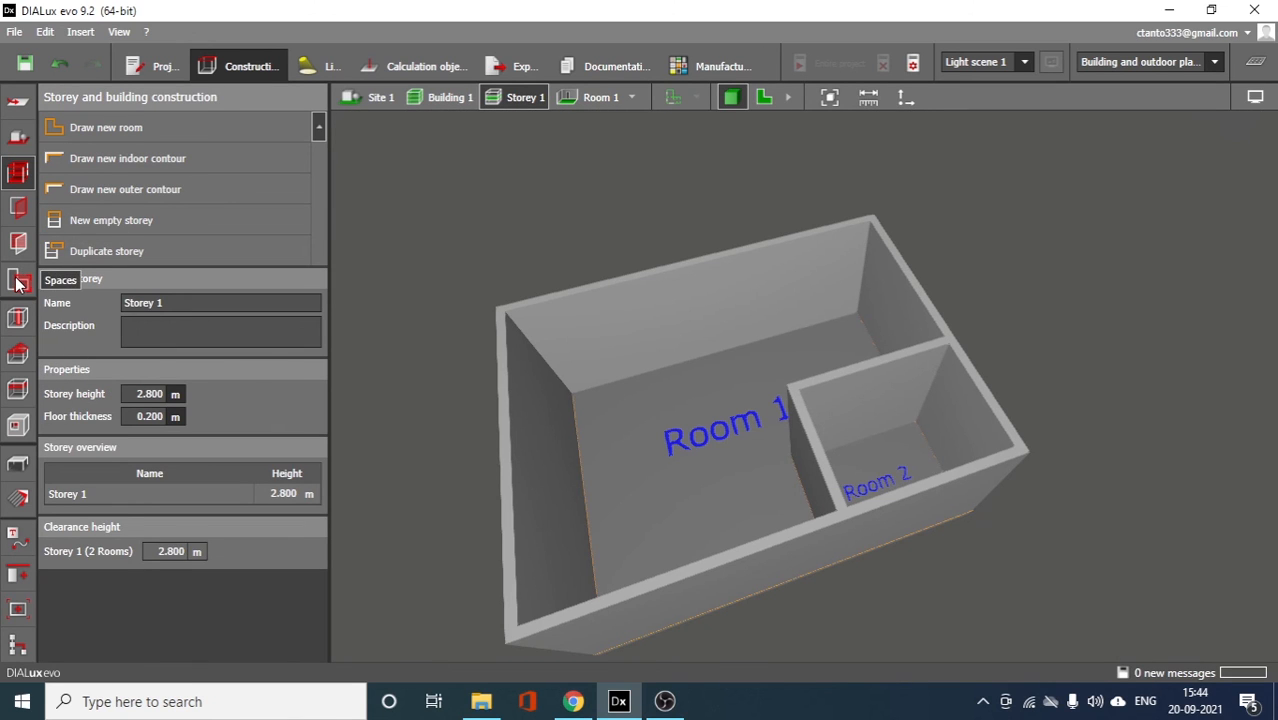
click(19, 284)
drag(1003, 360, 1028, 383)
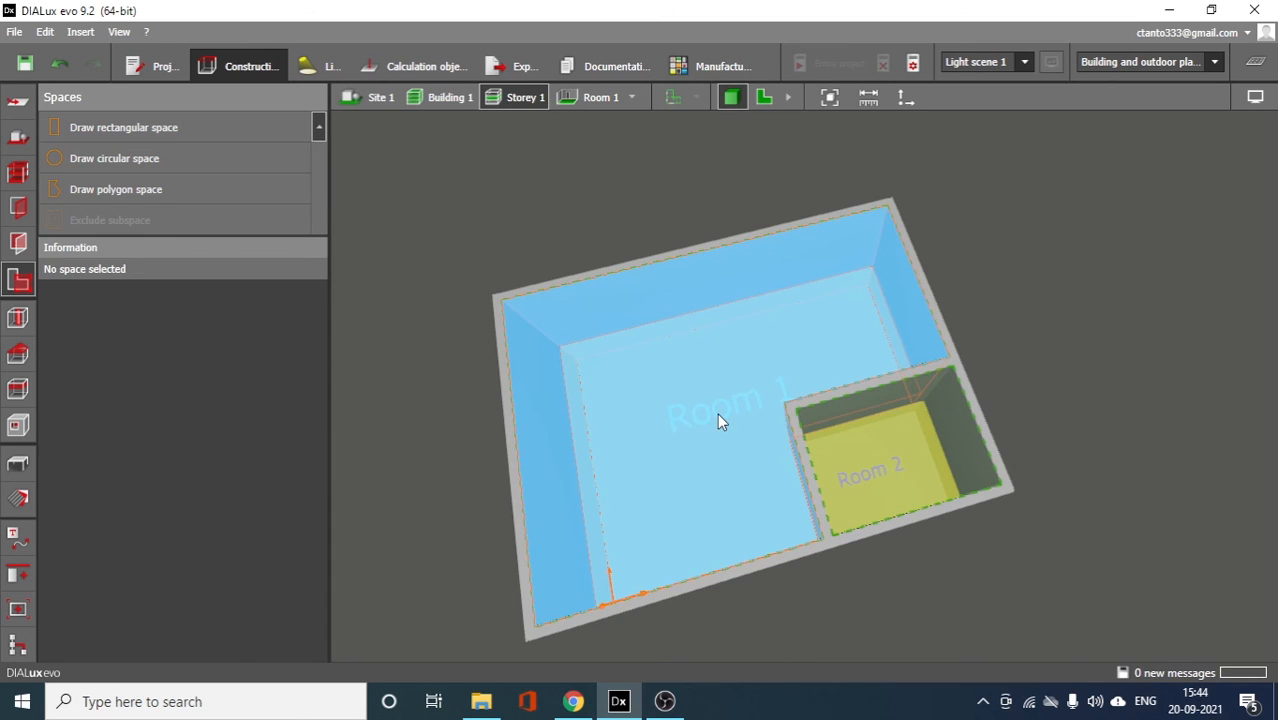
click(583, 409)
click(203, 272)
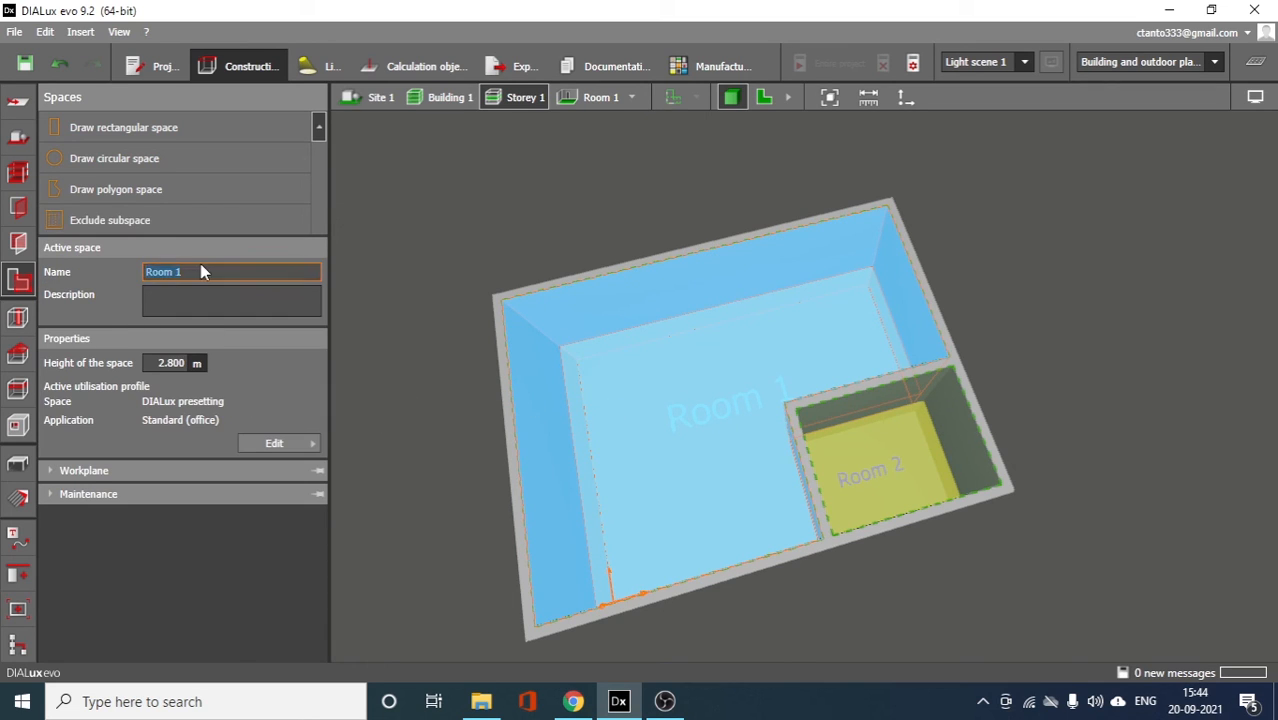
text(Living)
key(Return)
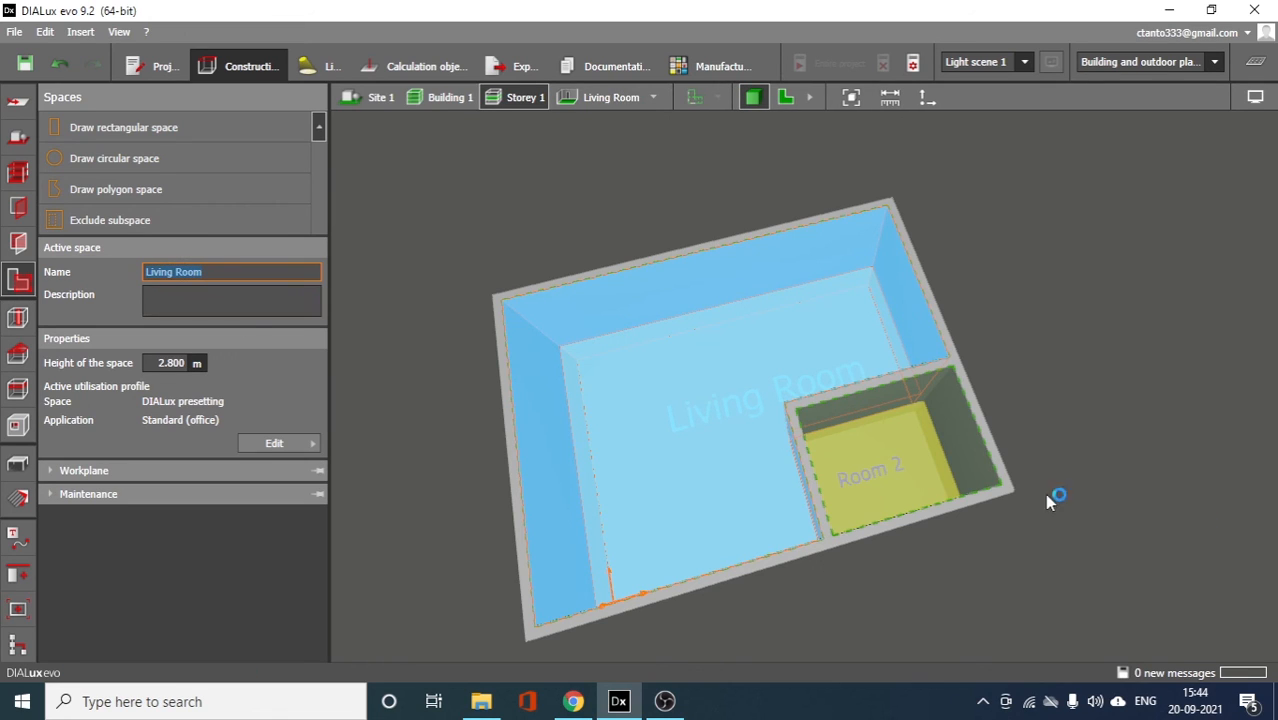
- Rename the Room 2 space as Bathroom
click(859, 478)
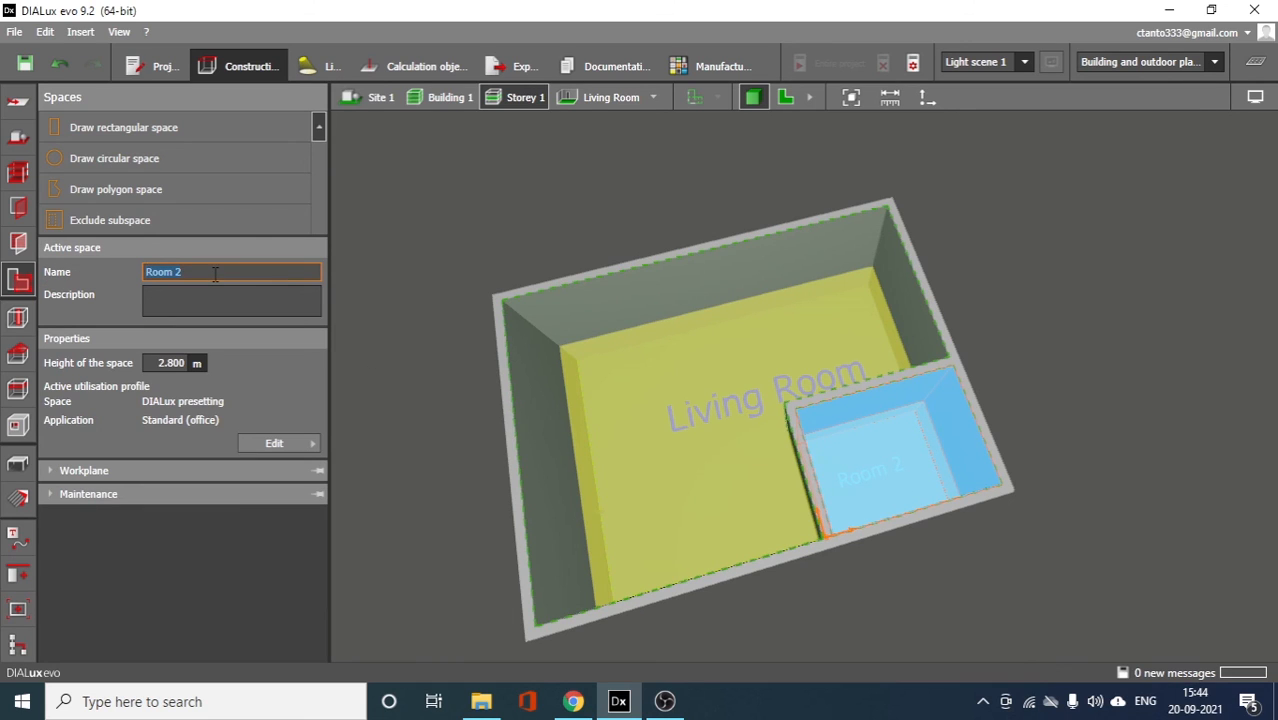
text(Bathr)
key(Return)
- Shift the Living Room label slightly left and down within its room in the floor plan
click(786, 97)
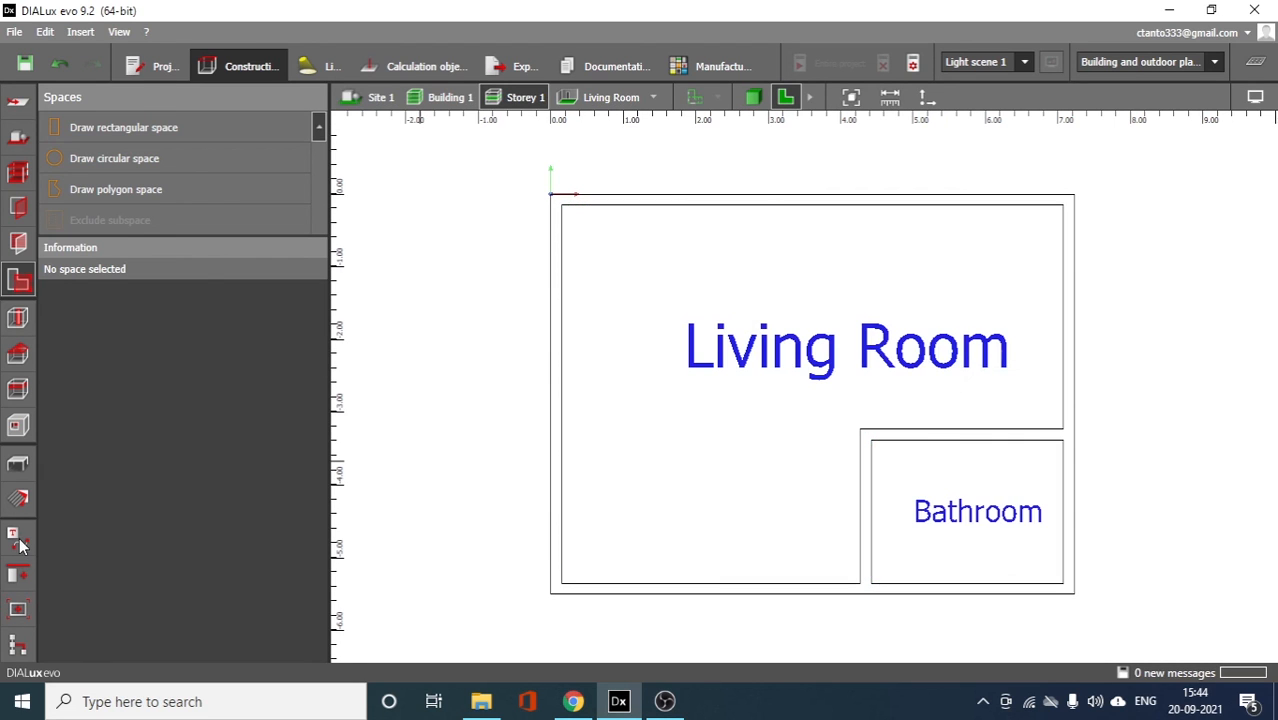
click(20, 540)
click(765, 365)
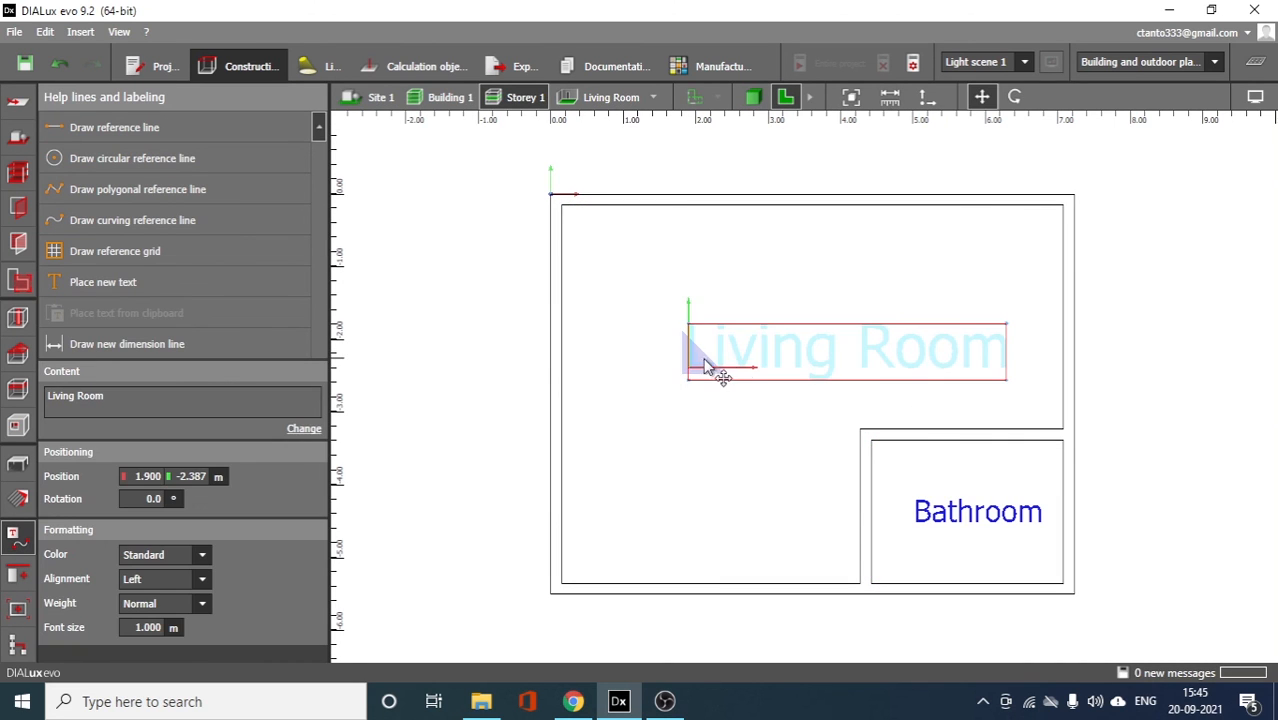
- Set the Bathroom label's font size to 0.7 m and move it to about X 4.600, Y -4.600 m, leaving it deselected
click(964, 520)
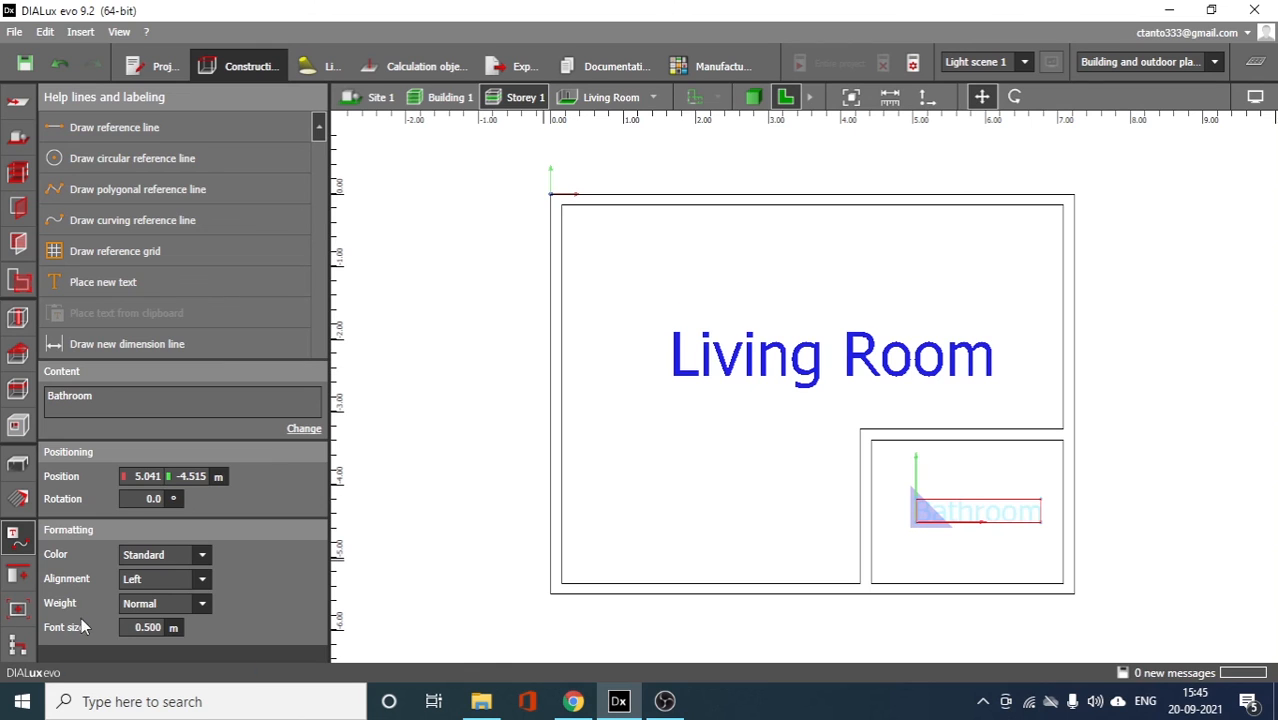
double_click(151, 627)
text(0.)
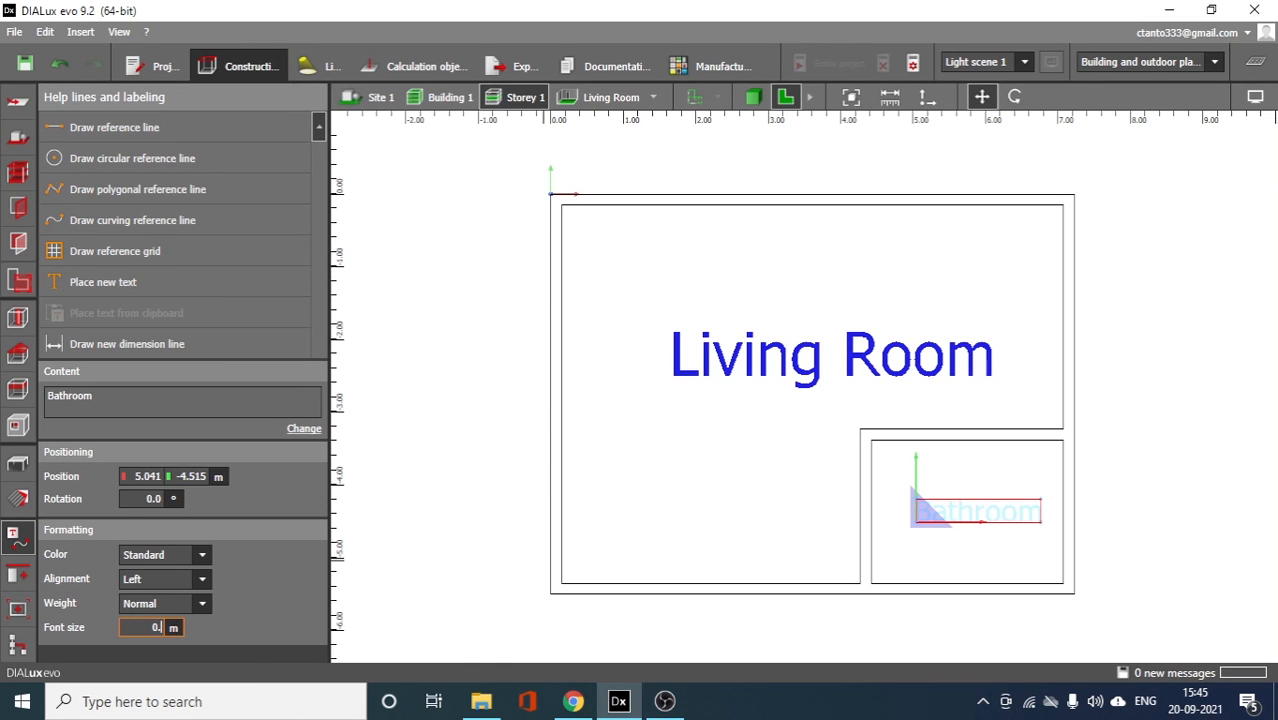
text(7)
key(Return)
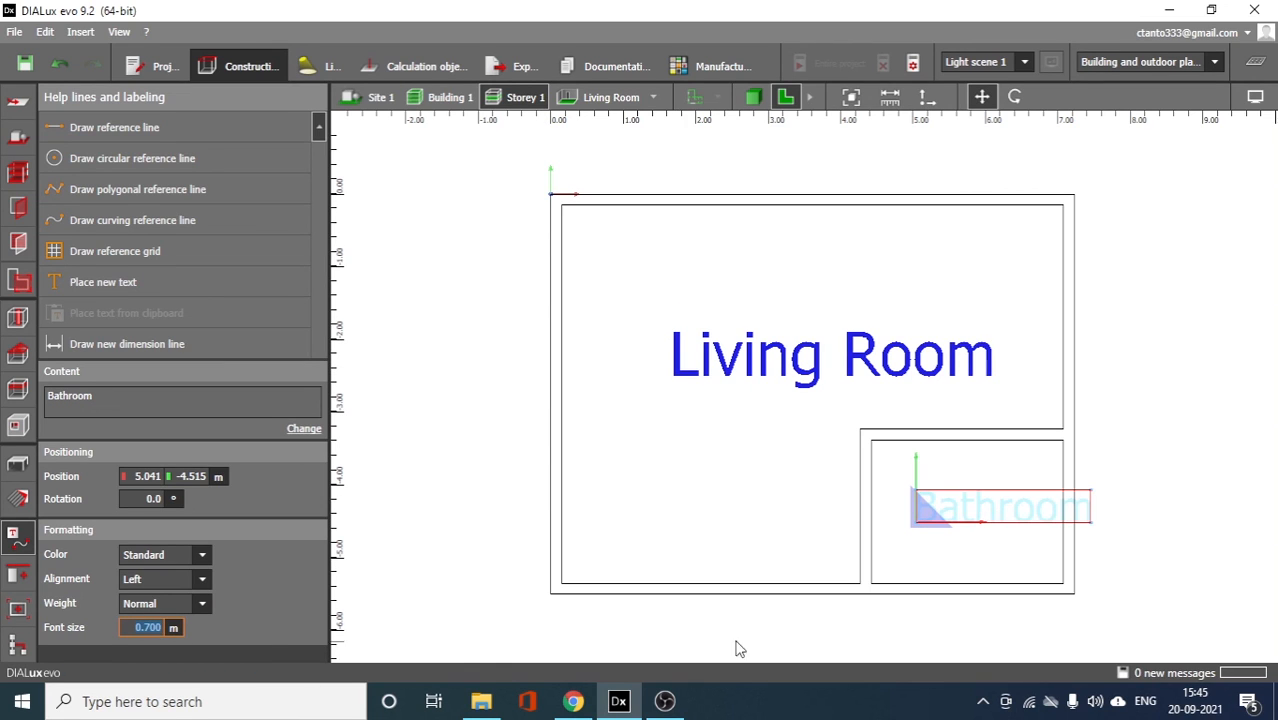
drag(926, 515, 899, 523)
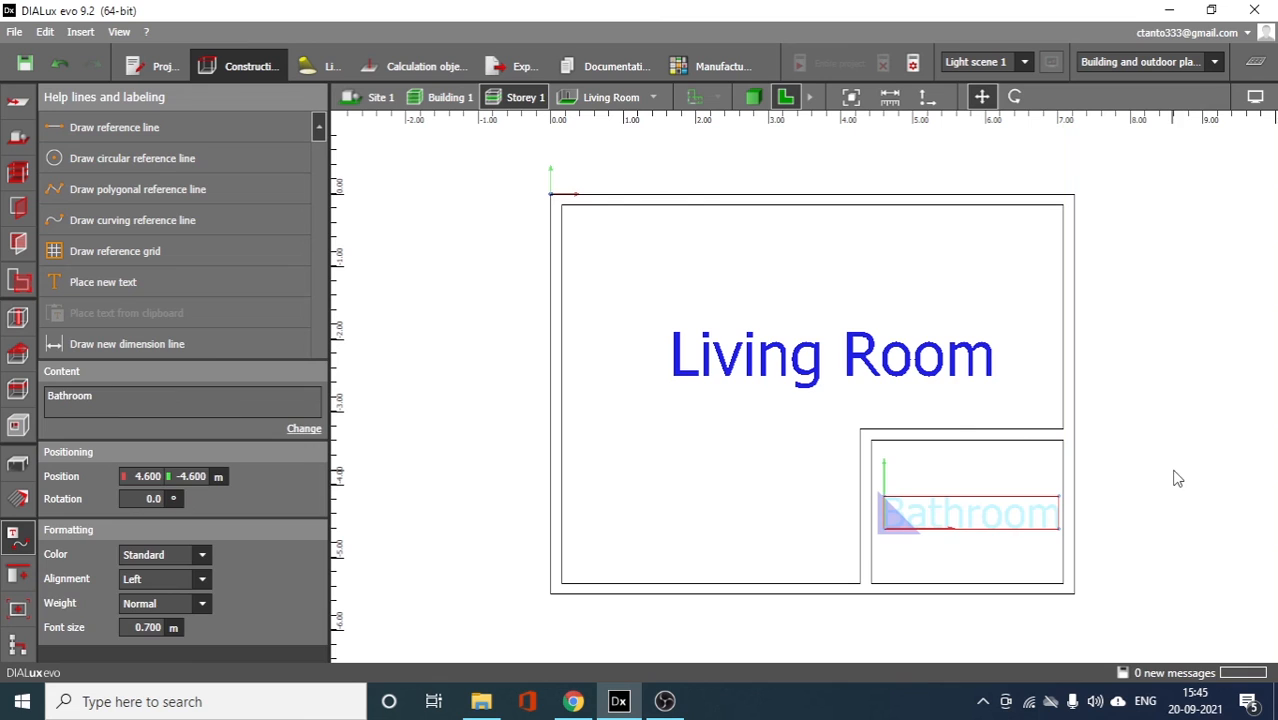
click(1175, 476)
- Examine the building with its labelled living room and bathroom in 3D from several angles
click(753, 97)
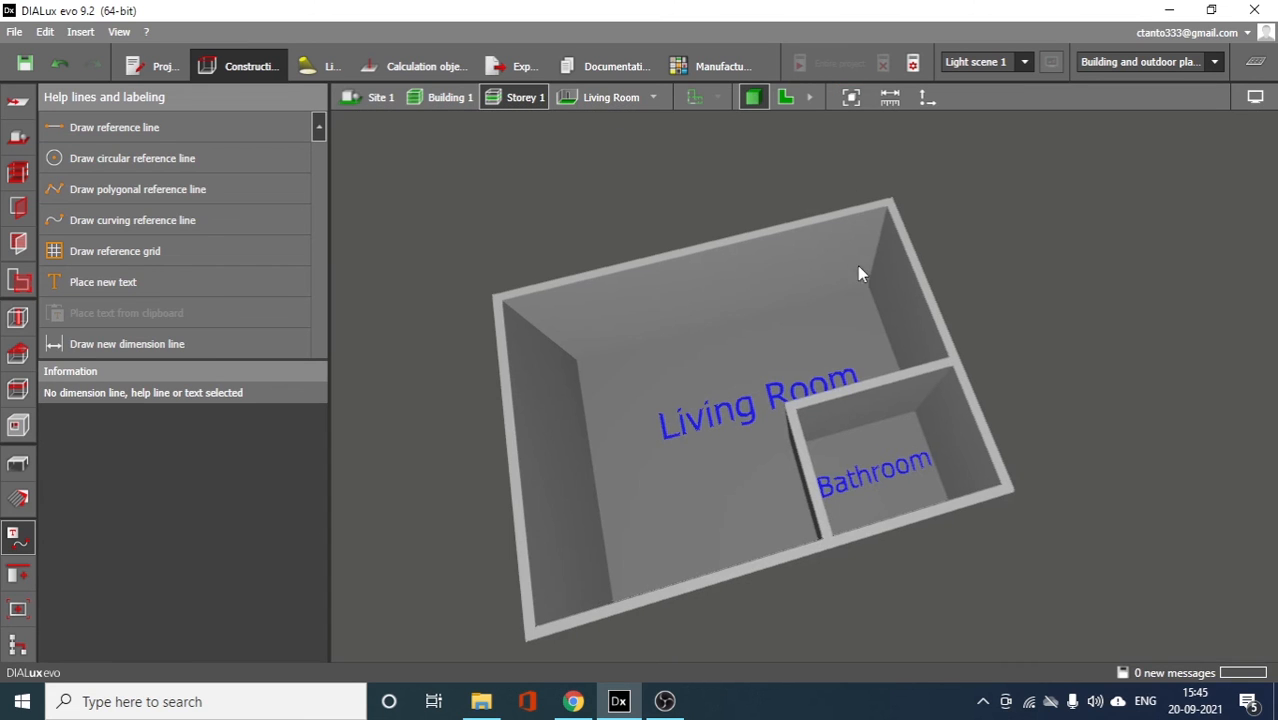
middle_drag(919, 460, 1013, 511)
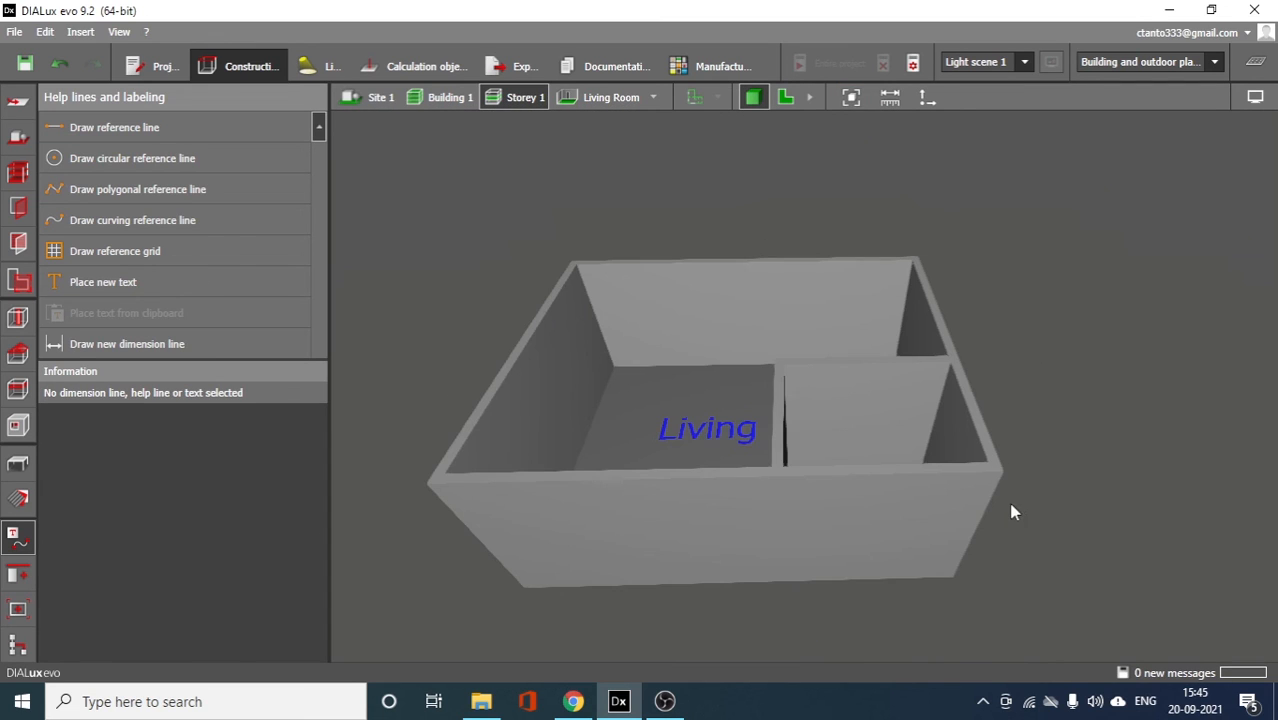
middle_drag(903, 566, 937, 570)
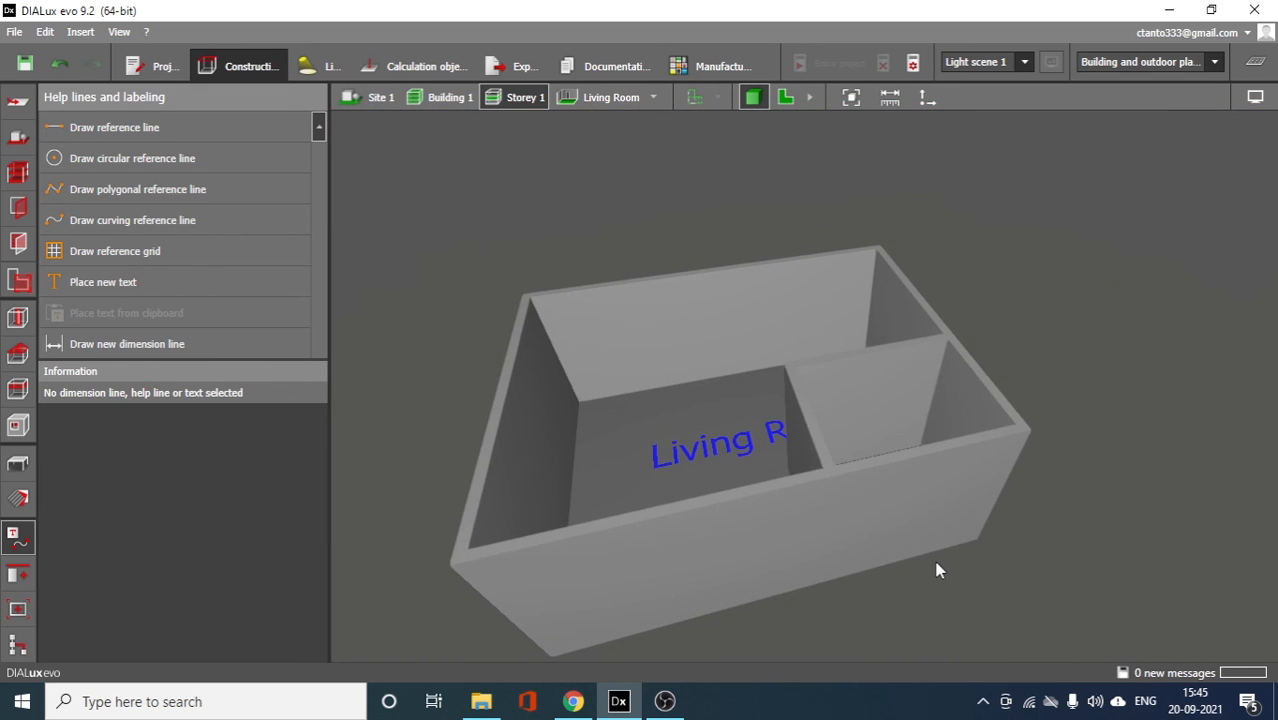
middle_drag(864, 522, 835, 558)
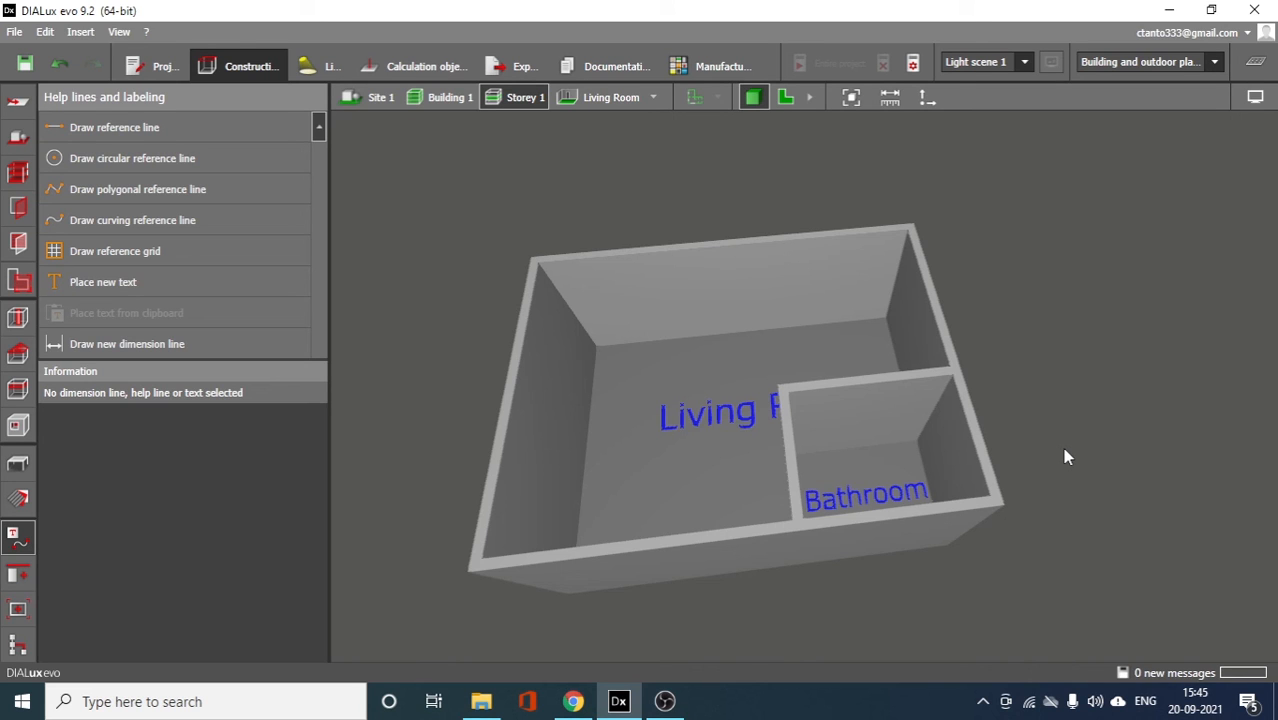
drag(1039, 536, 980, 500)
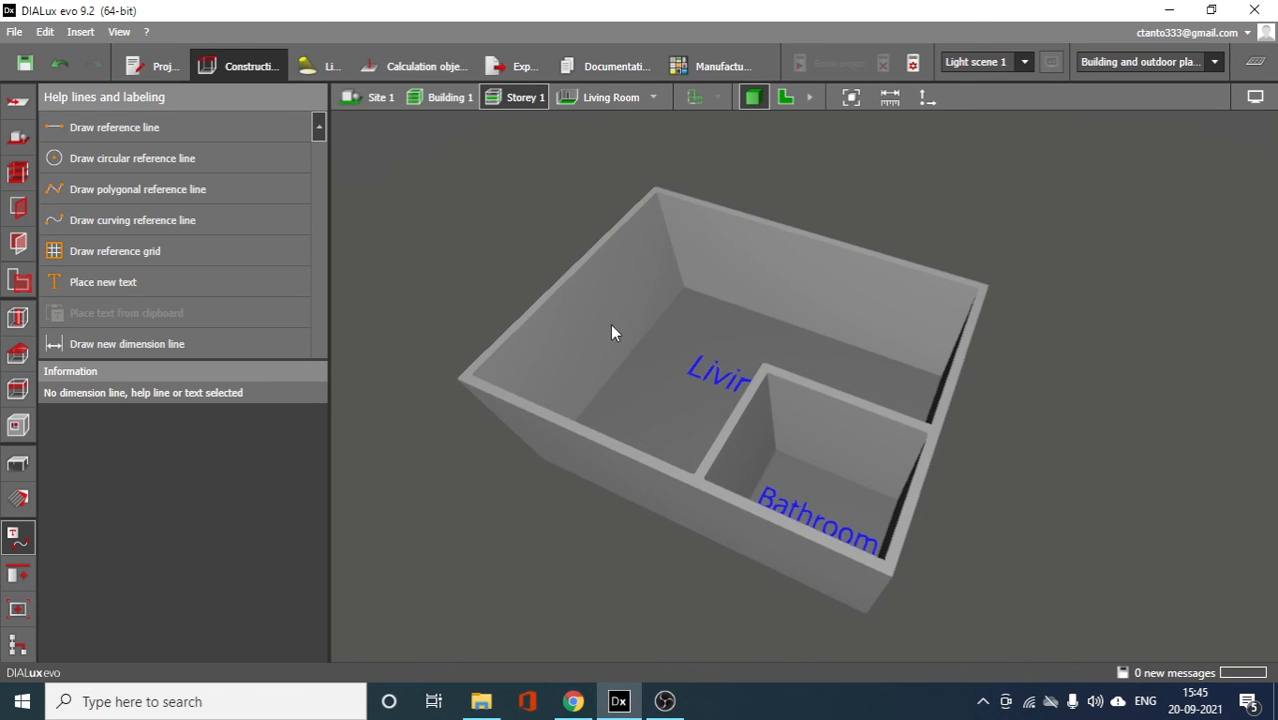